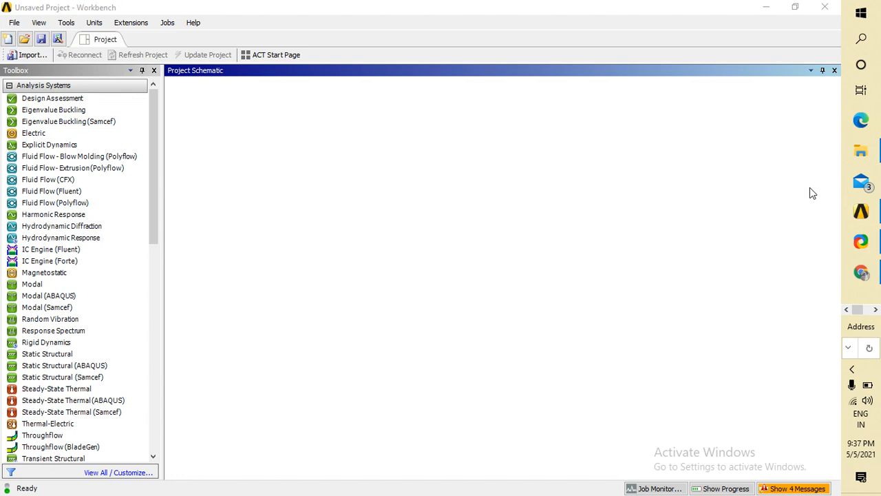
Add a Static Structural analysis system to the project schematic and review its engineering data
mouse_move(871, 241)
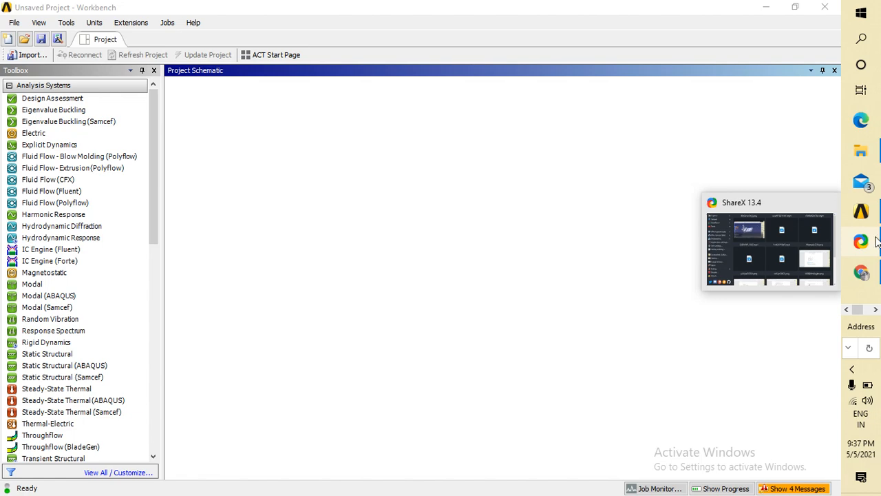
mouse_move(718, 233)
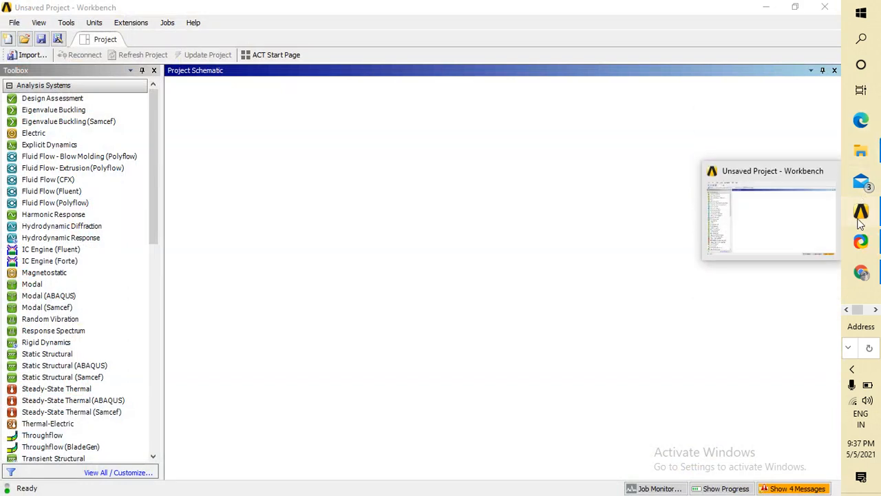
left_click(782, 221)
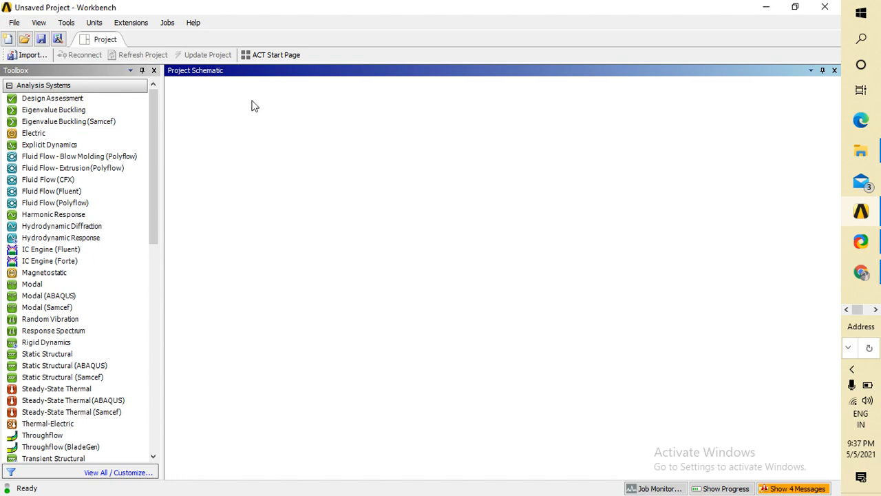
left_click(121, 309)
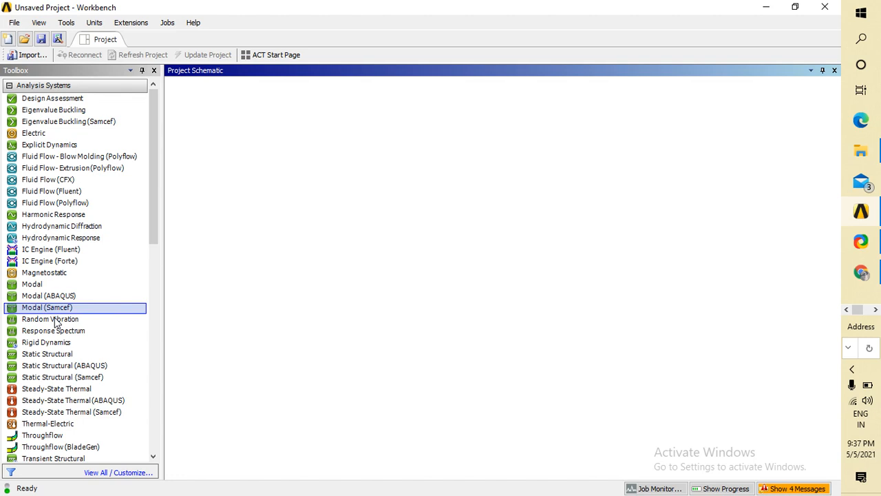
double_click(45, 353)
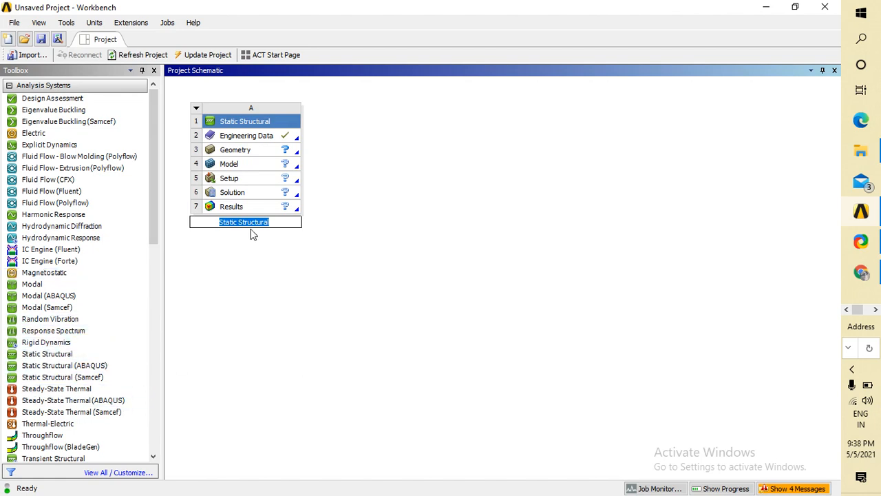
double_click(232, 135)
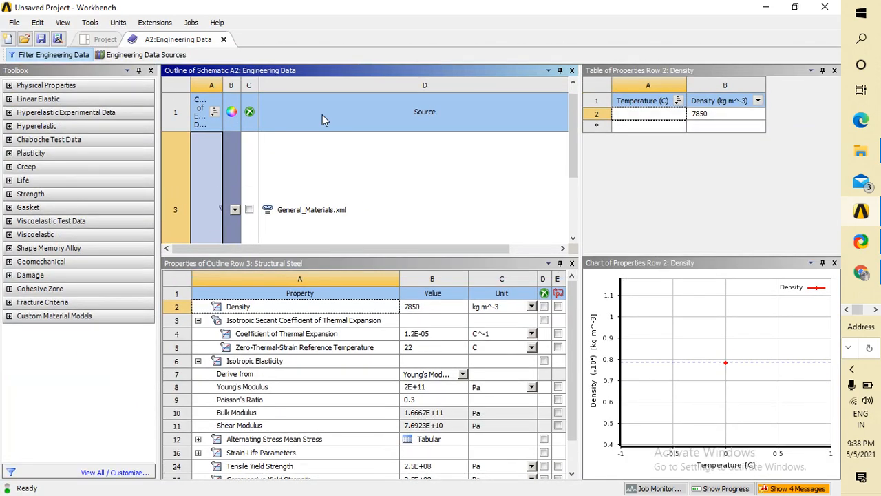
left_click(224, 42)
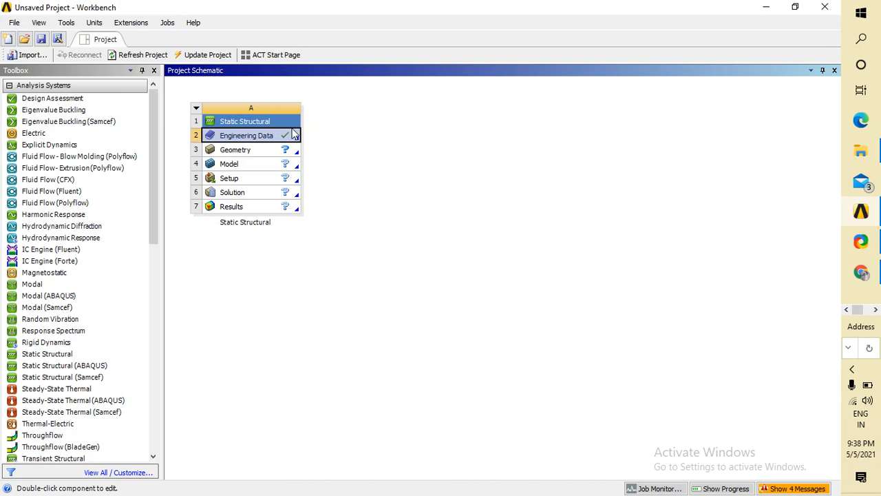
Open the system's geometry in DesignModeler, import the external geometry file bar assembly.stp and generate it
double_click(229, 151)
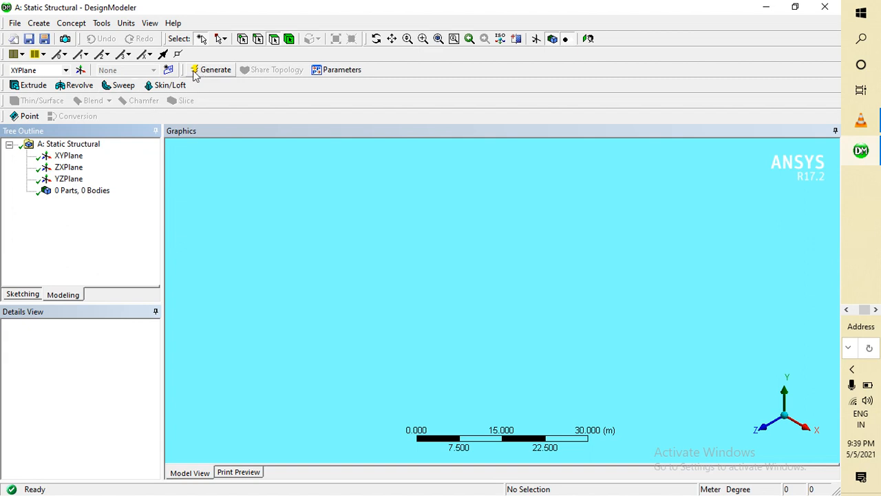
left_click(15, 23)
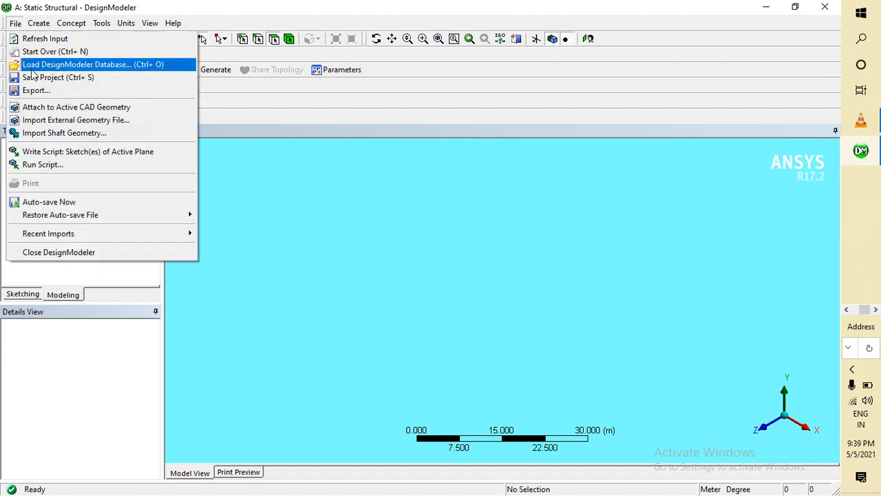
left_click(55, 121)
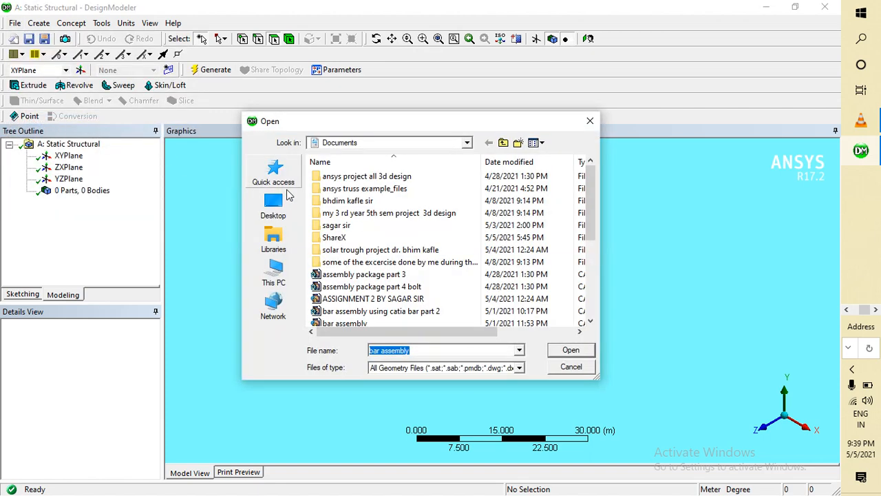
scroll(419, 269, "down", 5)
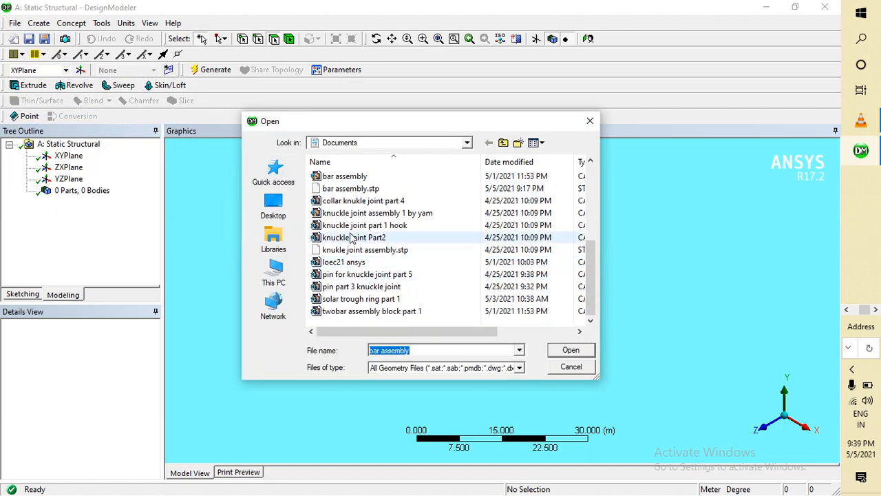
left_click(340, 191)
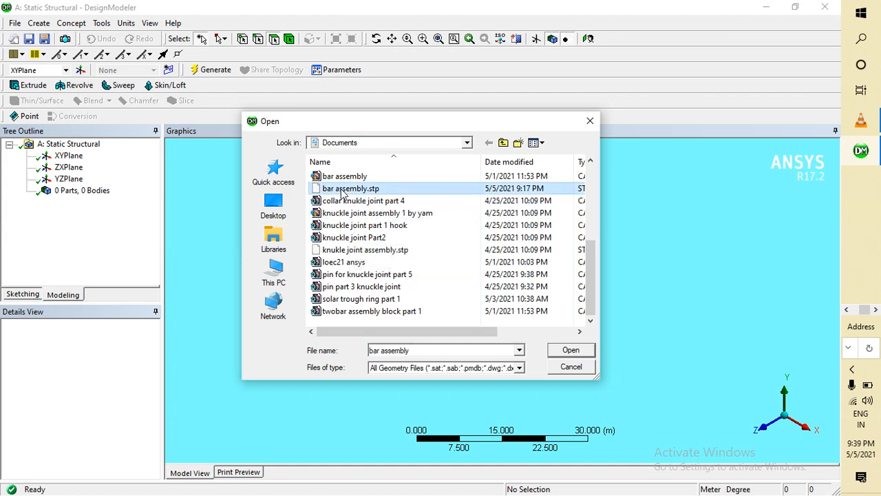
left_click(340, 191)
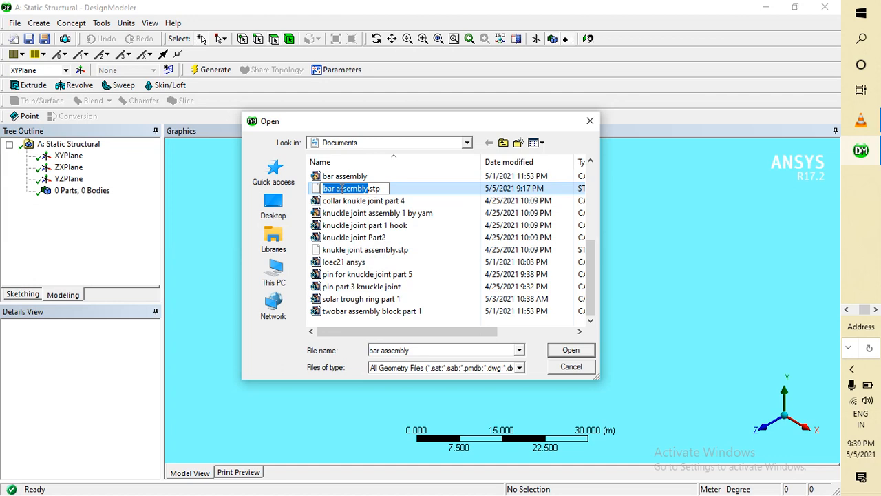
left_click(402, 192)
double_click(401, 191)
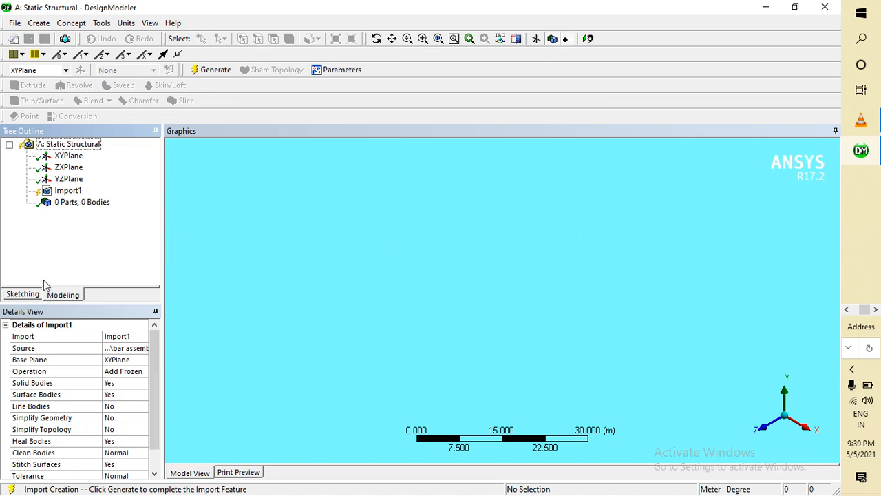
left_click(206, 69)
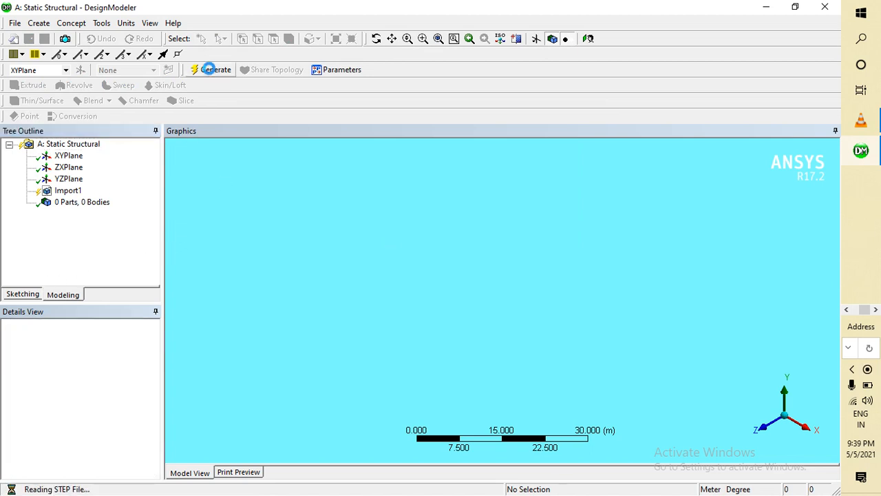
Turn off Frozen Body Transparency for the imported bar assembly
middle_click_drag(606, 245, 301, 216)
middle_click_drag(649, 313, 349, 200)
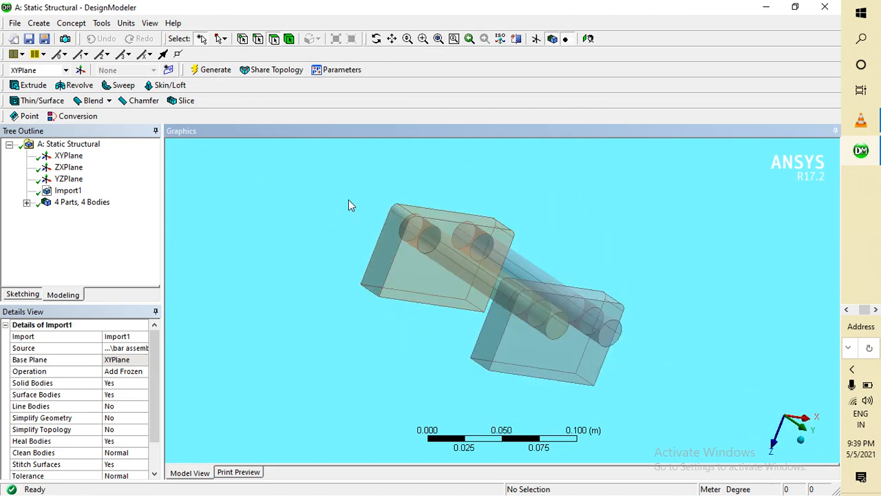
left_click(129, 24)
mouse_move(150, 23)
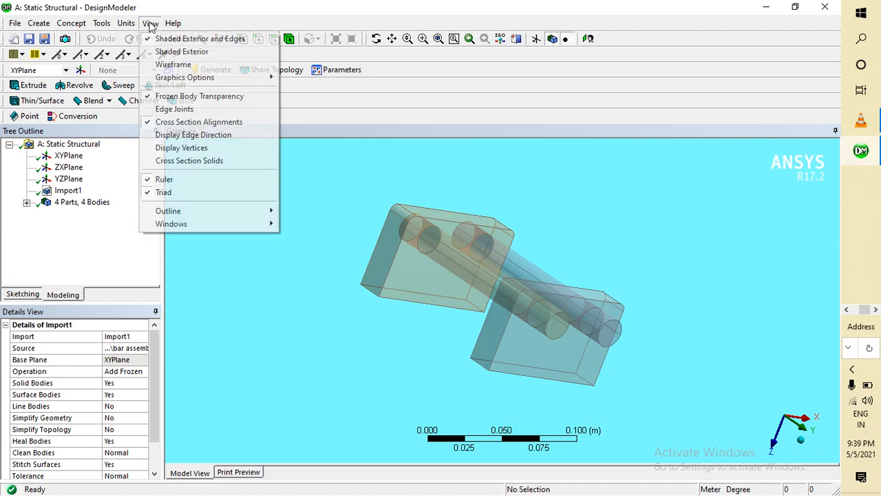
left_click(185, 96)
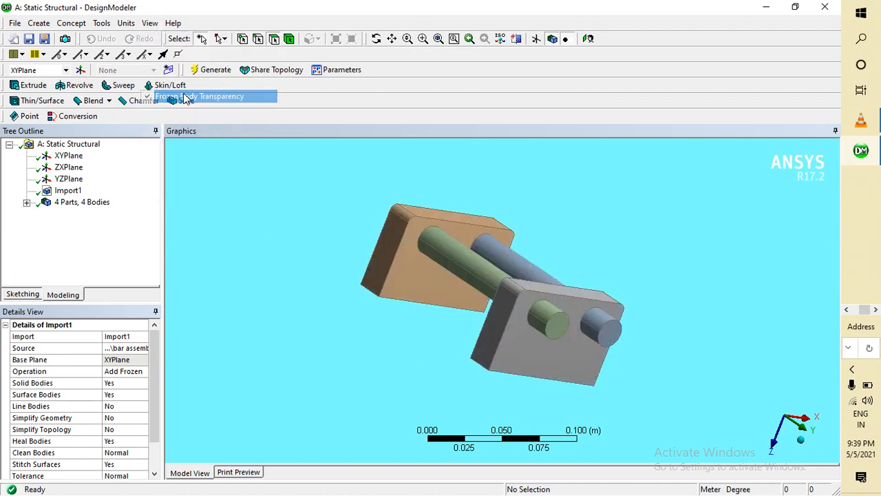
middle_click_drag(386, 260, 456, 255)
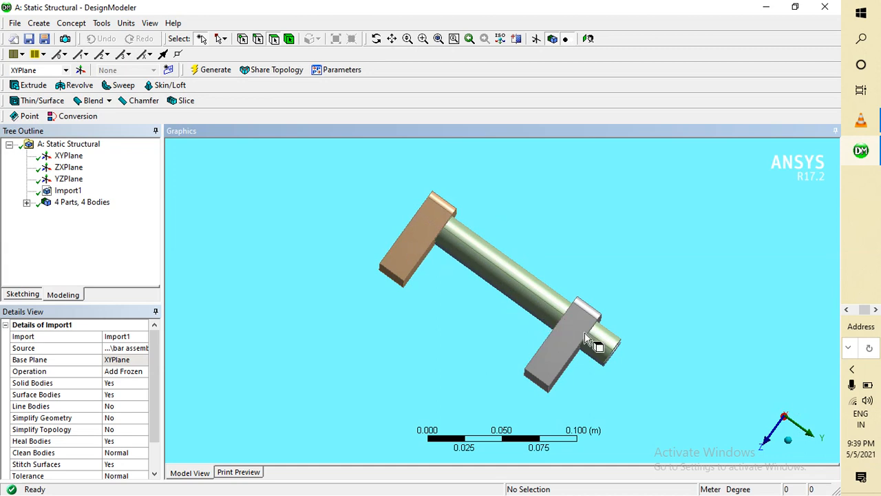
middle_click_drag(527, 241, 517, 255)
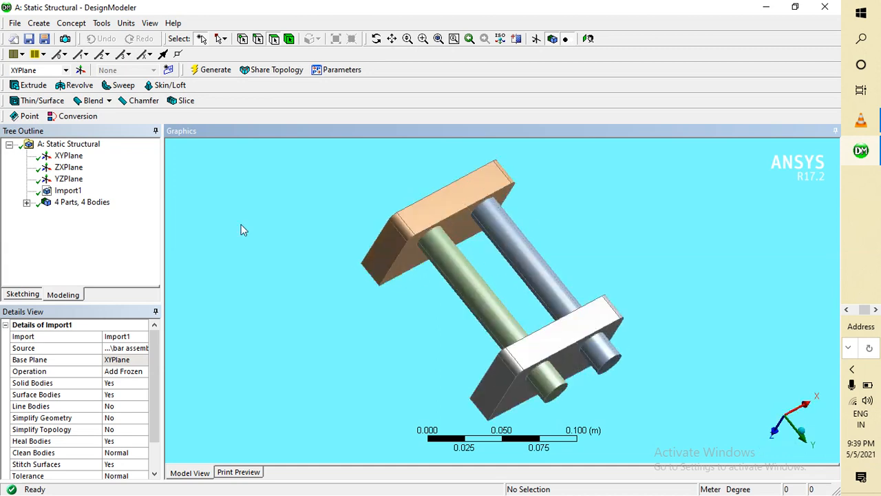
Expand the list of bodies and rename the first Part2 body as block 1
double_click(62, 203)
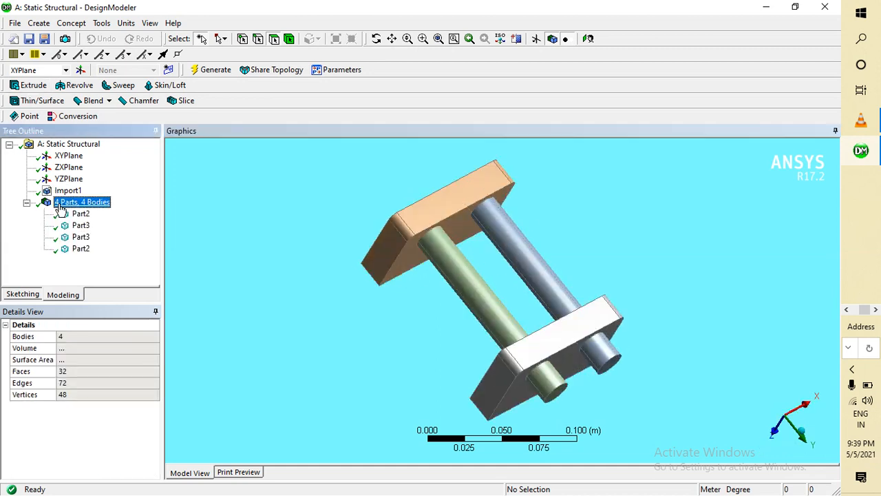
left_click(81, 214)
right_click(82, 213)
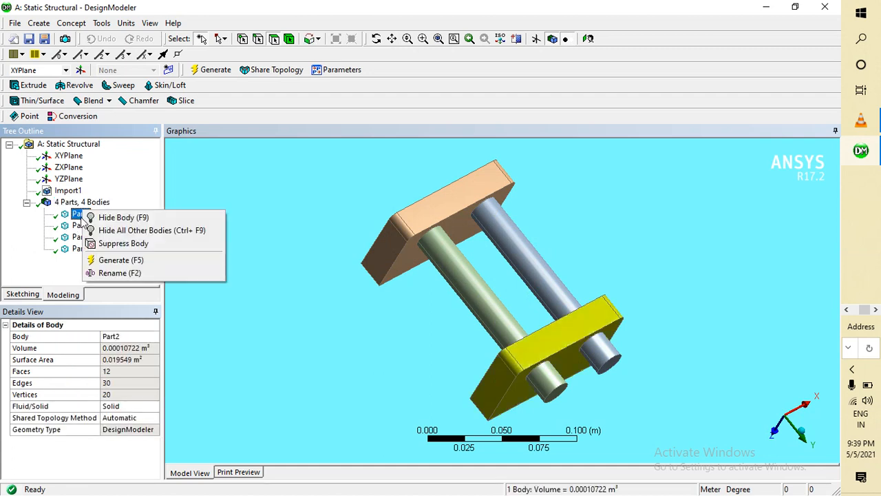
left_click(108, 273)
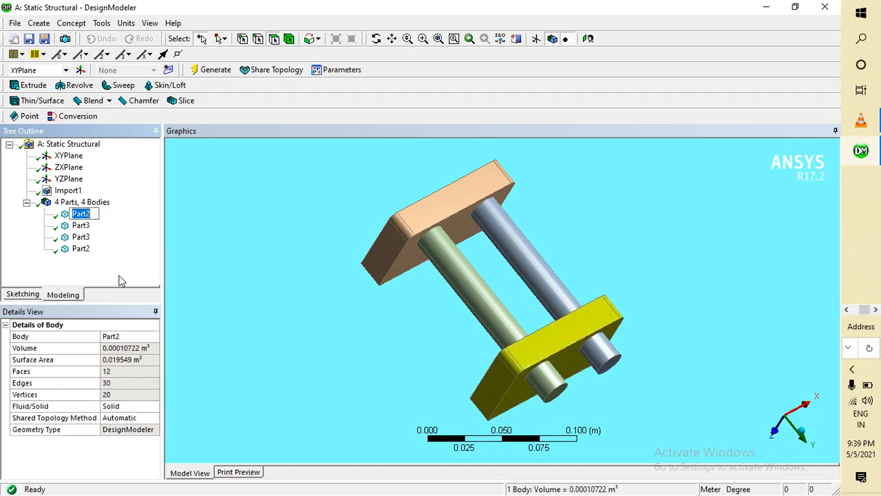
type("bloc k 1")
key("Return")
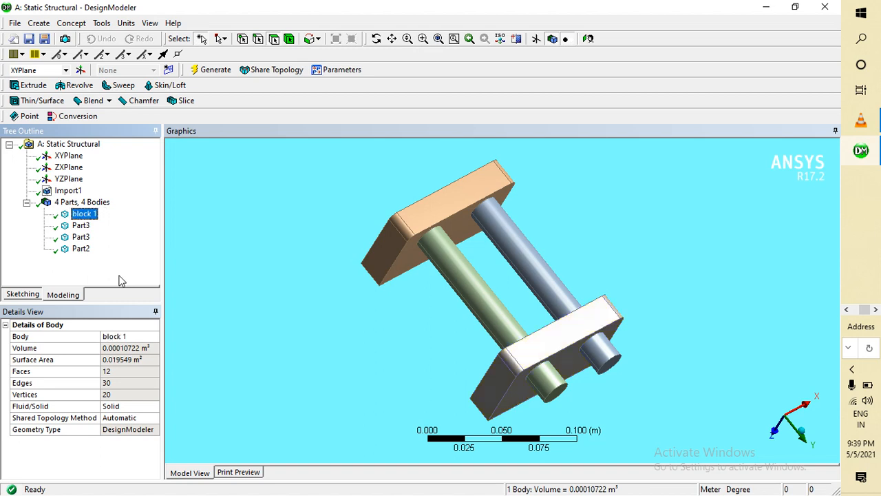
Rename the first Part3 body, directly below block 1, as bar 1
left_click(81, 226)
right_click(81, 227)
left_click(113, 292)
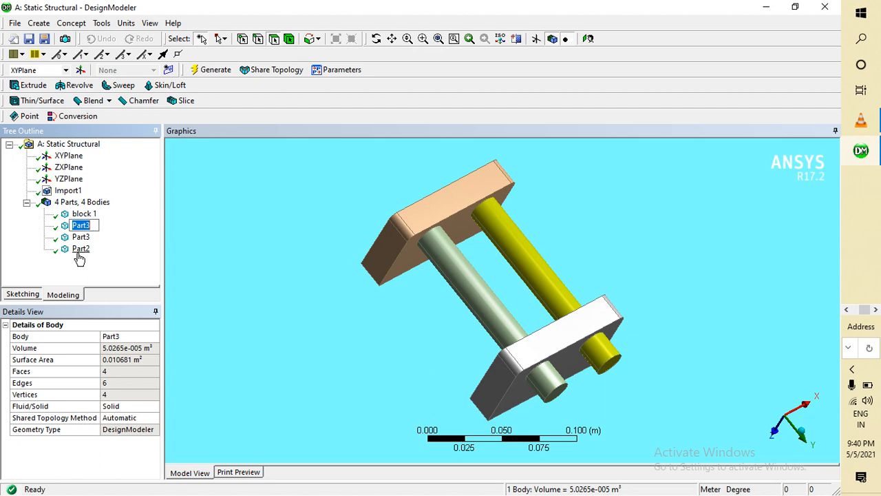
type("bar 1")
key("Return")
Rename the remaining Part3 body as bar 2
right_click(81, 238)
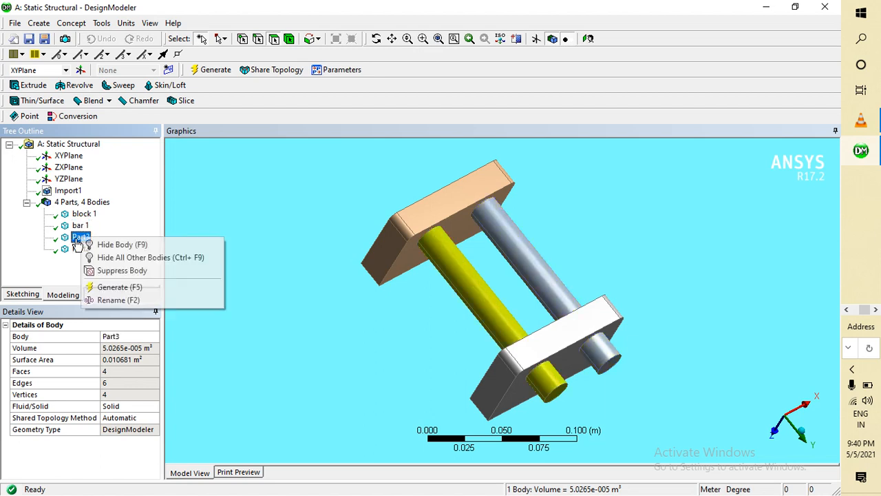
left_click(108, 302)
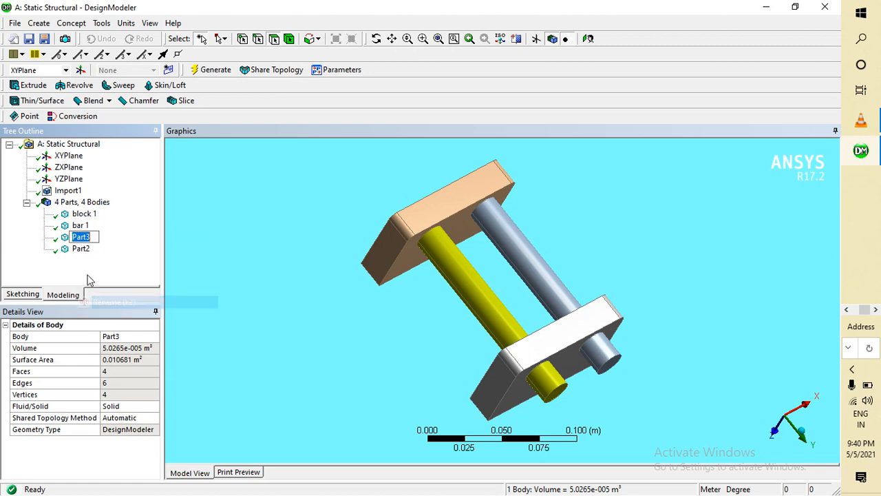
type("barn 2")
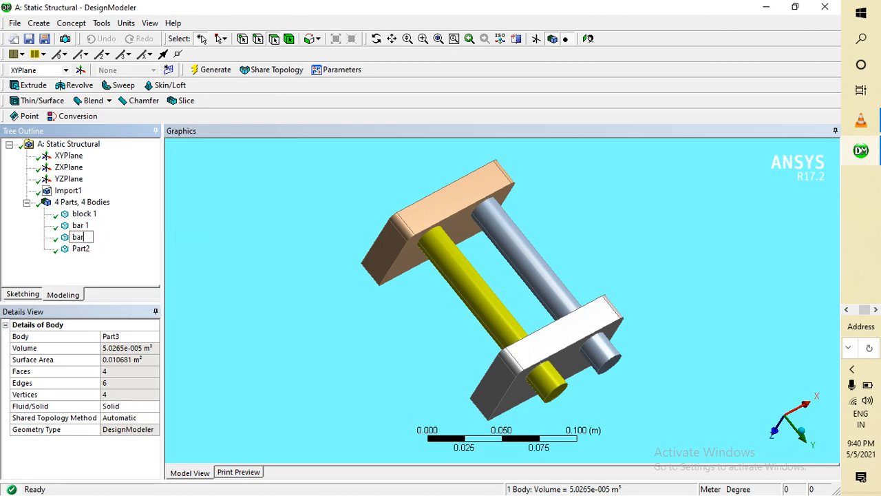
key("BackSpace")
key("BackSpace")
key("BackSpace")
type("2")
key("Return")
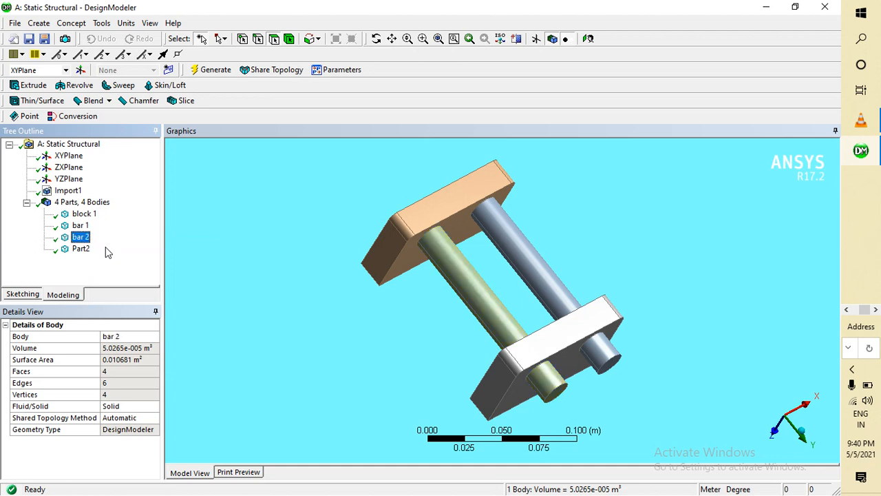
Rename the remaining Part2 body as block 2 and clear the selection
left_click(77, 249)
right_click(77, 252)
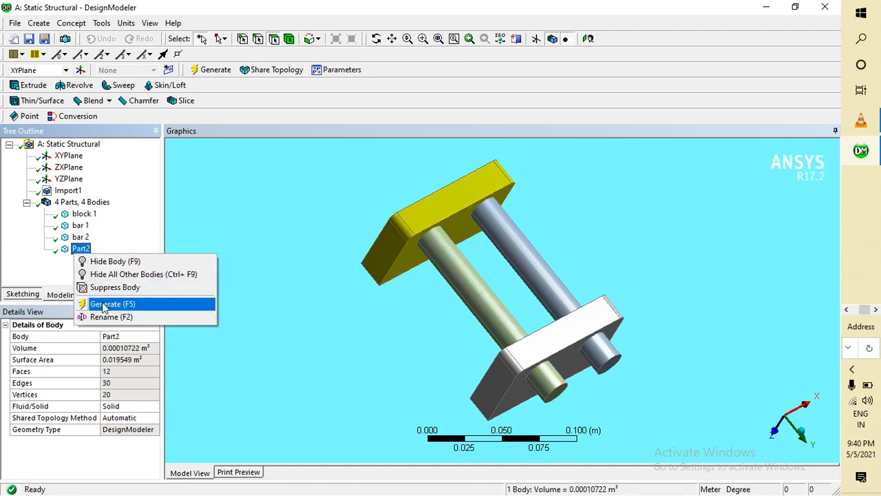
left_click(107, 317)
type("block 2")
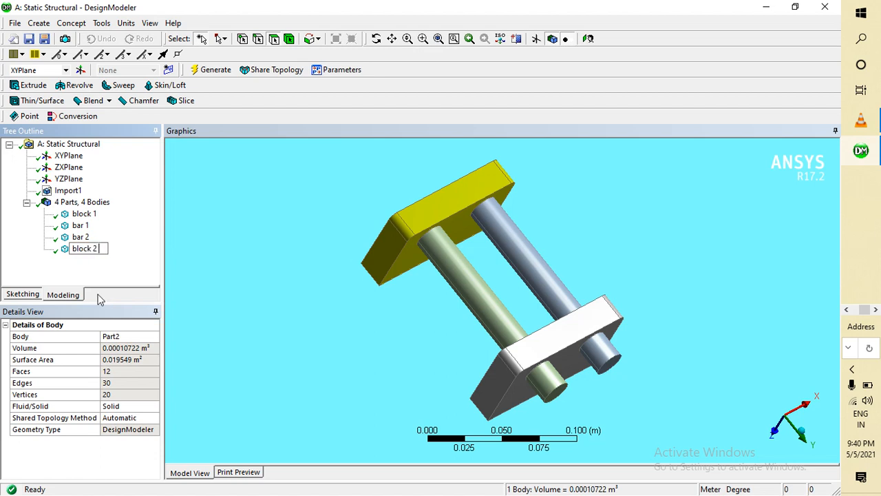
key("Return")
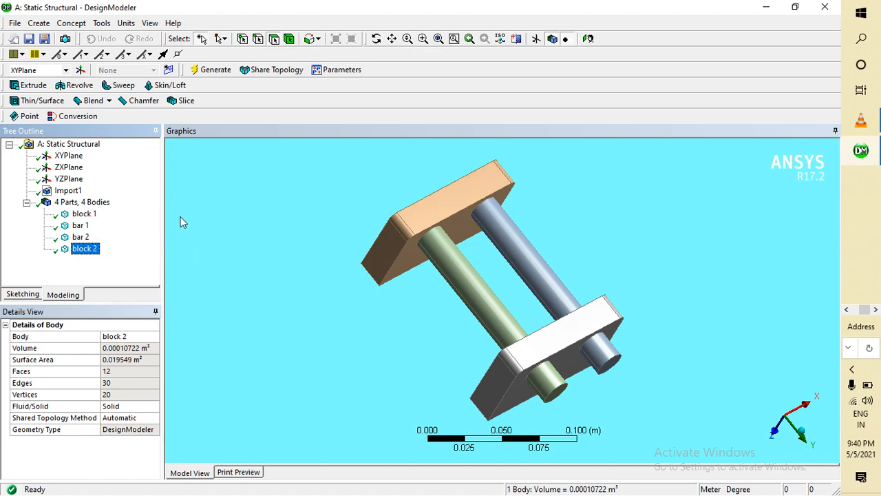
left_click(182, 224)
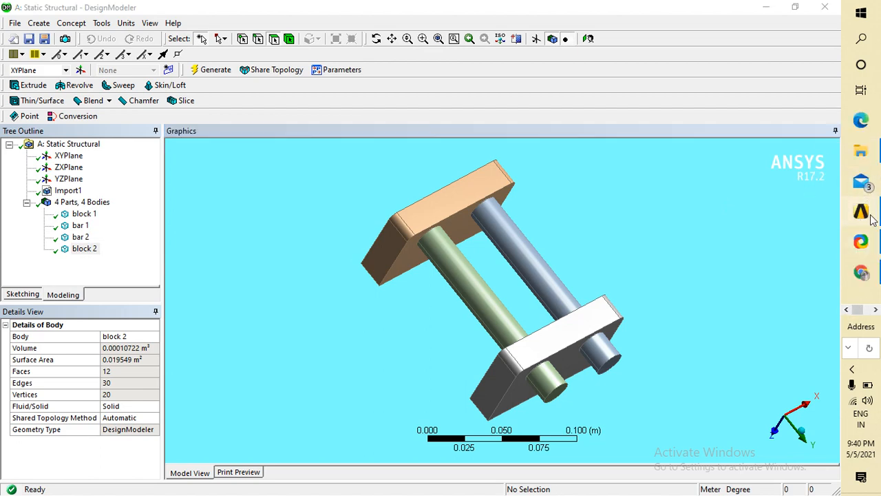
Switch to Workbench and open the Static Structural system's Model in Mechanical
left_click(861, 212)
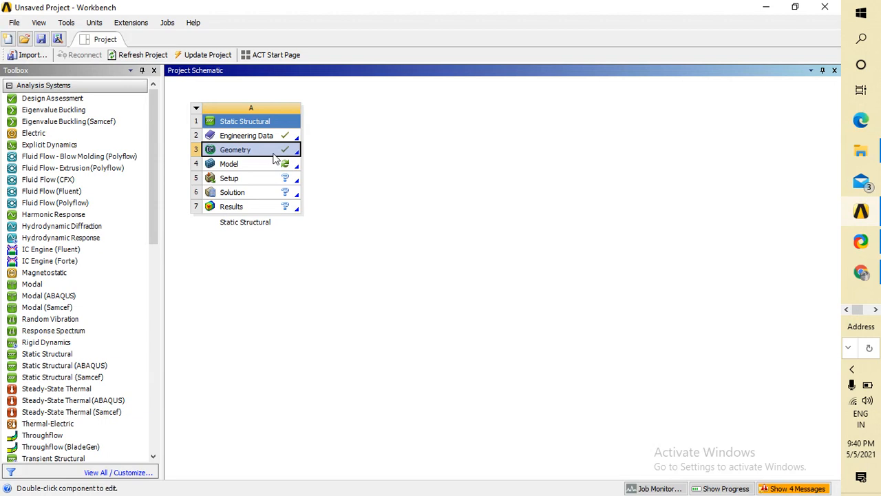
double_click(234, 165)
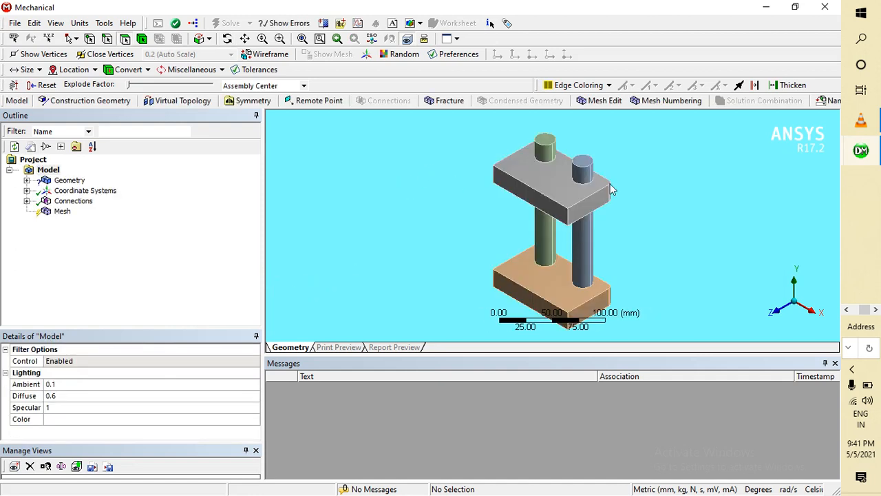
Expand the Geometry branch and assign Structural Steel as the material of block 1
middle_click_drag(505, 154, 291, 198)
middle_click_drag(788, 210, 215, 118)
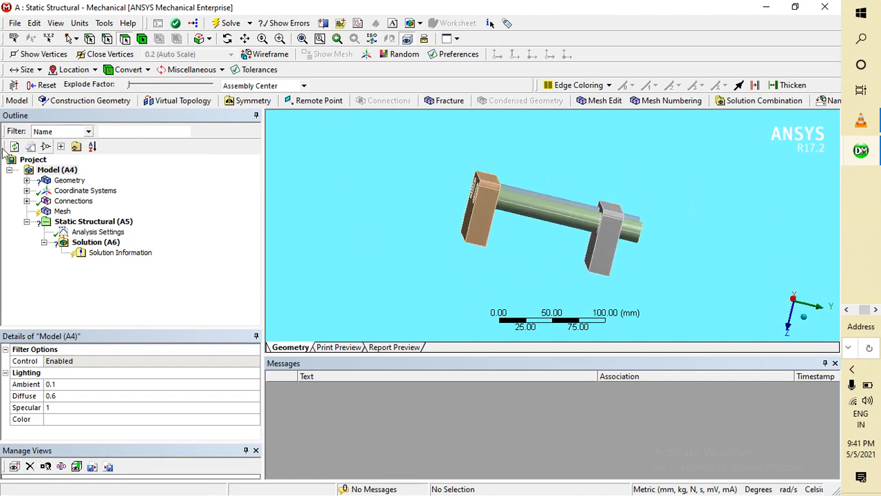
double_click(70, 181)
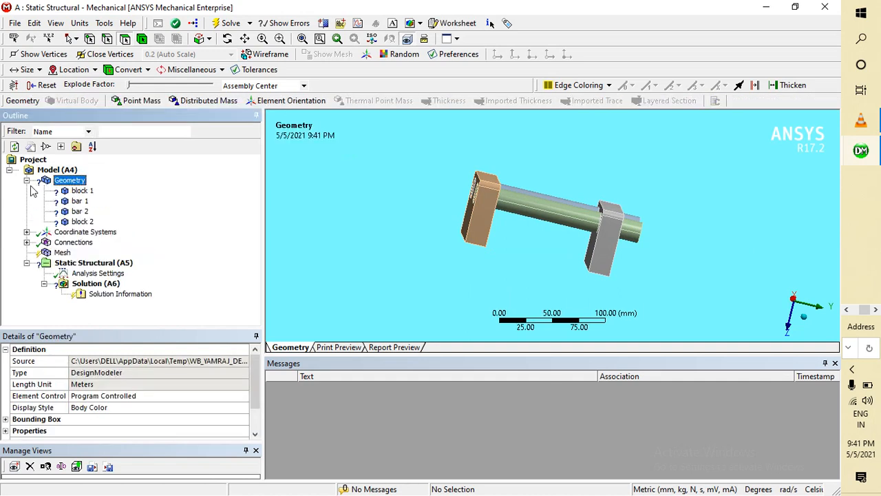
left_click(81, 191)
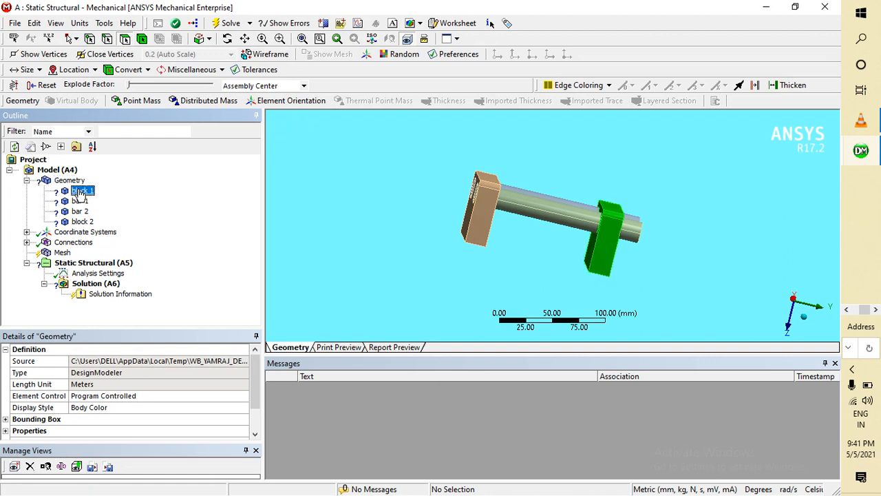
scroll(96, 396, "down", 1)
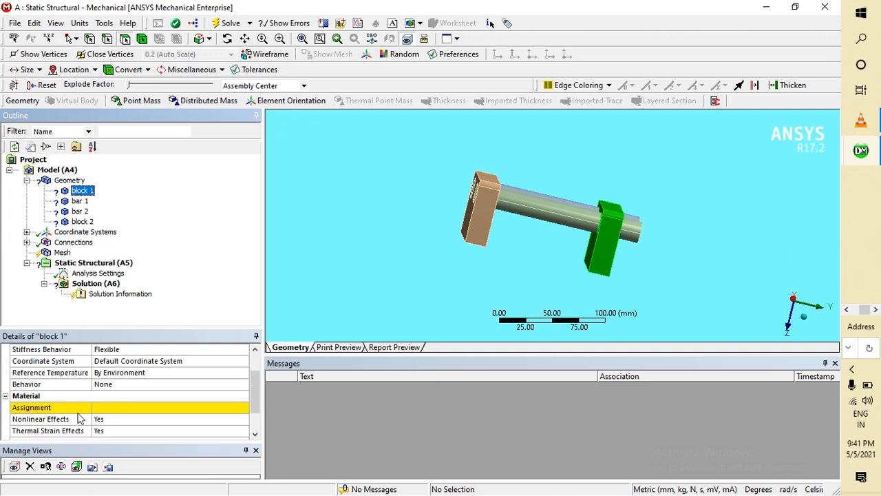
left_click(117, 411)
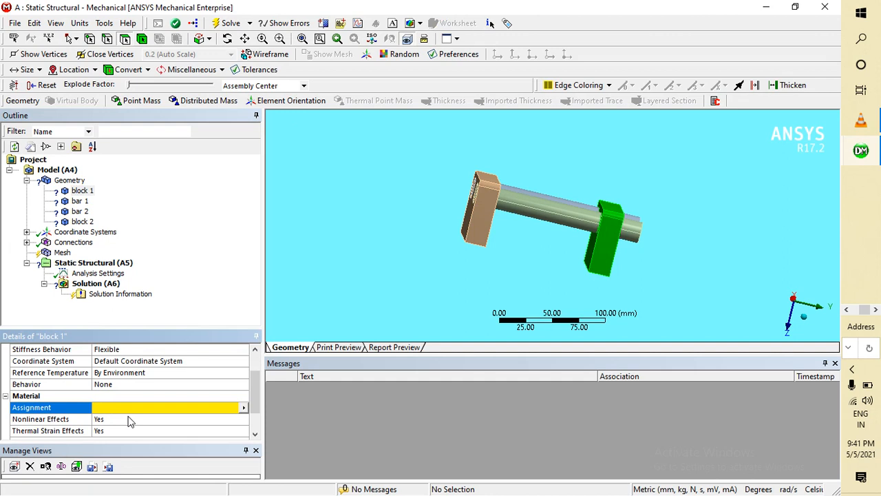
left_click(243, 408)
left_click(275, 445)
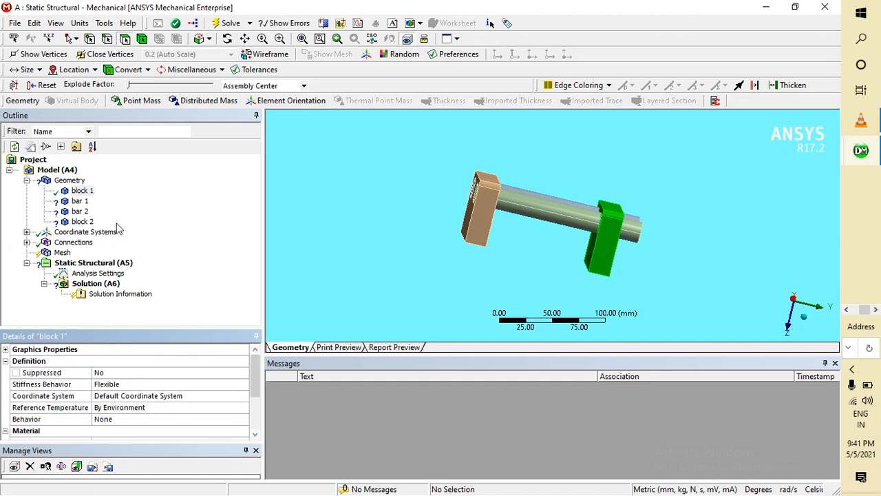
Assign Structural Steel as the material of bar 1
left_click(79, 200)
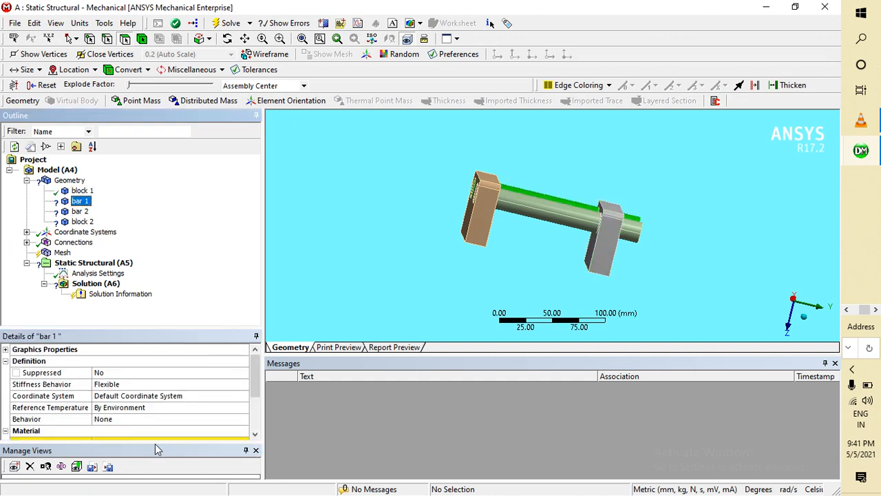
scroll(148, 423, "down", 2)
left_click(161, 376)
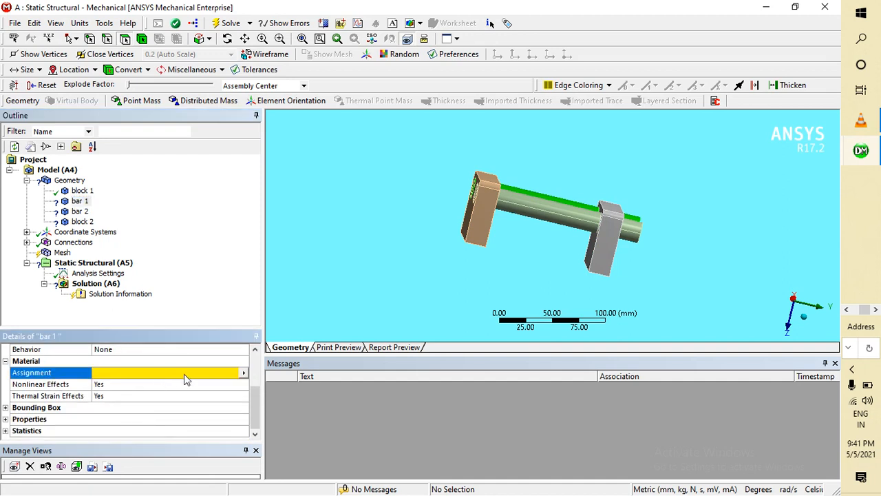
left_click(244, 372)
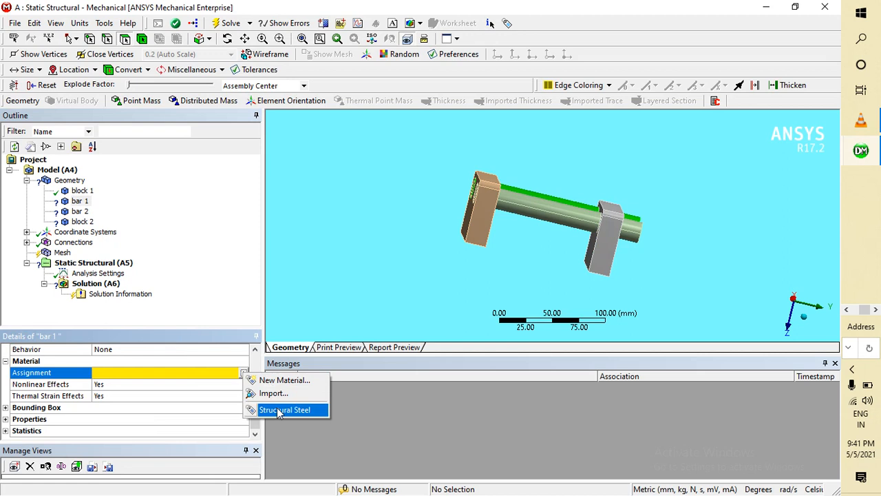
left_click(284, 410)
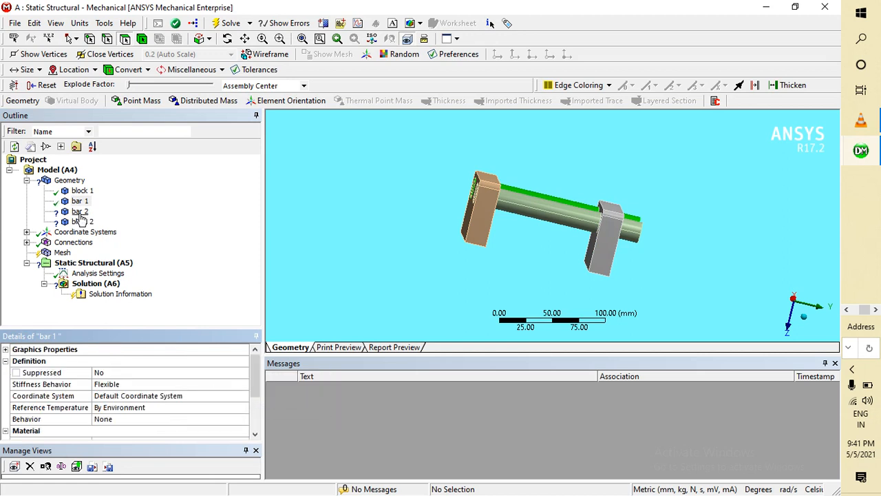
Assign Structural Steel as the material of bar 2
left_click(80, 212)
right_click(80, 212)
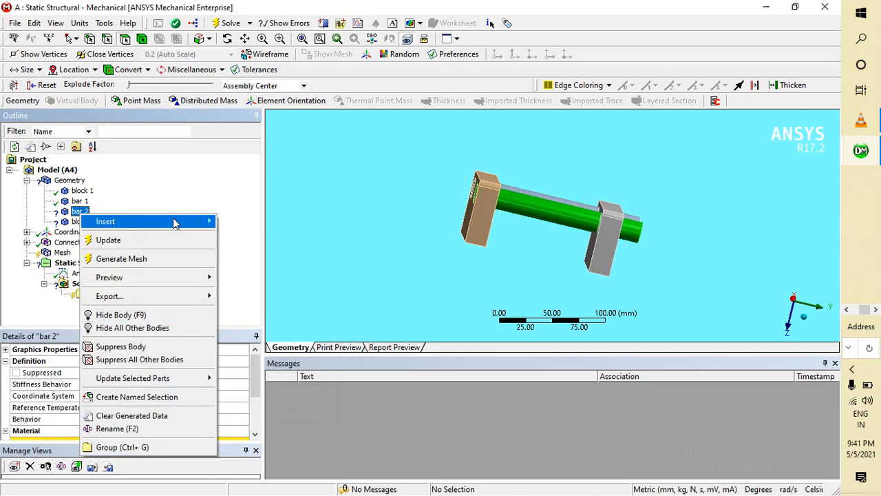
left_click(186, 191)
scroll(174, 399, "down", 2)
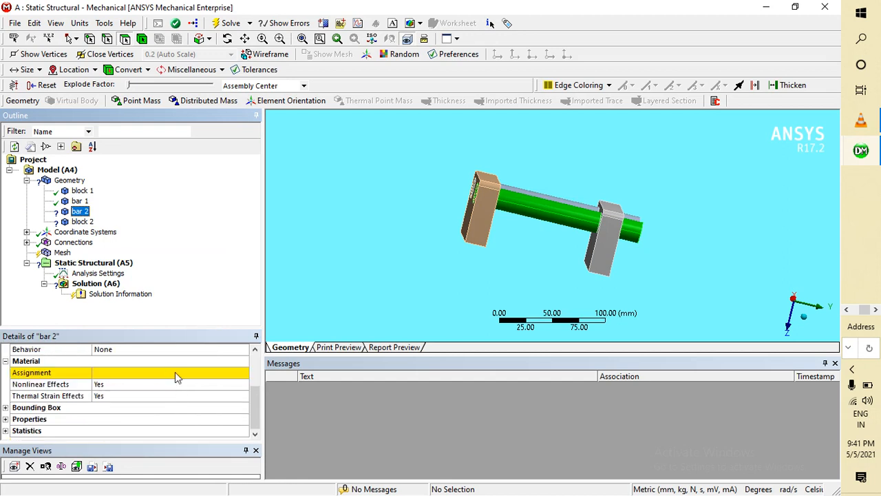
left_click(175, 372)
left_click(243, 372)
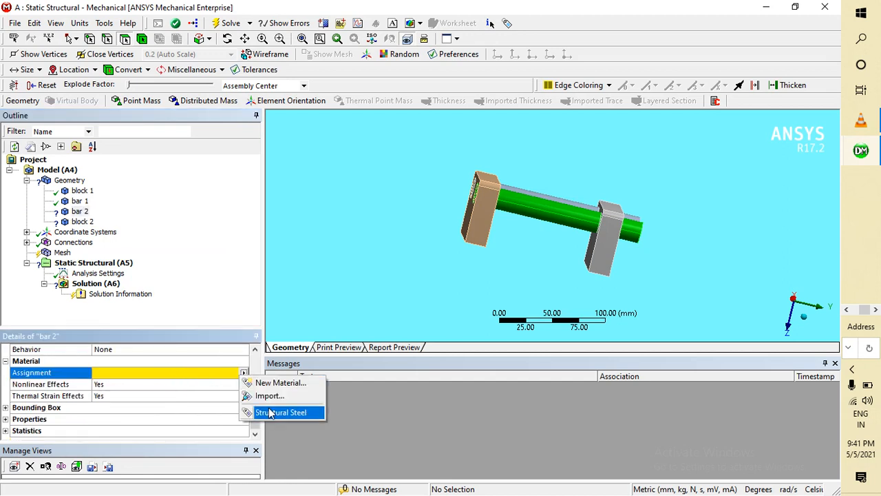
left_click(268, 411)
Assign Structural Steel as the material of block 2
left_click(80, 222)
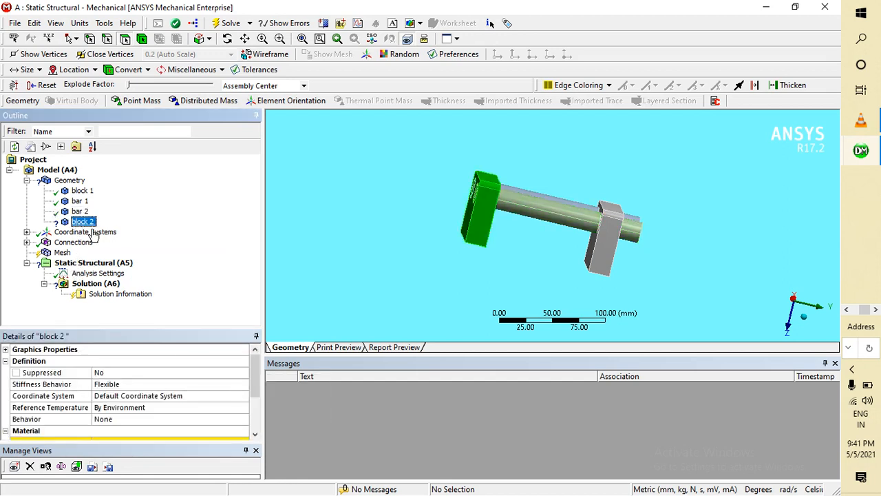
scroll(189, 405, "down", 2)
left_click(242, 374)
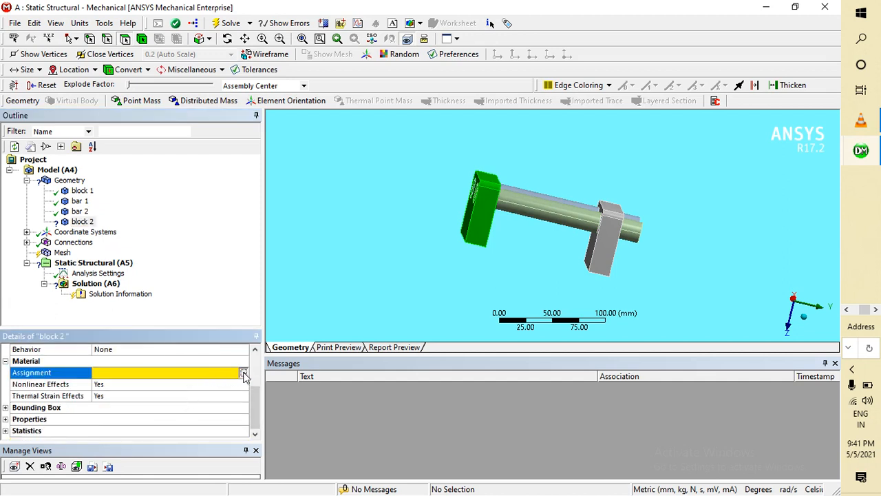
left_click(244, 373)
left_click(275, 410)
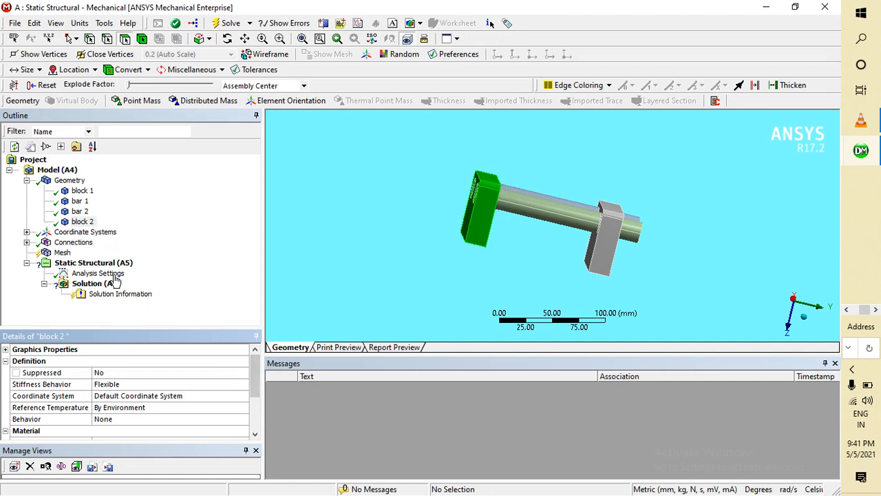
left_click(171, 201)
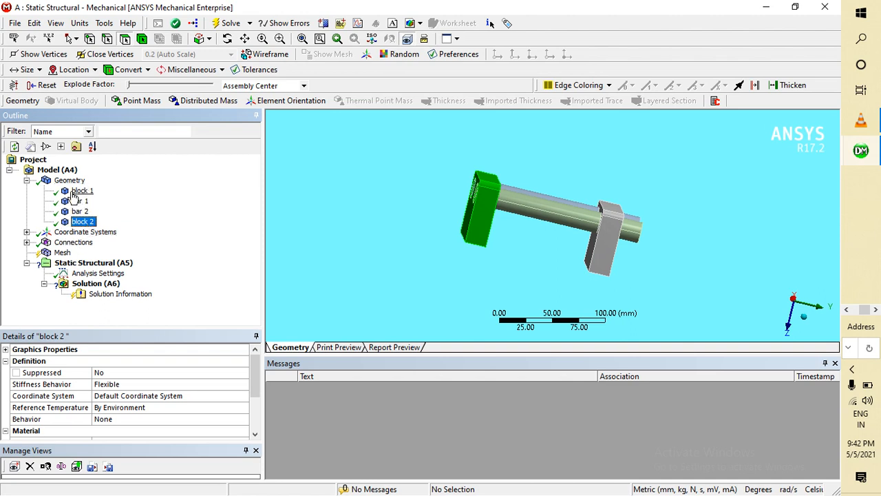
Review the coordinate systems, then expand Connections and Contacts to examine the automatic contact regions and their detection settings
left_click(105, 233)
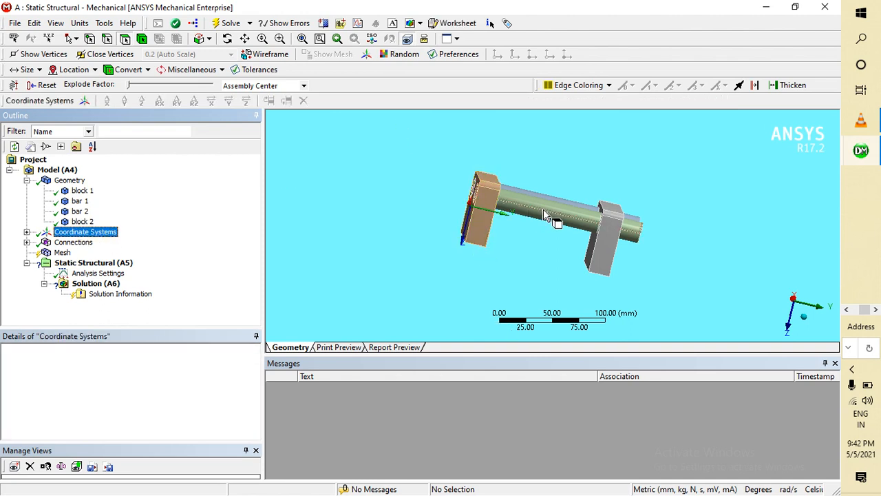
middle_click_drag(466, 247, 445, 287)
left_click(71, 243)
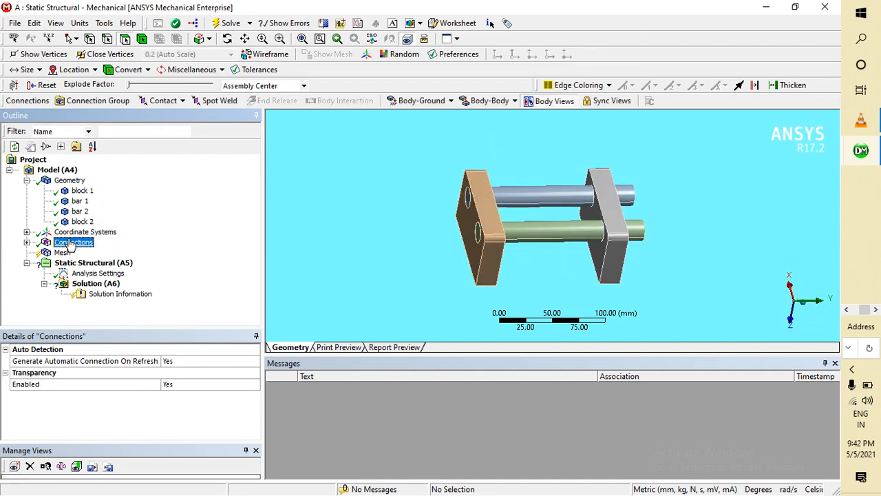
right_click(74, 243)
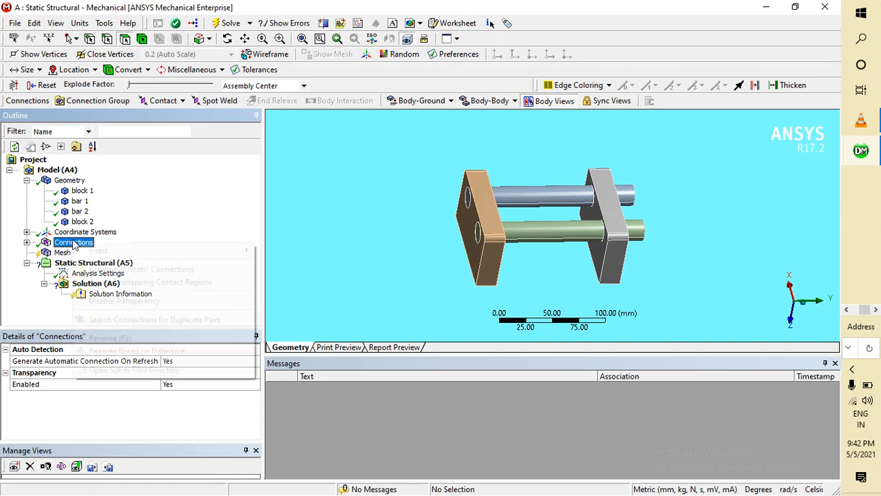
left_click(81, 243)
double_click(75, 245)
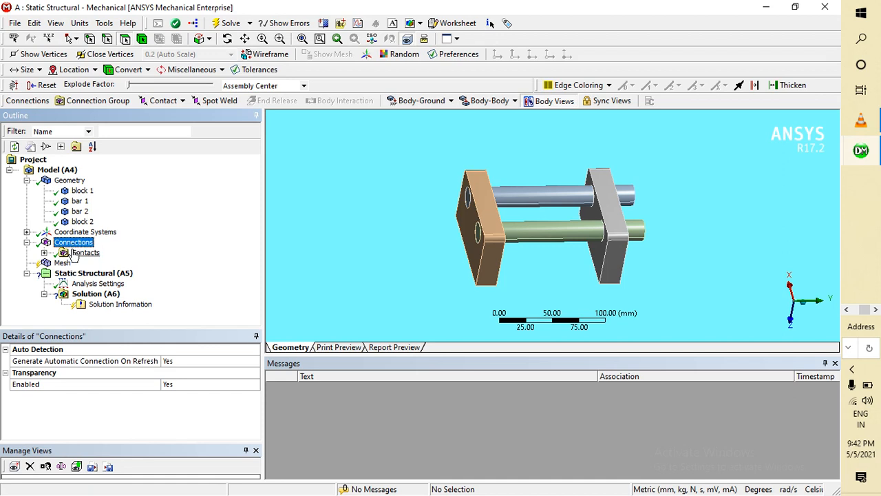
double_click(76, 253)
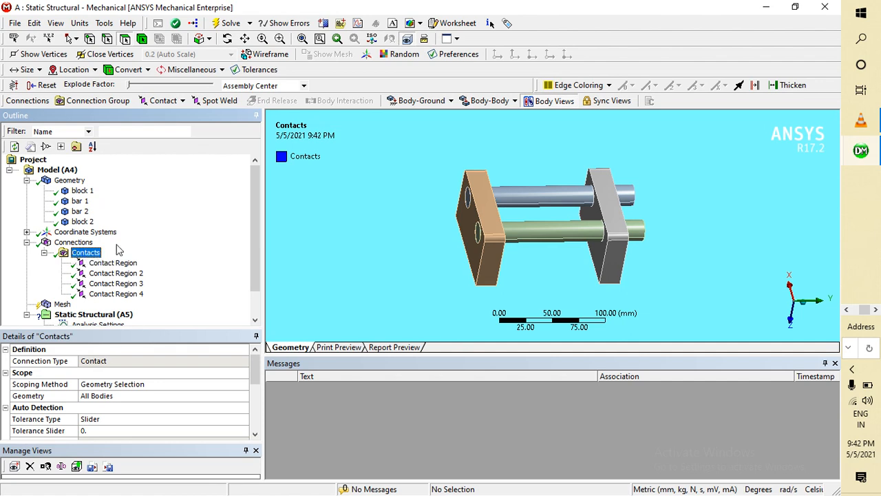
scroll(132, 380, "down", 1)
scroll(131, 380, "down", 1)
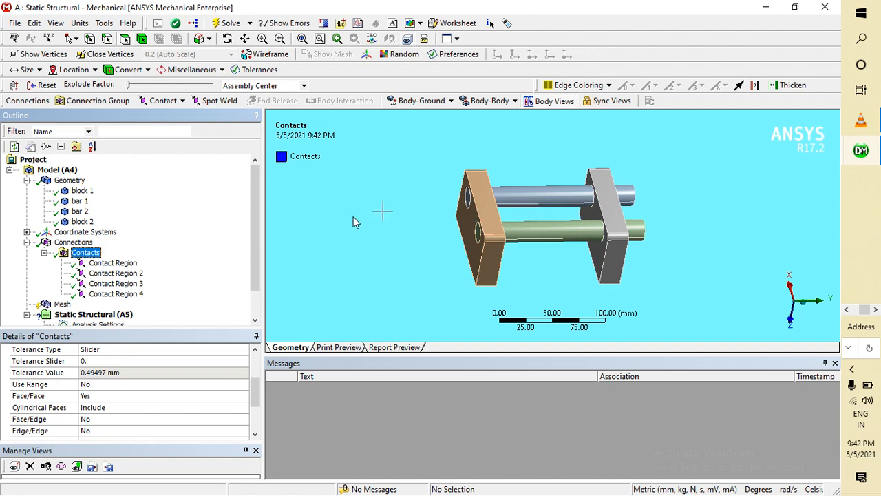
Examine the first contact region between block 1 and bar 1 in enlarged contact and target body views
left_click(117, 262)
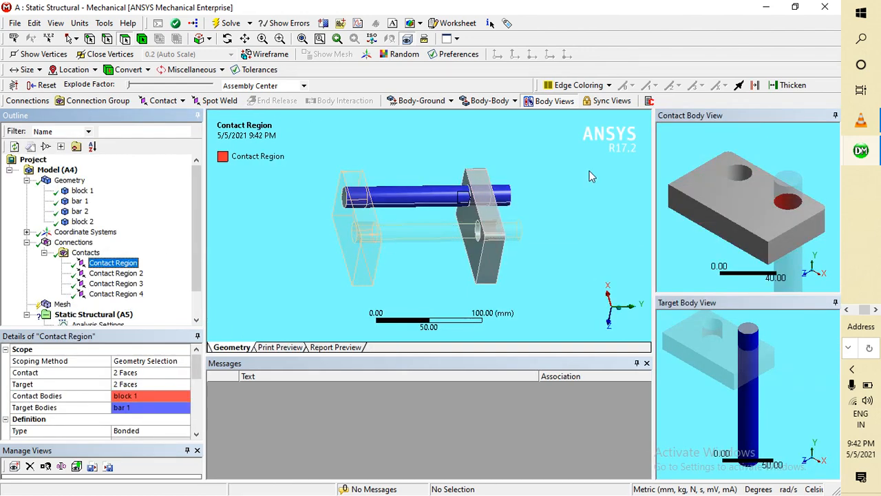
left_click_drag(655, 182, 624, 184)
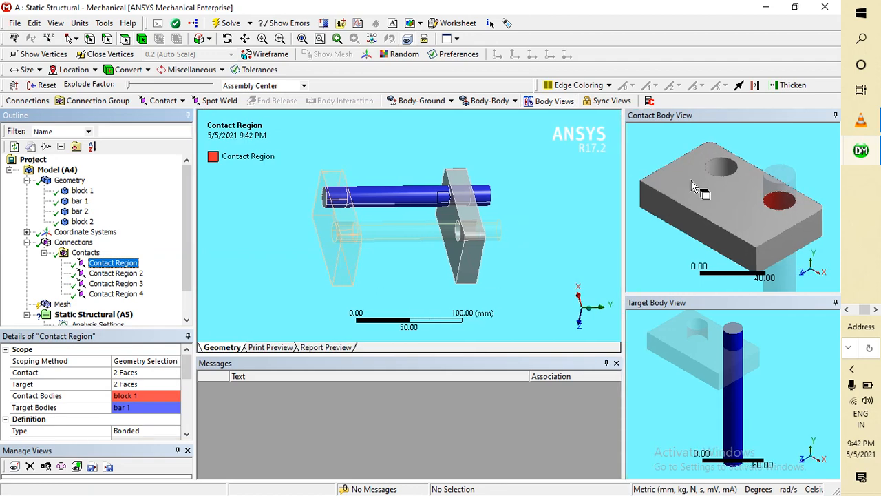
middle_click_drag(728, 191, 762, 196)
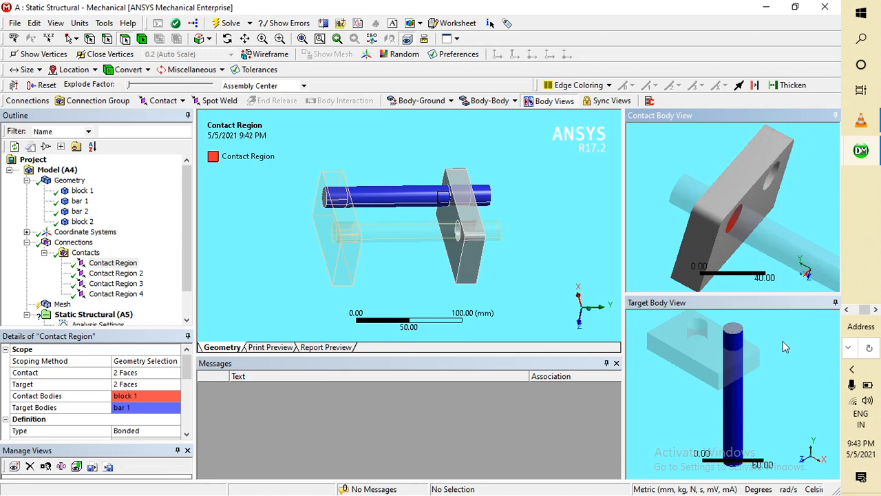
middle_click_drag(782, 340, 700, 270)
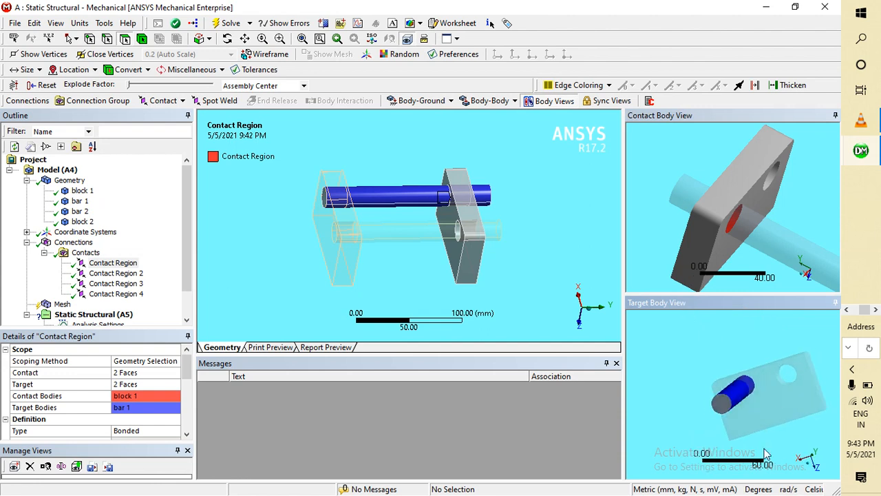
middle_click_drag(780, 414, 719, 398)
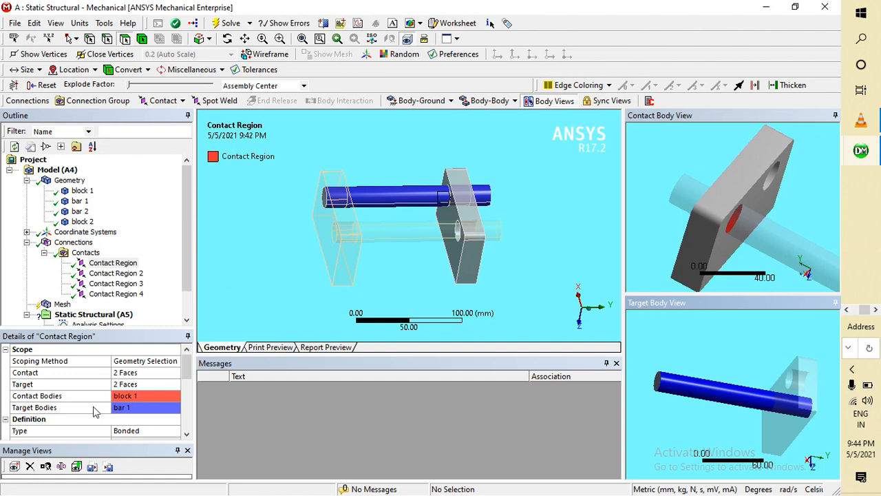
Review the definition of the block 1 and bar 1 contact region and its available contact types, keeping Bonded
scroll(117, 376, "down", 3)
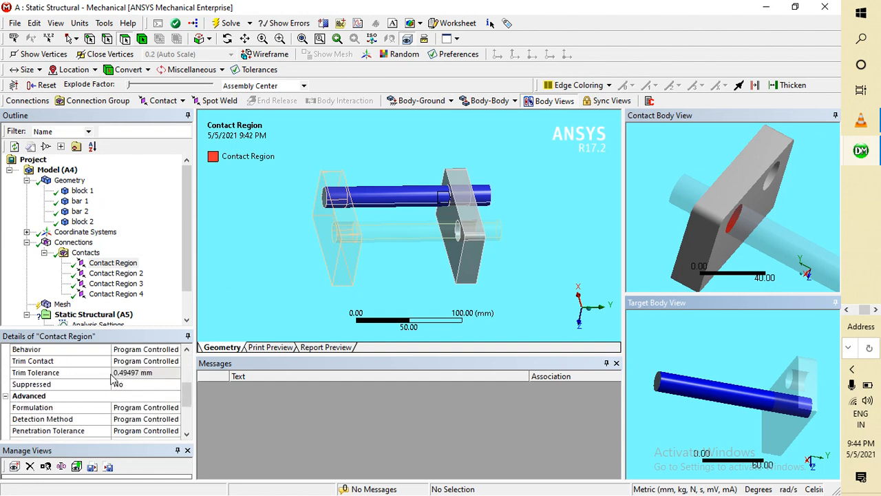
scroll(97, 387, "up", 1)
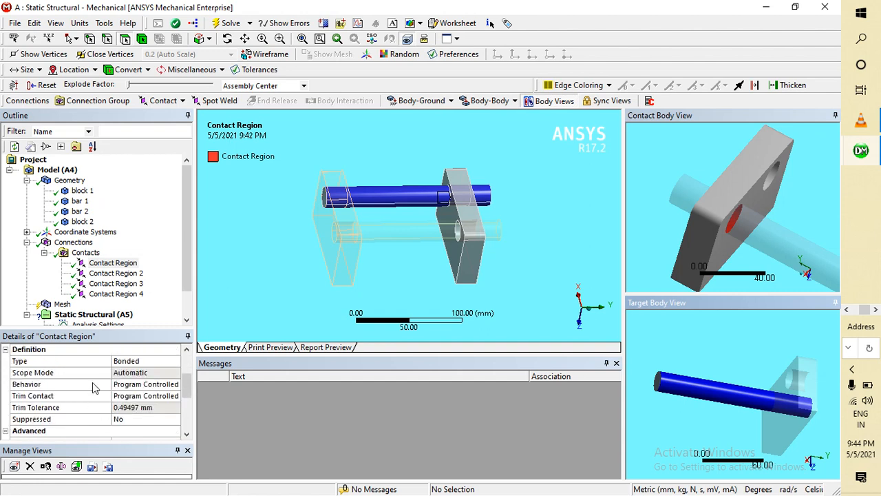
left_click(19, 361)
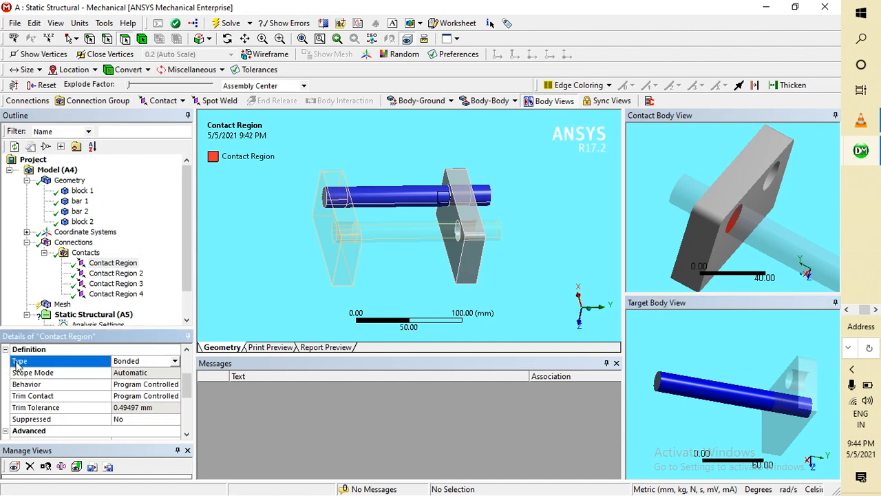
left_click(175, 362)
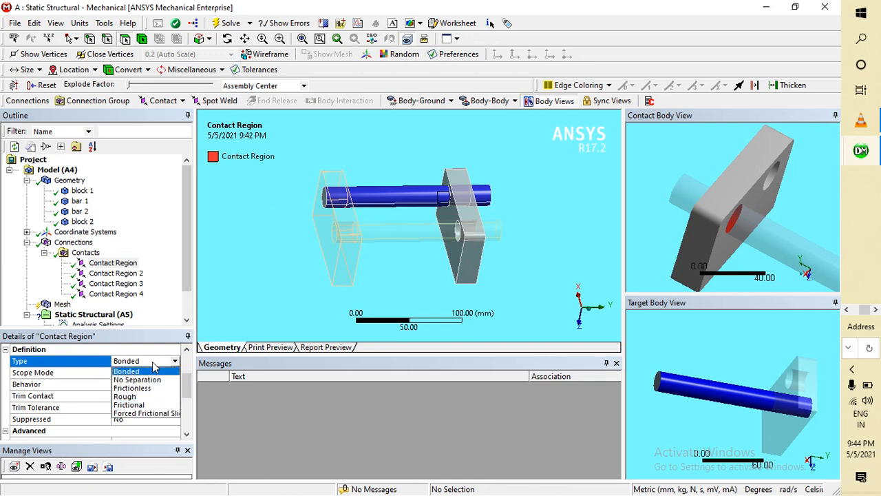
left_click(96, 367)
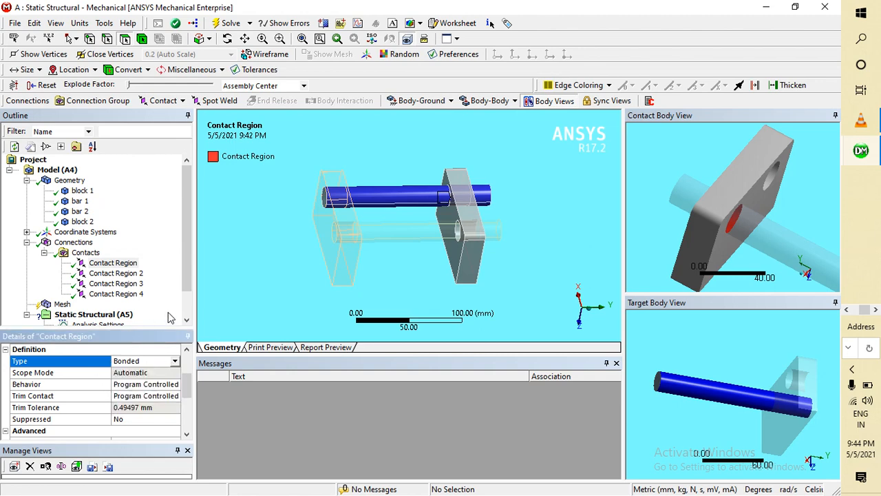
left_click(91, 253)
left_click(88, 244)
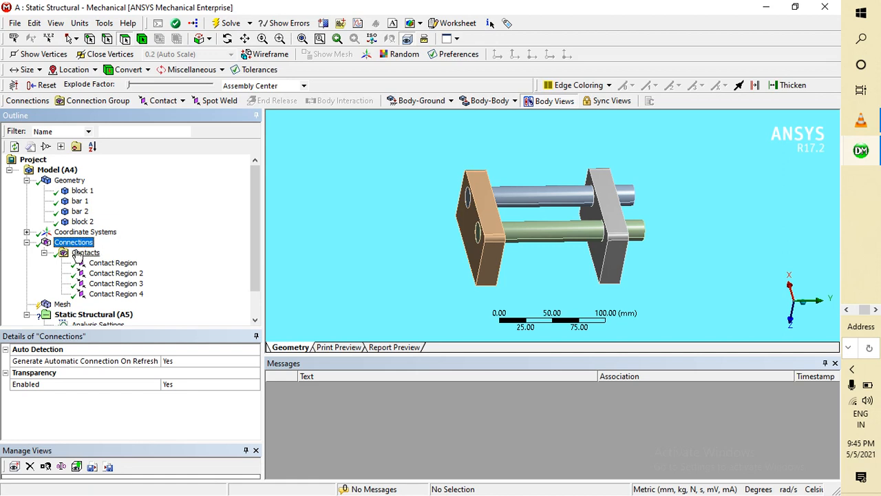
right_click(78, 253)
mouse_move(102, 258)
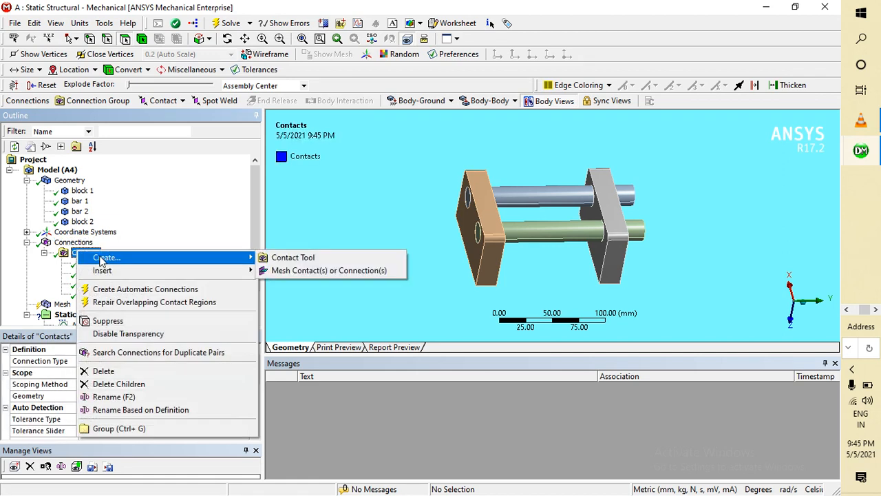
mouse_move(177, 270)
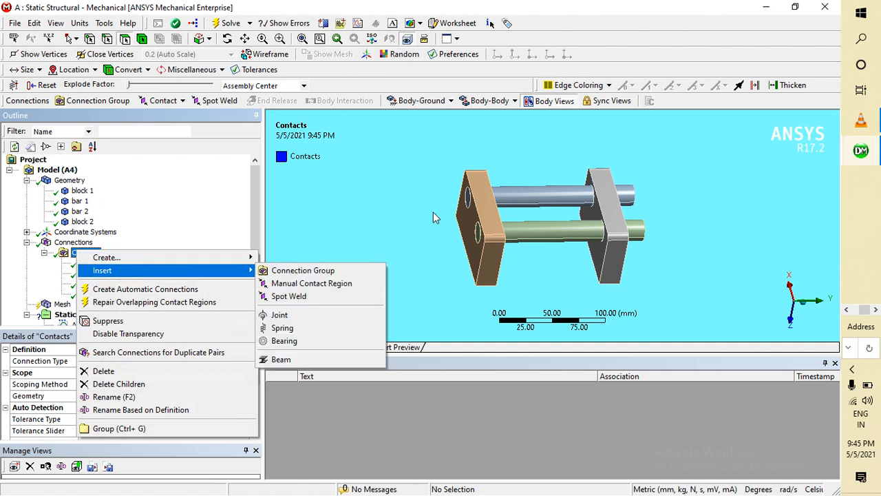
left_click(377, 207)
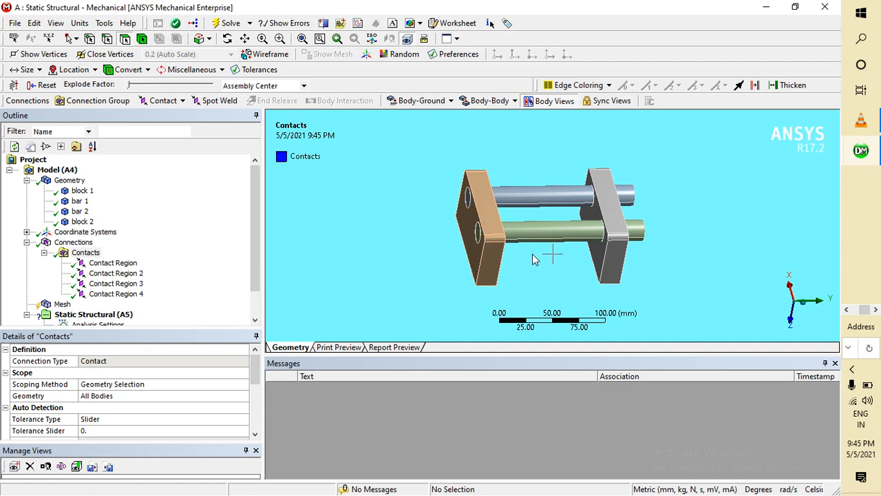
Delete the Contacts group together with its automatically generated contact regions
double_click(86, 252)
right_click(92, 258)
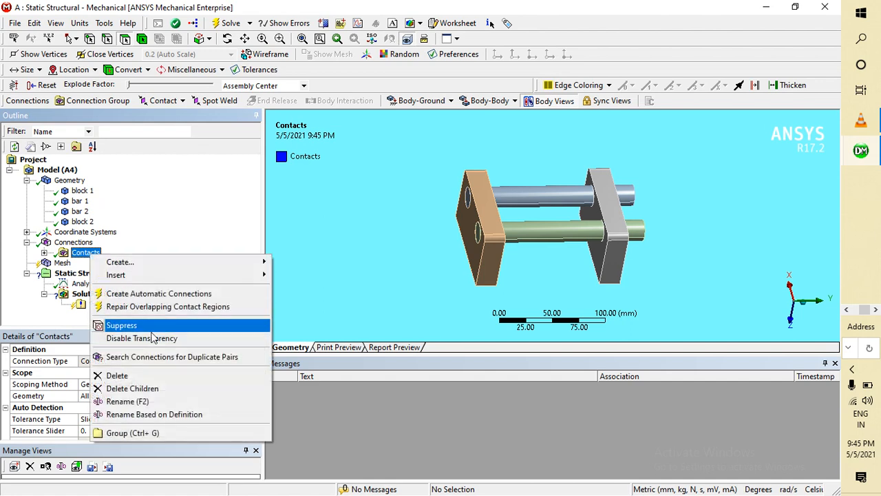
left_click(155, 376)
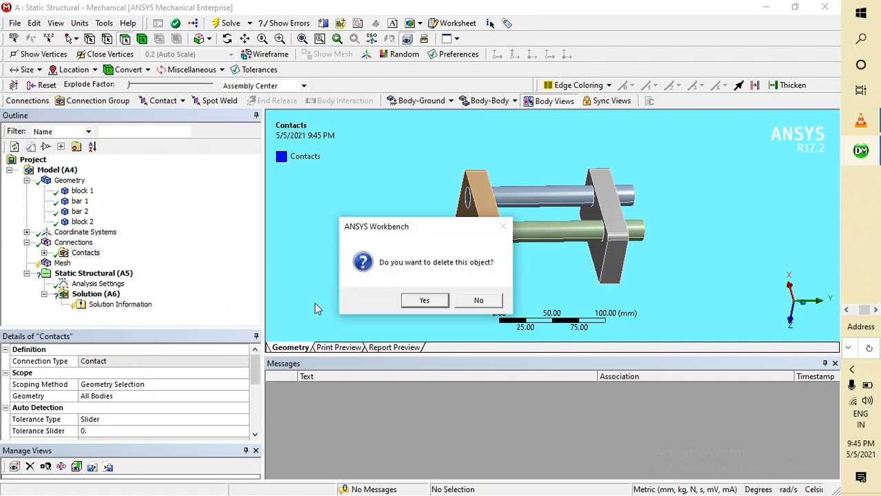
left_click(424, 301)
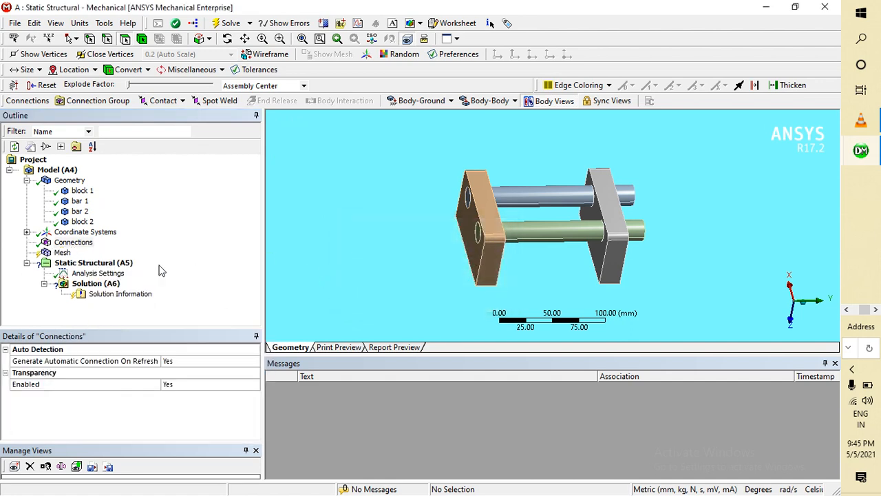
Insert a connection group under Connections and look over the items that can be added to it
right_click(95, 245)
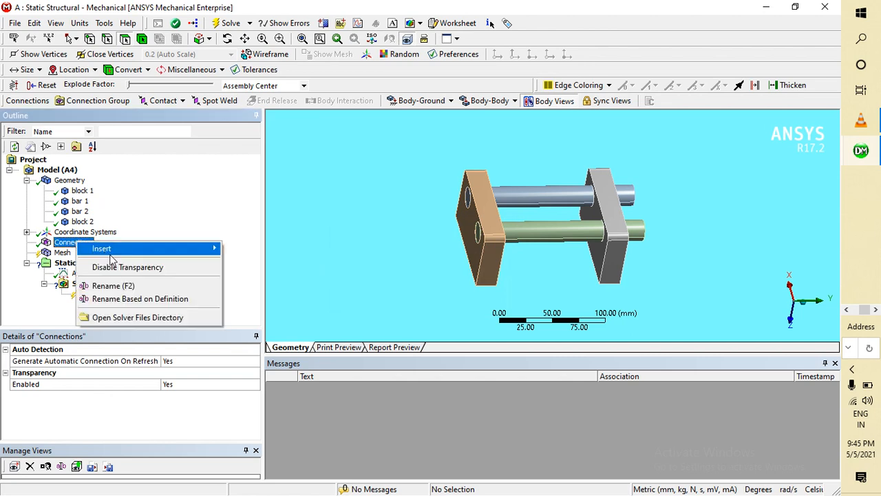
mouse_move(102, 248)
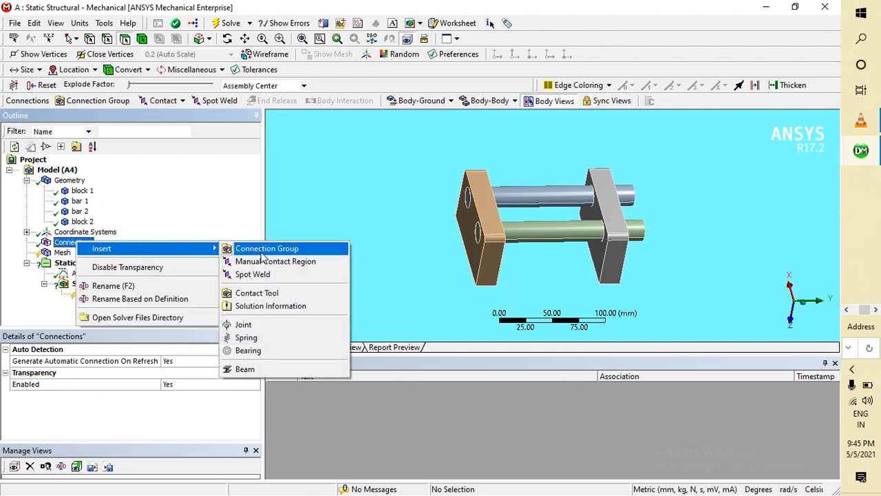
left_click(261, 253)
right_click(90, 252)
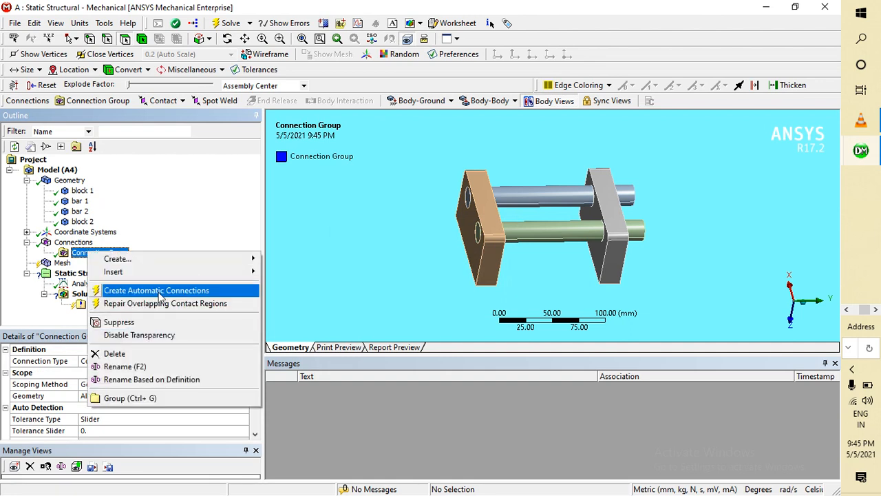
mouse_move(199, 276)
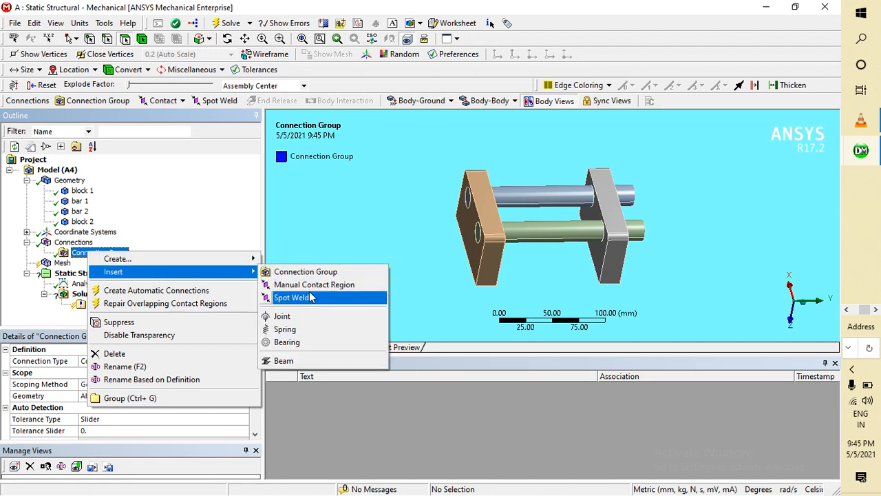
mouse_move(228, 260)
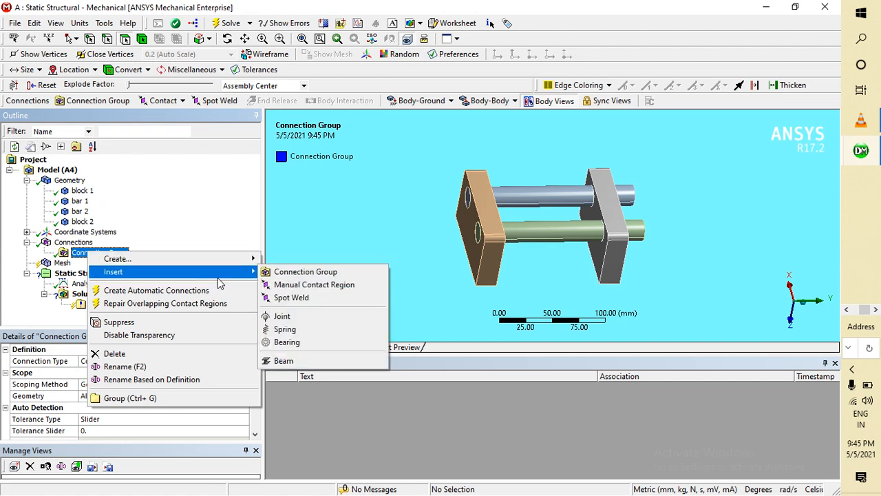
left_click(243, 249)
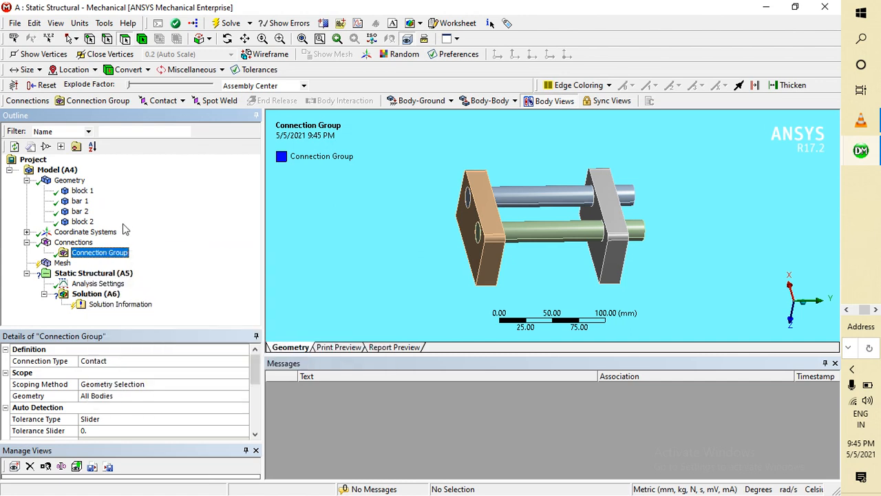
Delete the empty connection group from Connections
right_click(115, 255)
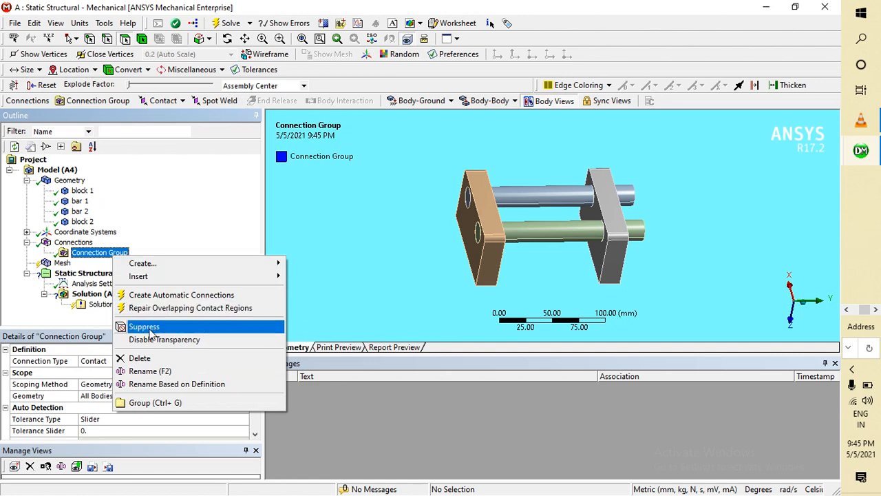
left_click(145, 359)
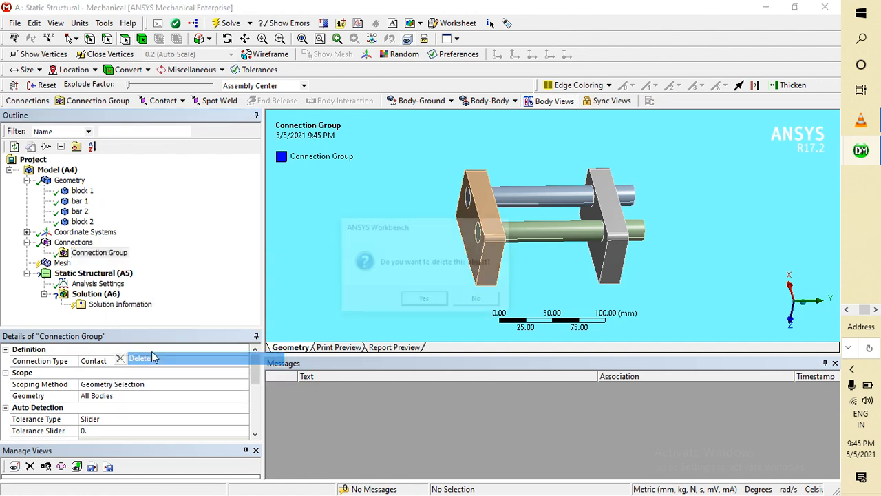
left_click(421, 300)
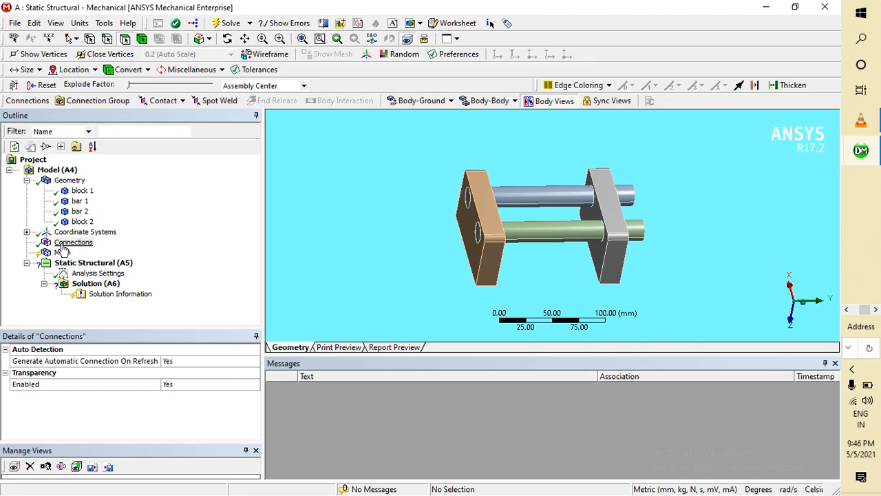
Insert a connection group under Connections and create automatic connections for all bodies
left_click(64, 244)
right_click(63, 244)
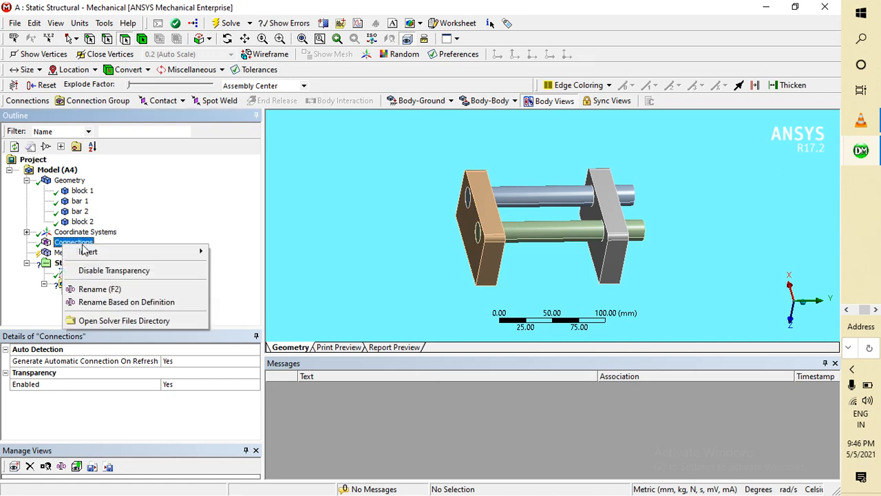
mouse_move(94, 252)
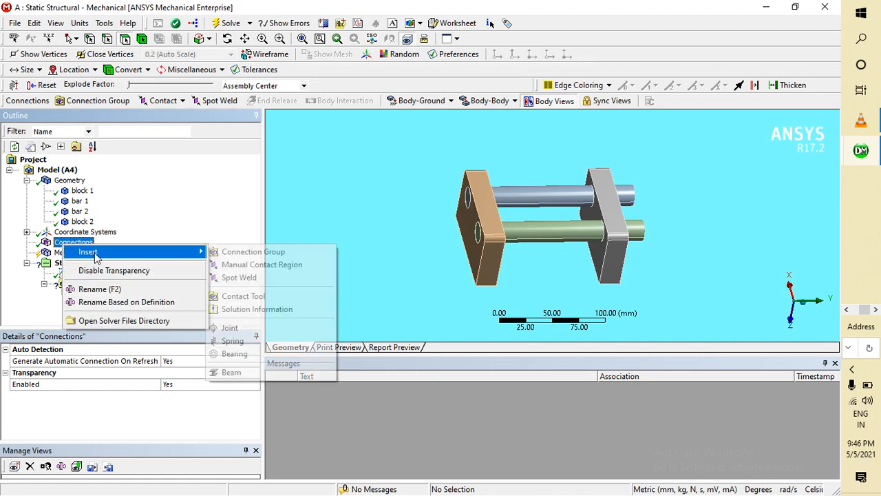
left_click(253, 253)
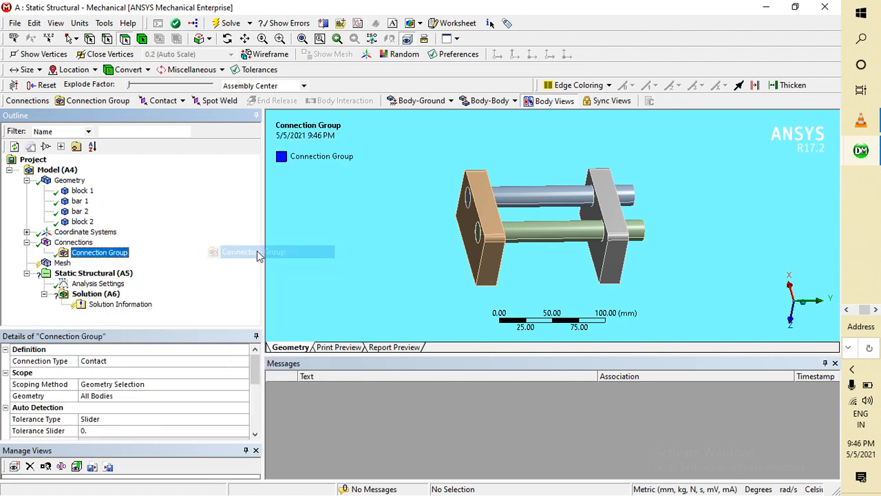
right_click(101, 253)
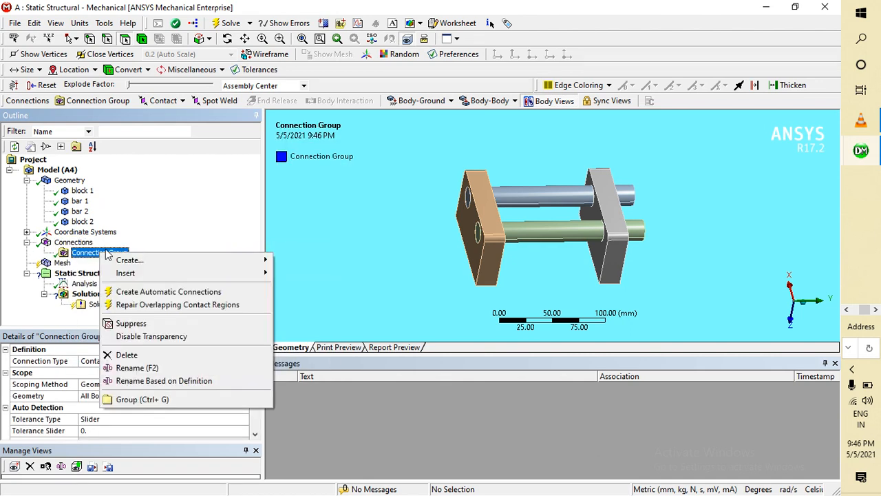
left_click(136, 291)
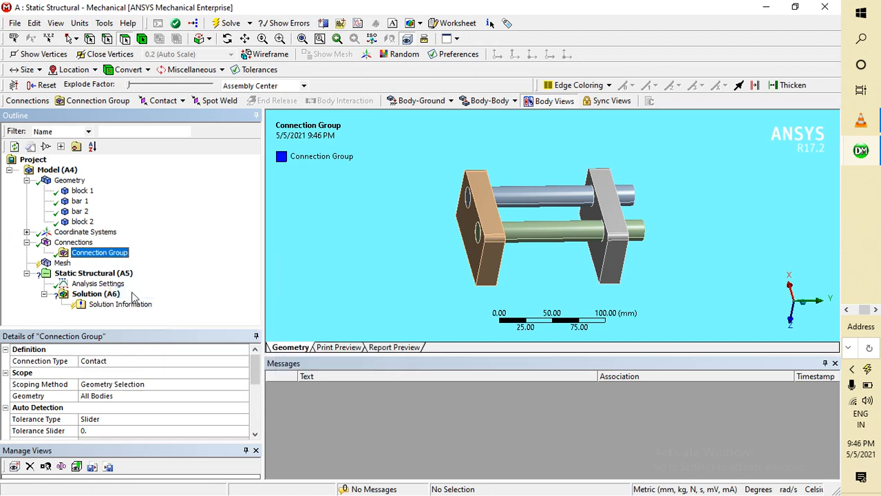
double_click(86, 253)
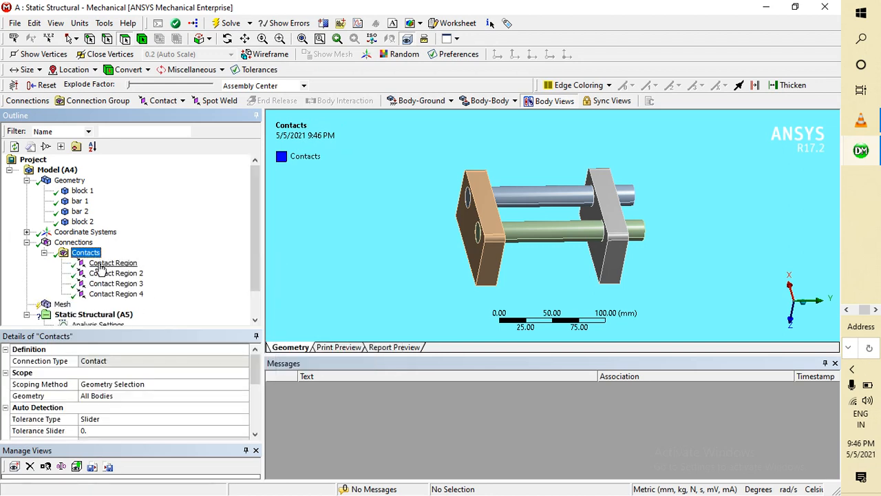
Delete the regenerated Contacts group from Connections
right_click(81, 254)
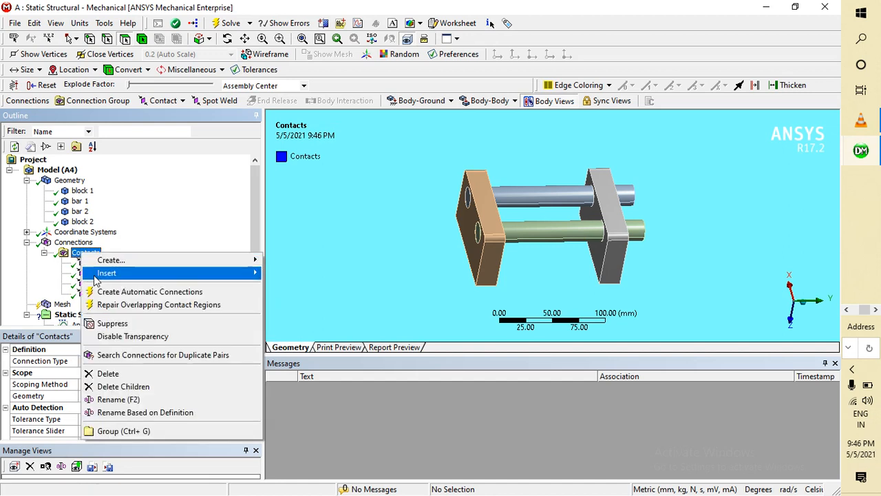
left_click(108, 373)
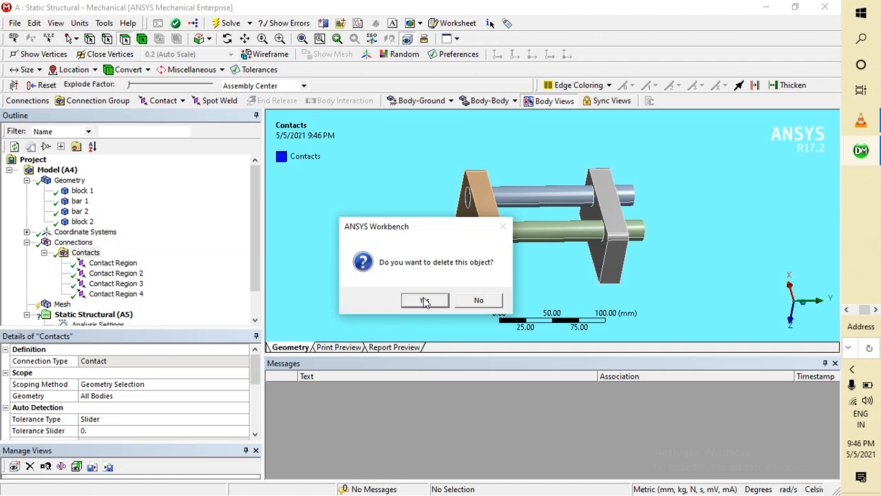
left_click(424, 300)
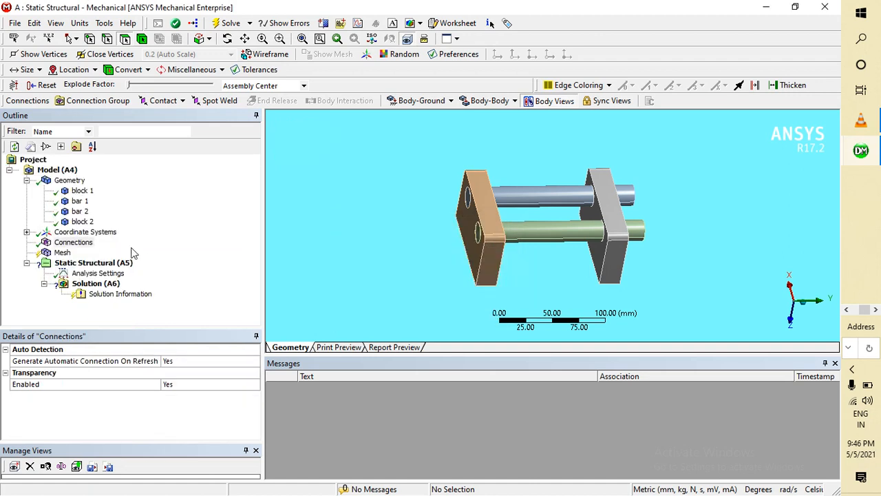
Insert a manual contact region under Connections
left_click(73, 243)
right_click(77, 242)
mouse_move(102, 250)
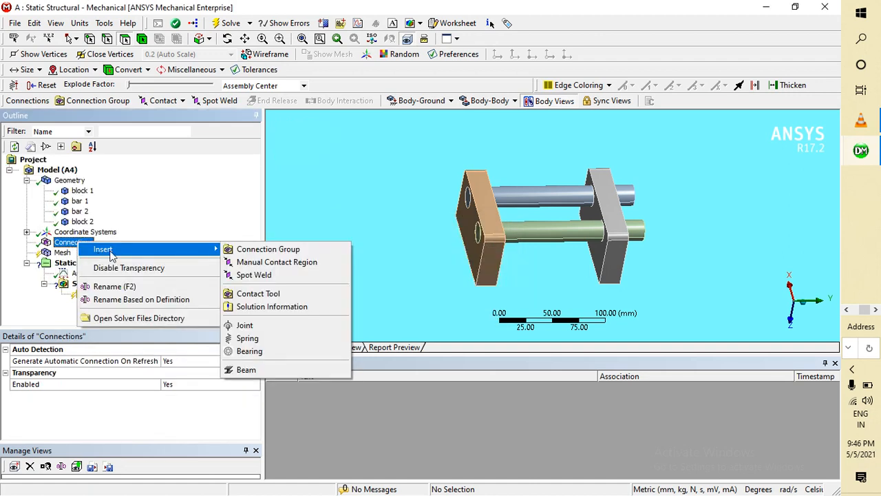
left_click(268, 263)
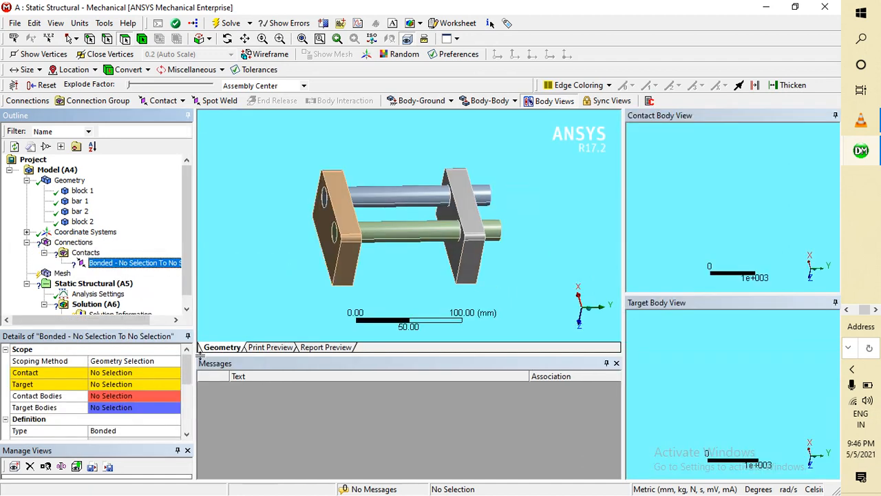
Open the manual region's contact geometry for selection and hide bar 2 to expose the block holes
left_click(115, 375)
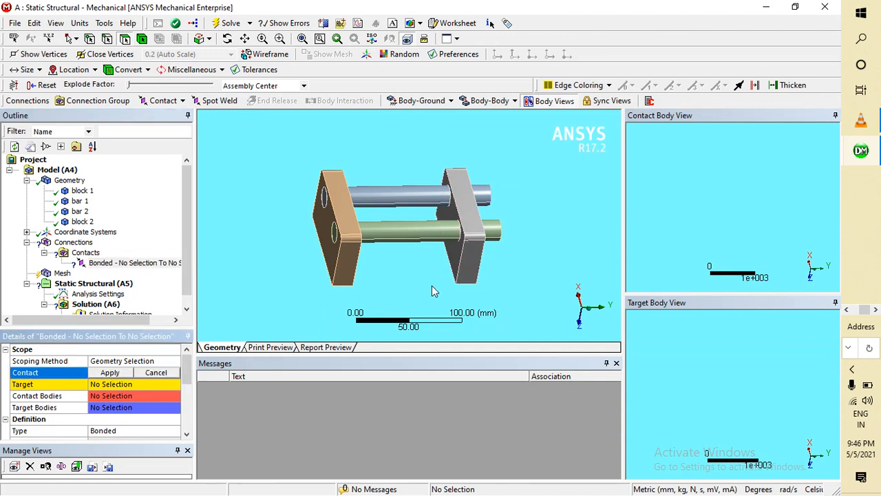
middle_click_drag(363, 249, 309, 232)
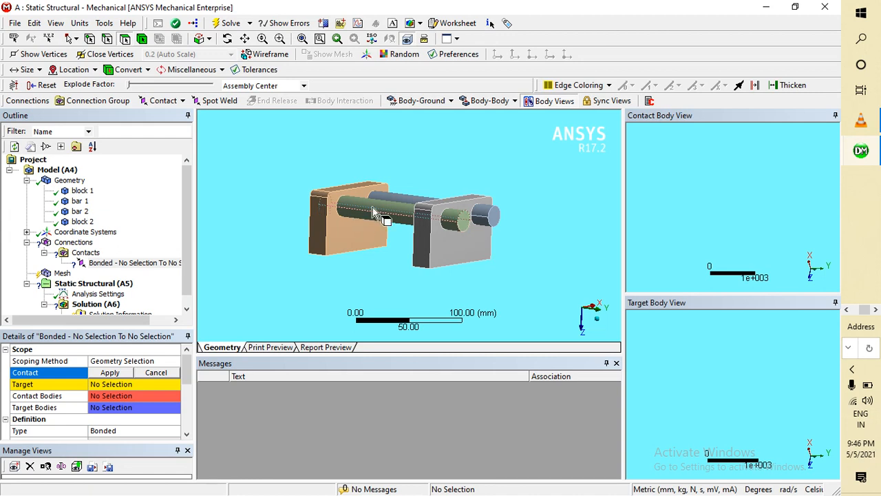
left_click(142, 38)
left_click(372, 214)
right_click(372, 214)
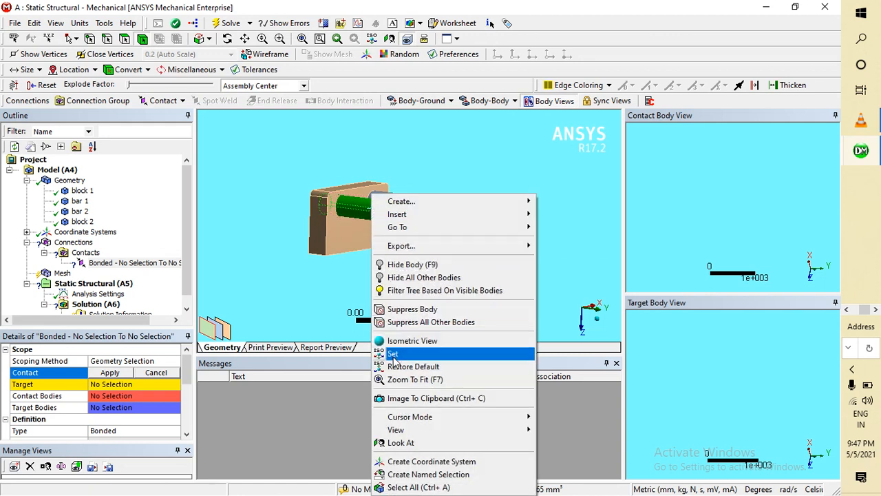
left_click(407, 266)
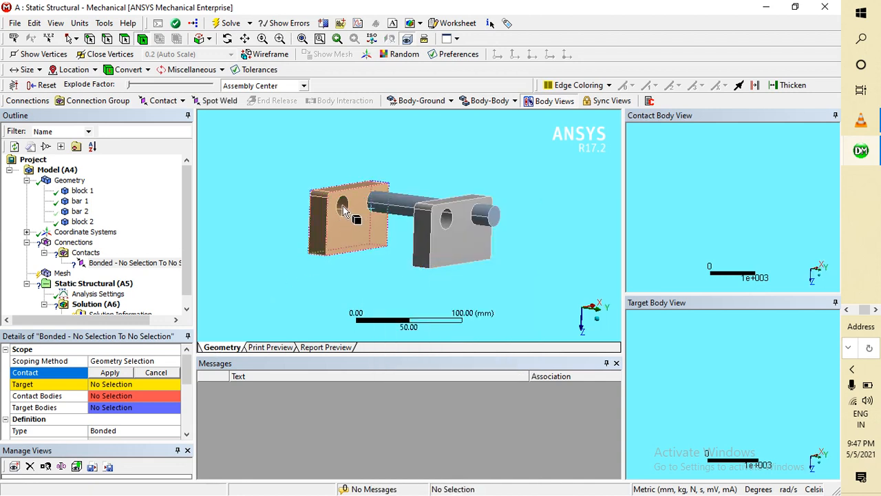
Assign both cylindrical faces of block 2's exposed hole as the contact geometry of the manual region
middle_click_drag(354, 207, 355, 227)
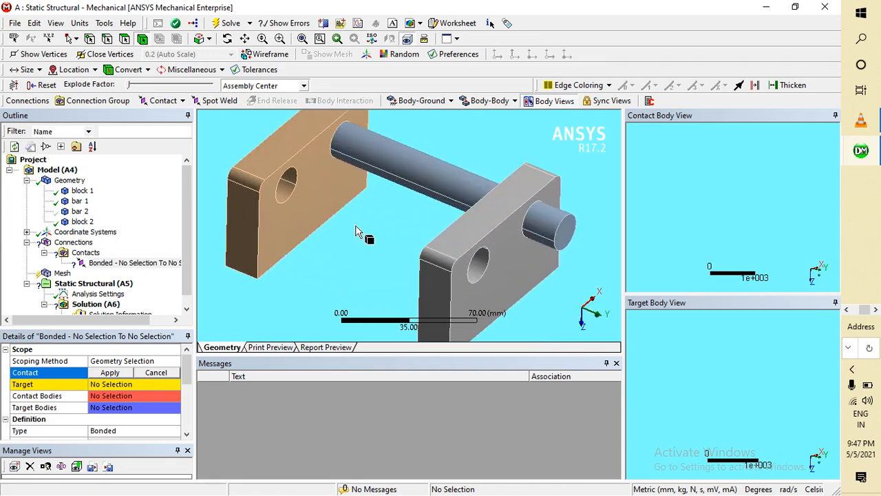
middle_click_drag(357, 232, 310, 212)
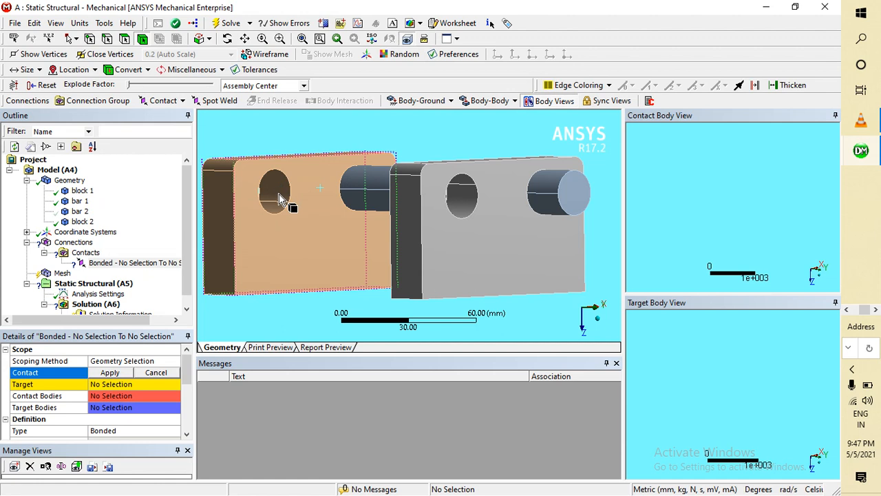
left_click(278, 198)
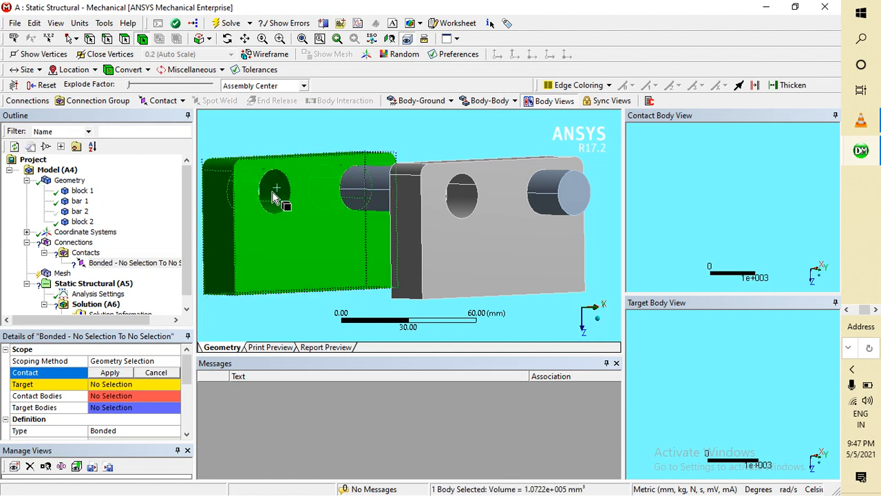
left_click(282, 320)
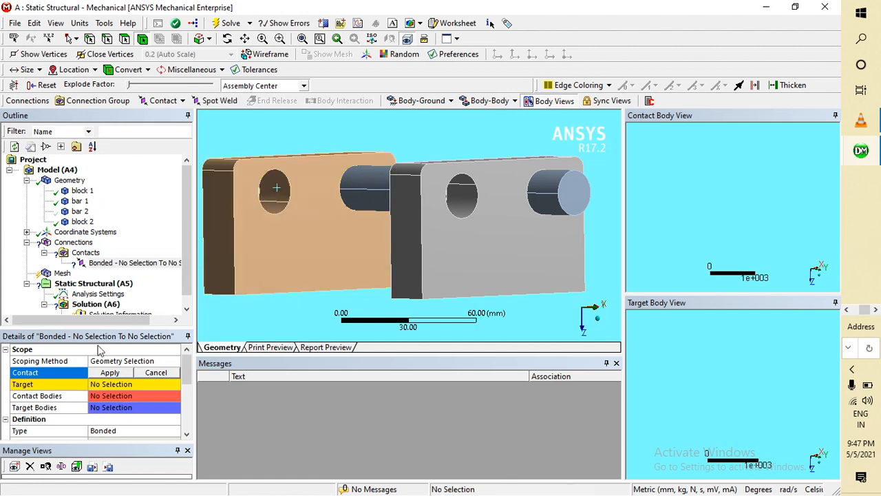
left_click(126, 39)
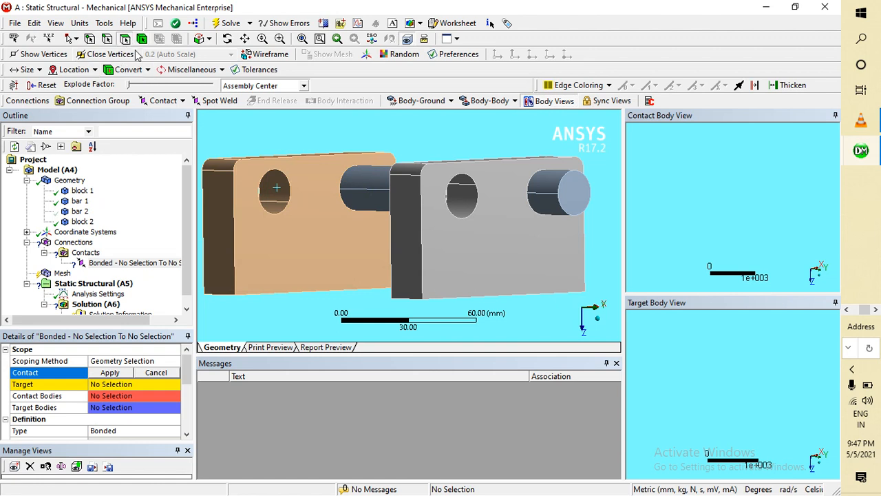
left_click(281, 189)
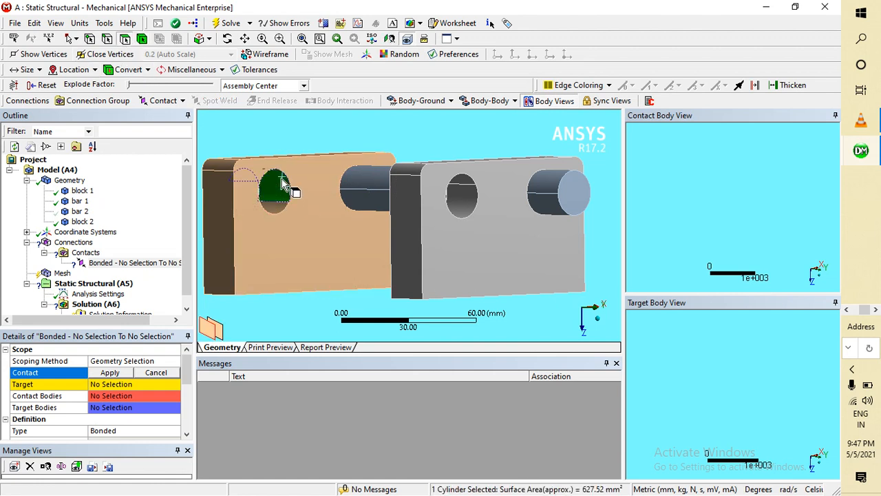
left_click(277, 206)
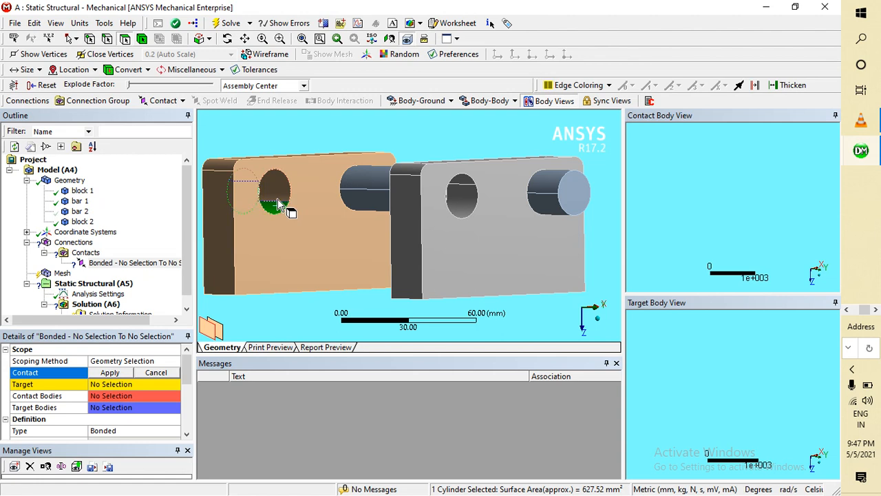
left_click(284, 194, "ctrl")
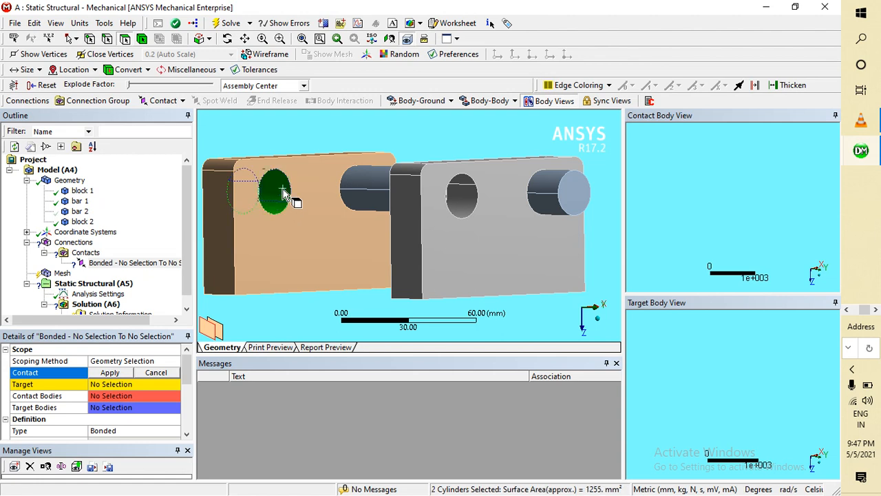
left_click(111, 372)
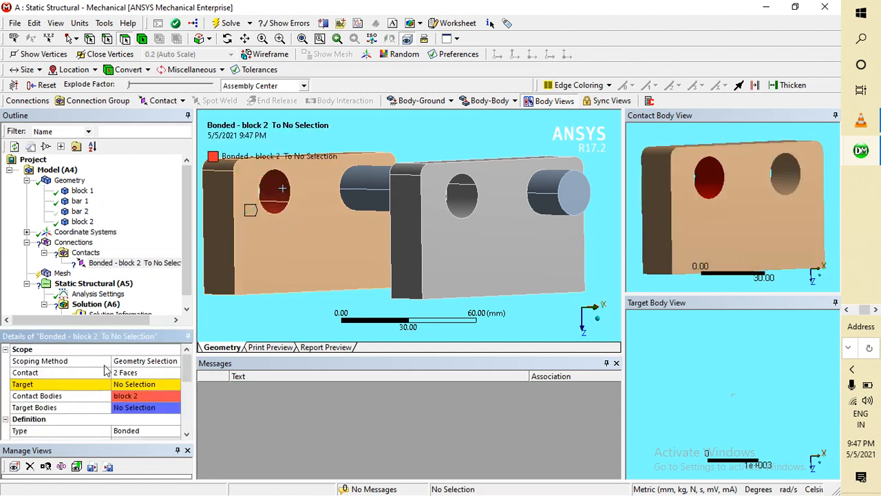
Show all bodies and assign the bar 2 body as the target of the block 2 contact region
right_click(294, 215)
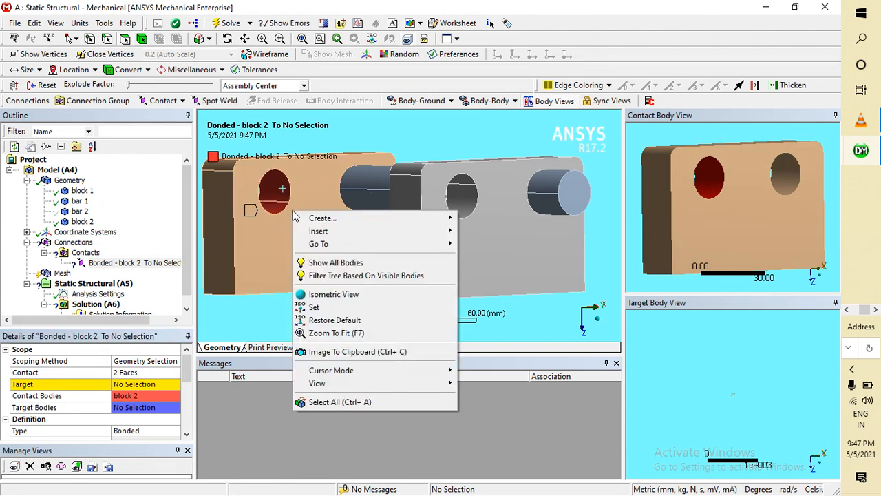
left_click(336, 263)
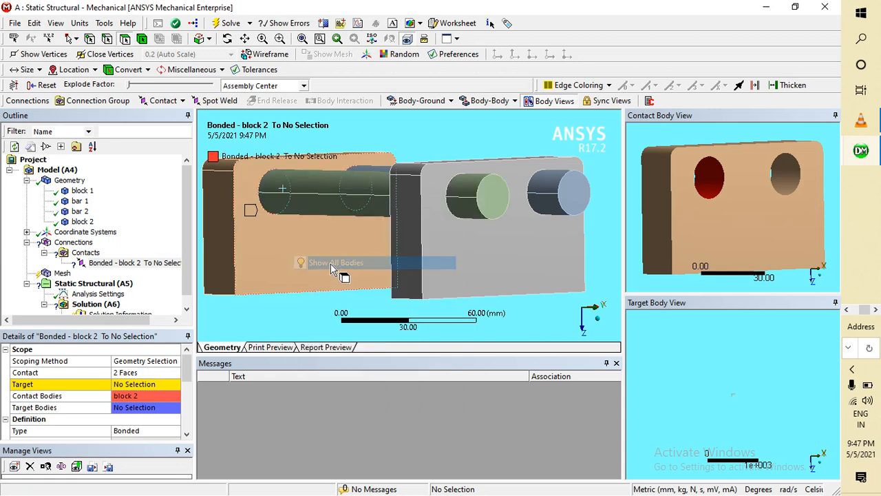
left_click(325, 185)
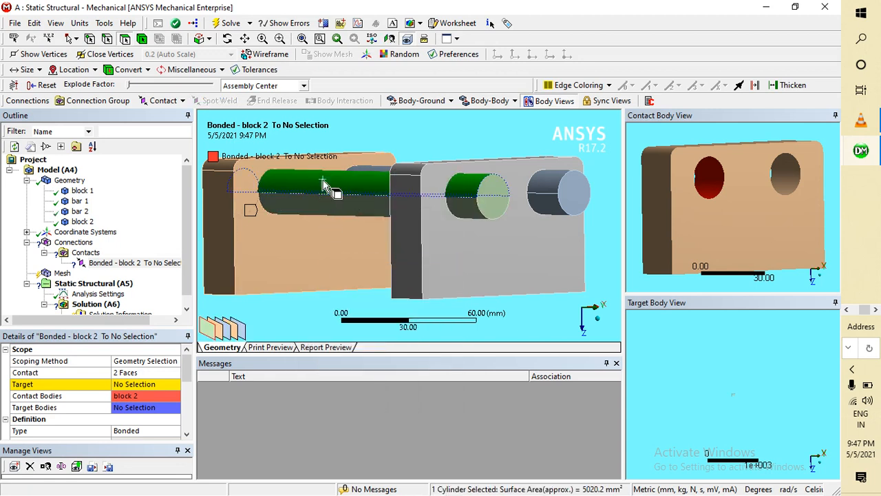
left_click(142, 38)
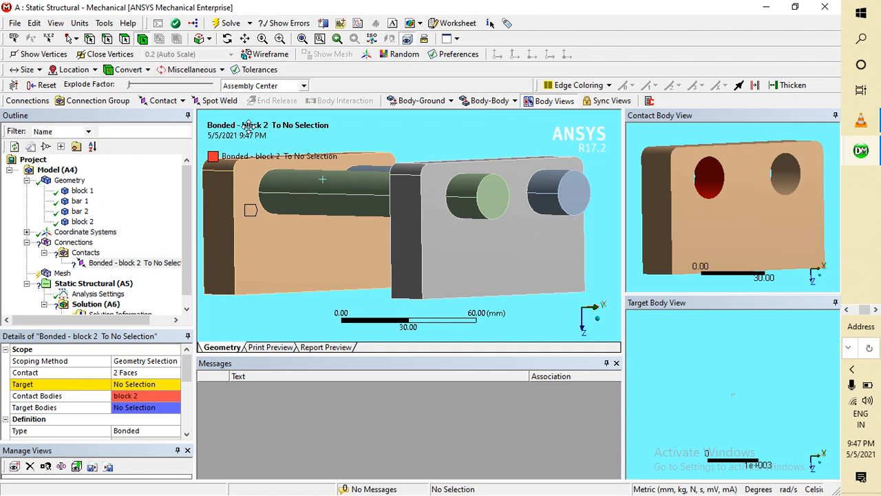
left_click(328, 194)
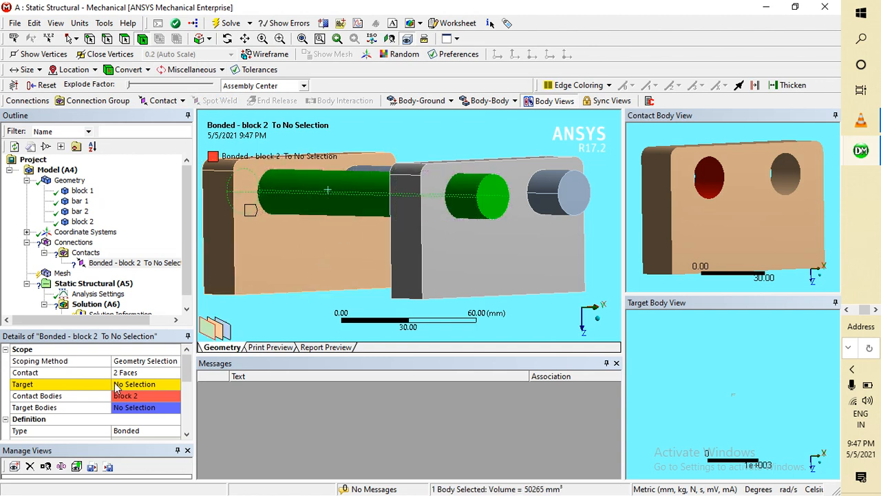
left_click(119, 384)
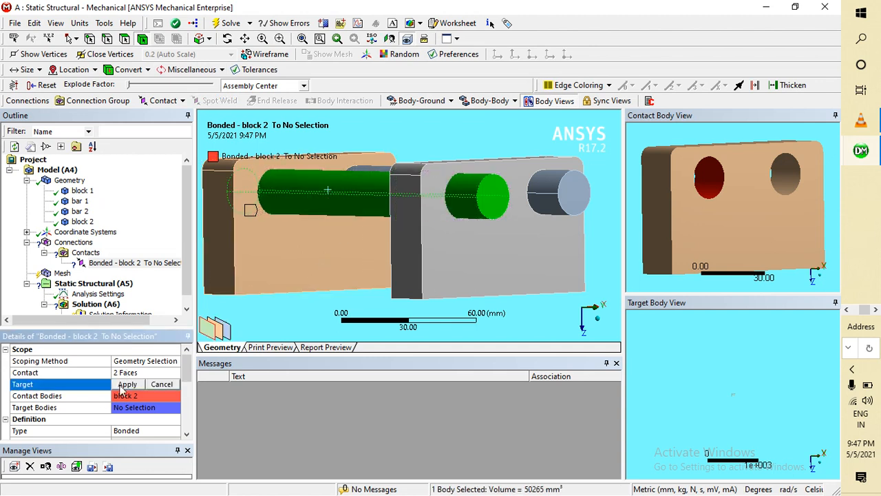
left_click(122, 387)
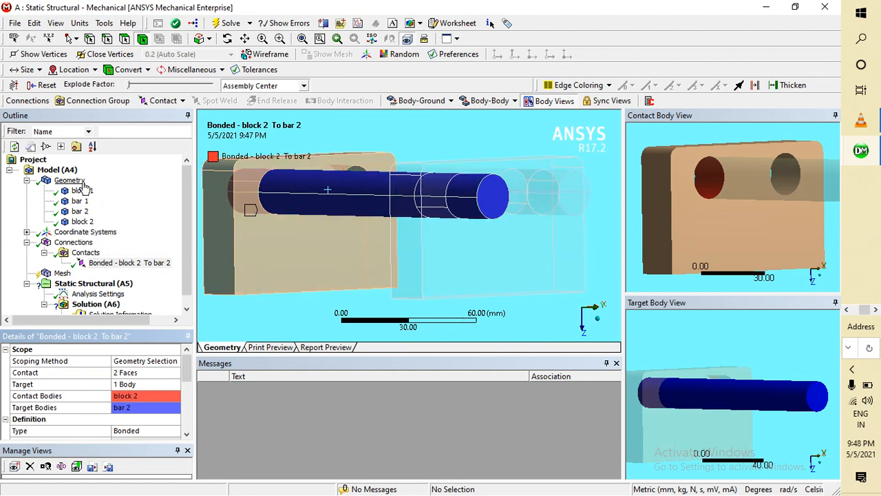
Insert a second manual contact region in the Contacts group
left_click(86, 254)
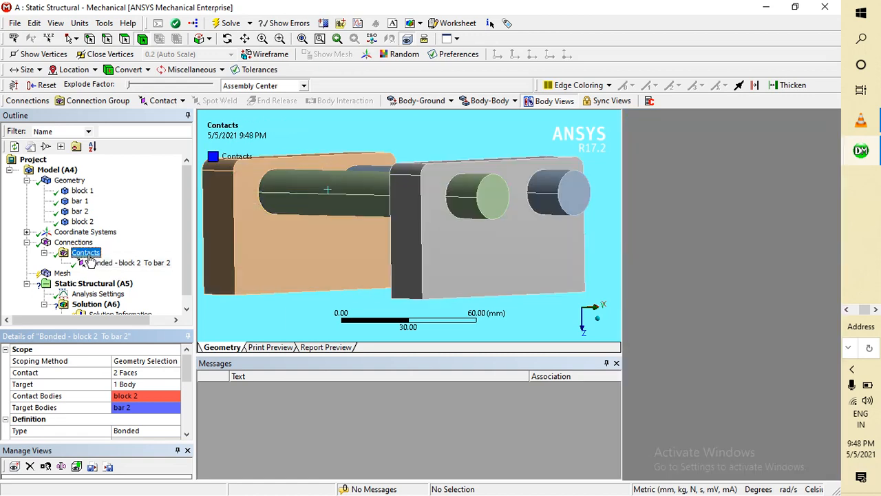
right_click(90, 255)
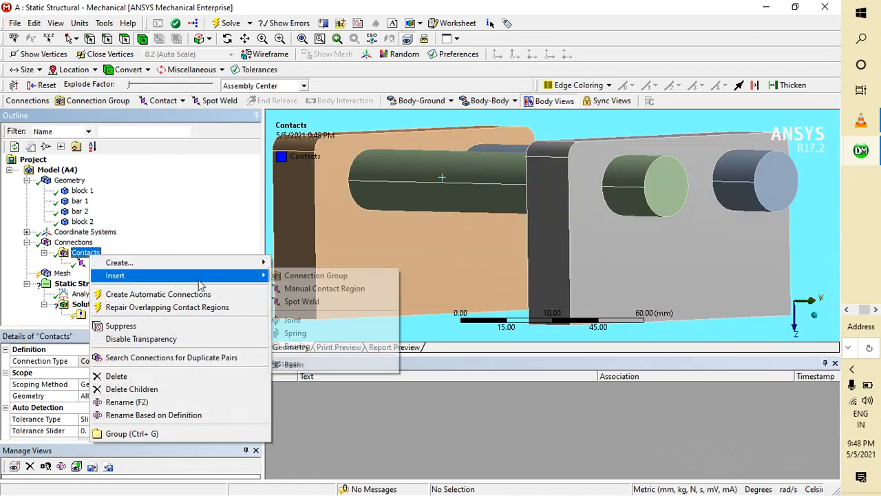
mouse_move(251, 276)
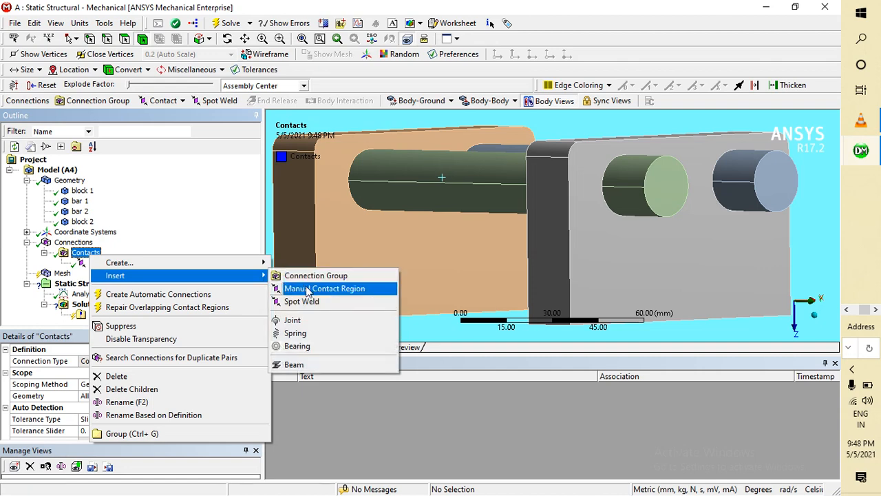
left_click(308, 288)
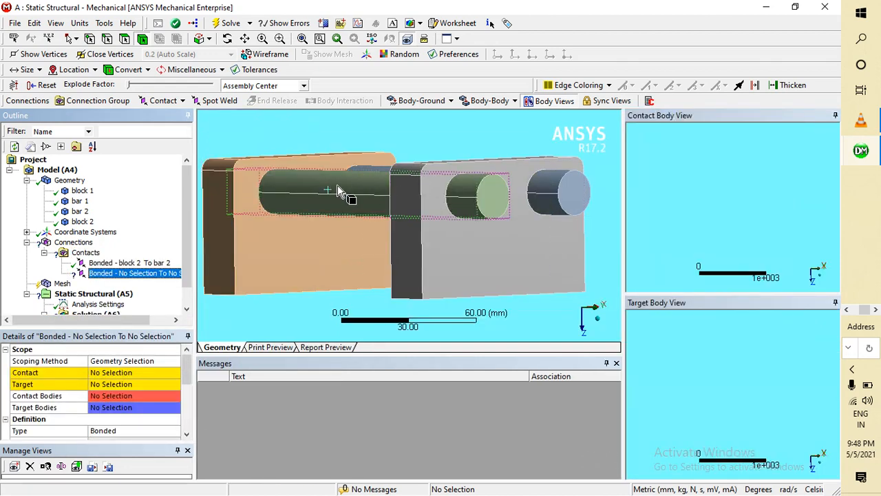
Hide bar 2 and assign both cylindrical faces of block 1's exposed hole as the new region's contact
left_click(337, 186)
right_click(338, 187)
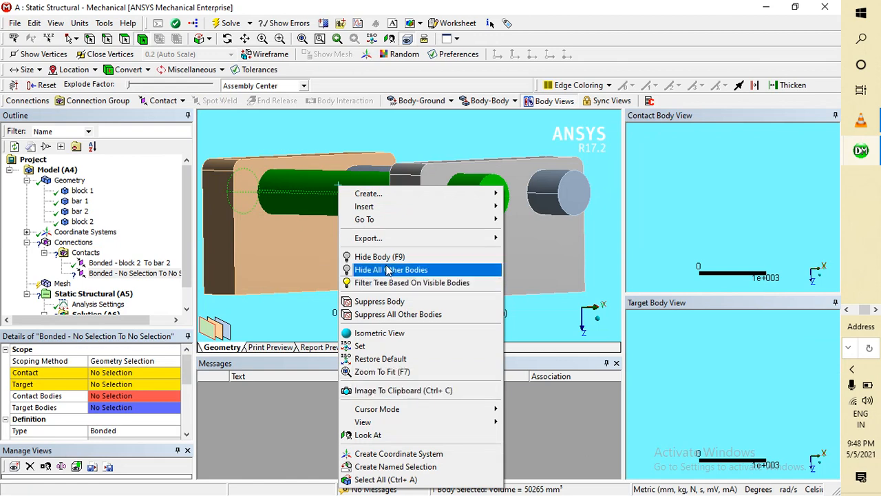
left_click(387, 256)
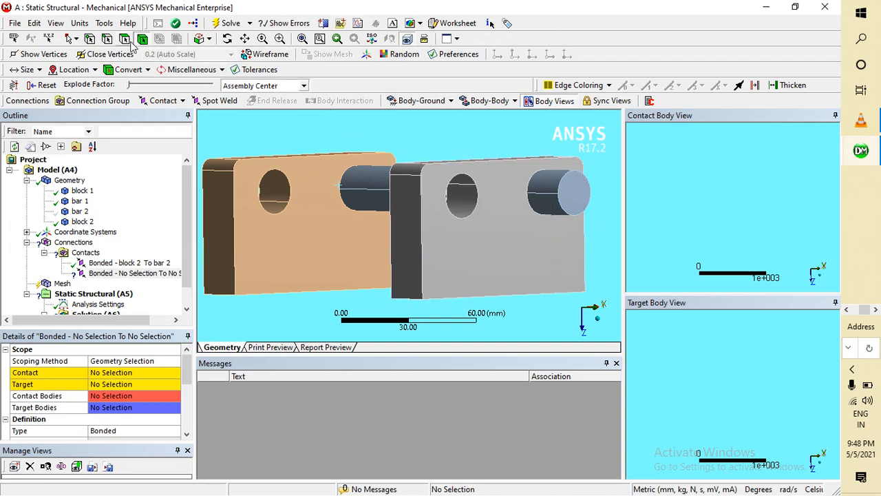
left_click(469, 200)
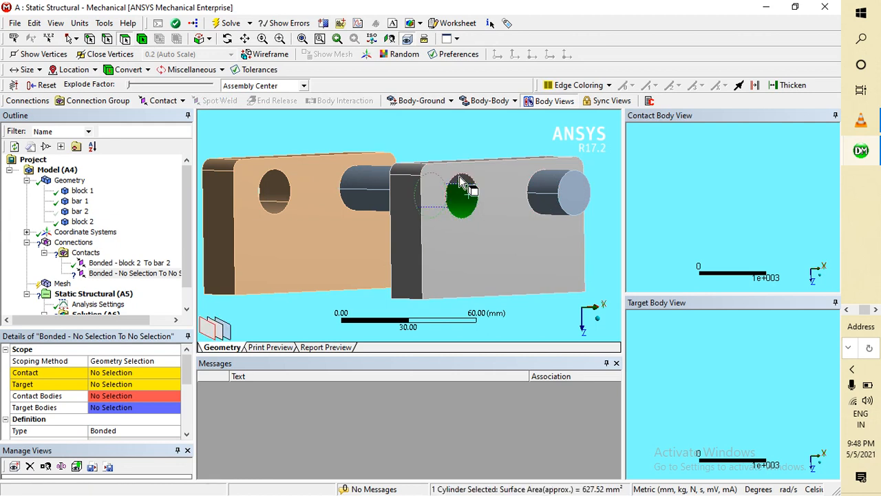
left_click(459, 181, "ctrl")
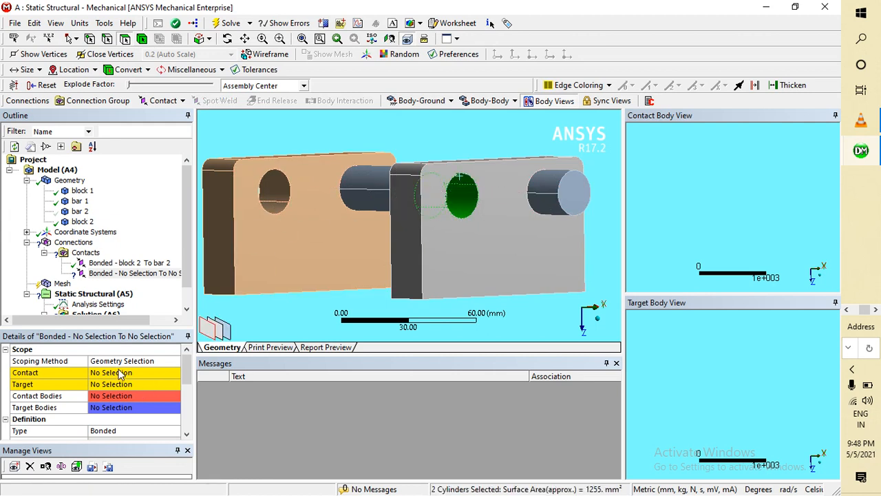
left_click(121, 372)
left_click(107, 373)
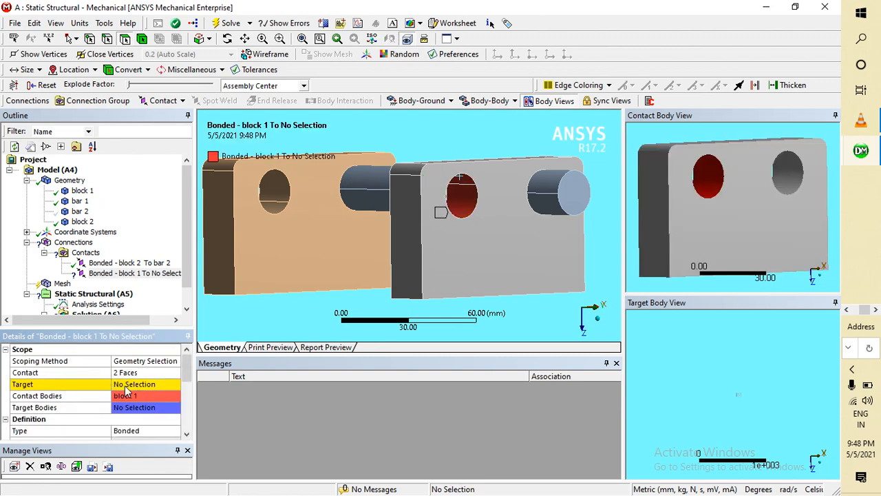
Show all bodies and assign the bar 2 body as the target of the block 1 contact region
left_click(124, 384)
right_click(316, 220)
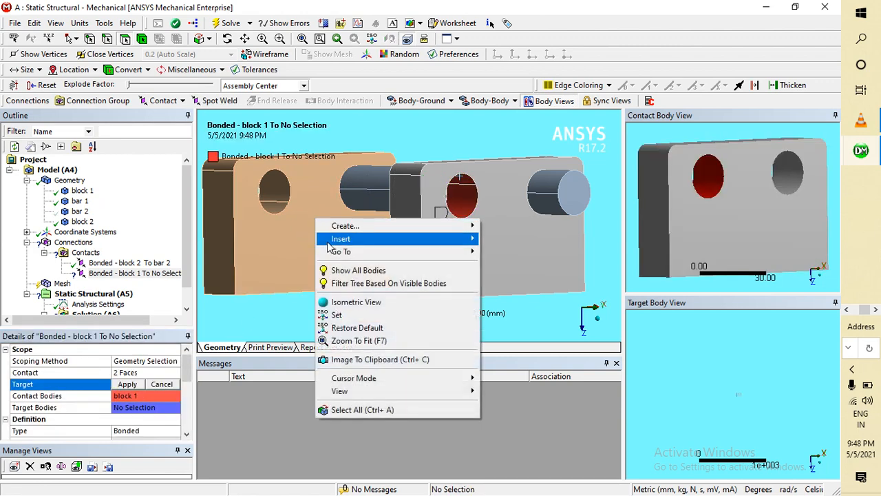
left_click(347, 270)
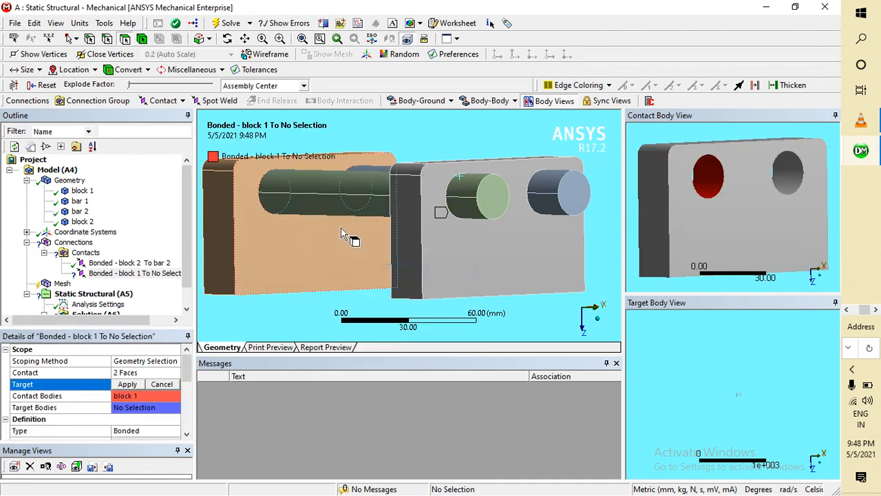
left_click(142, 38)
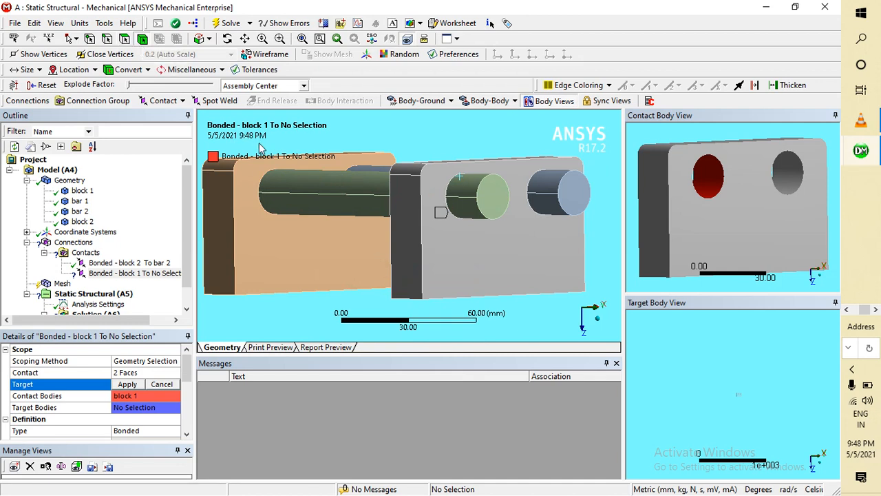
left_click(296, 182)
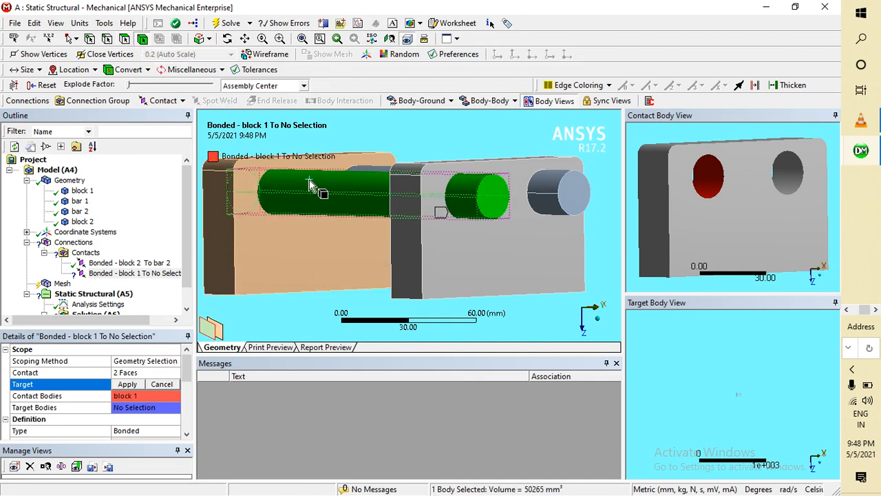
left_click(128, 384)
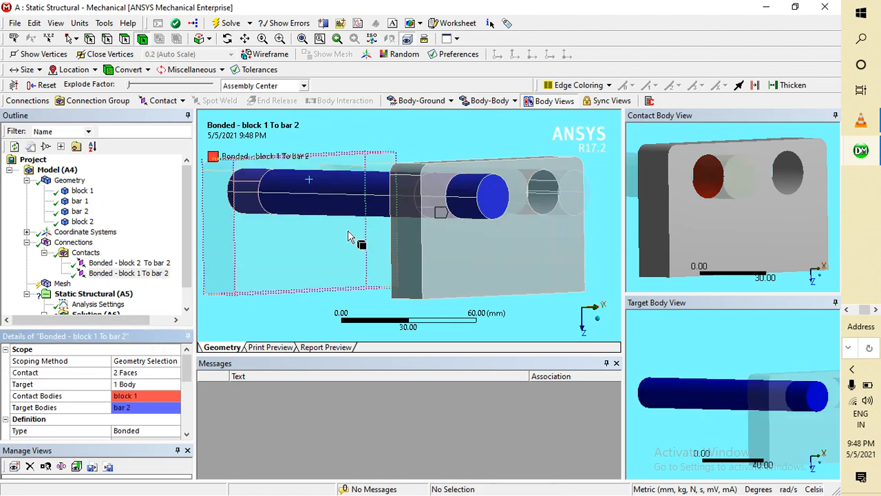
Insert a third manual contact region in the Contacts group
middle_click_drag(527, 277, 414, 284)
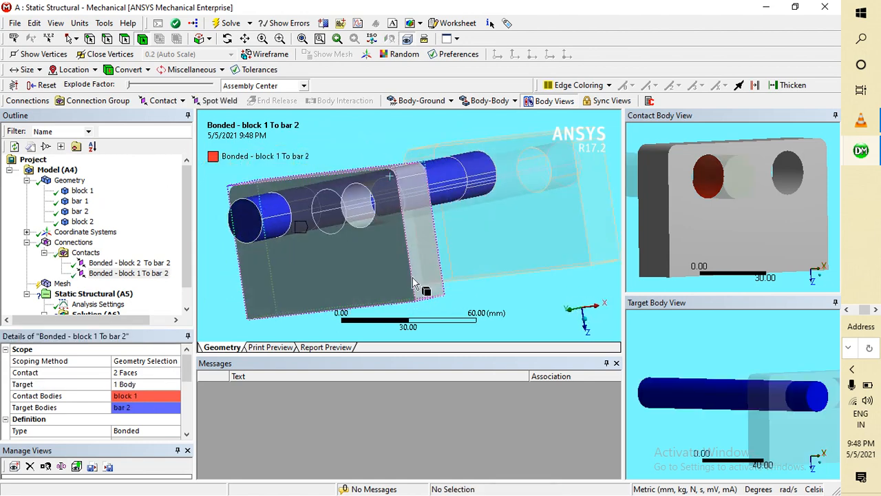
middle_click_drag(352, 287, 452, 271)
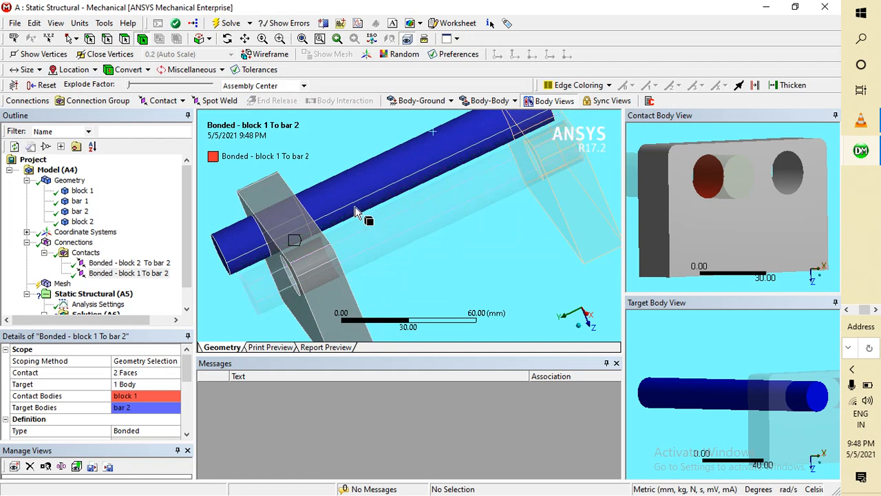
middle_click_drag(392, 282, 336, 303)
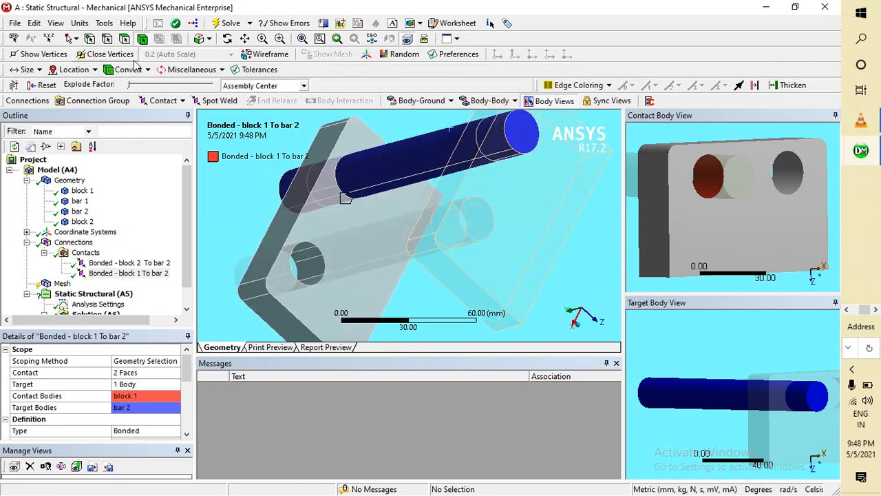
left_click(99, 252)
right_click(99, 252)
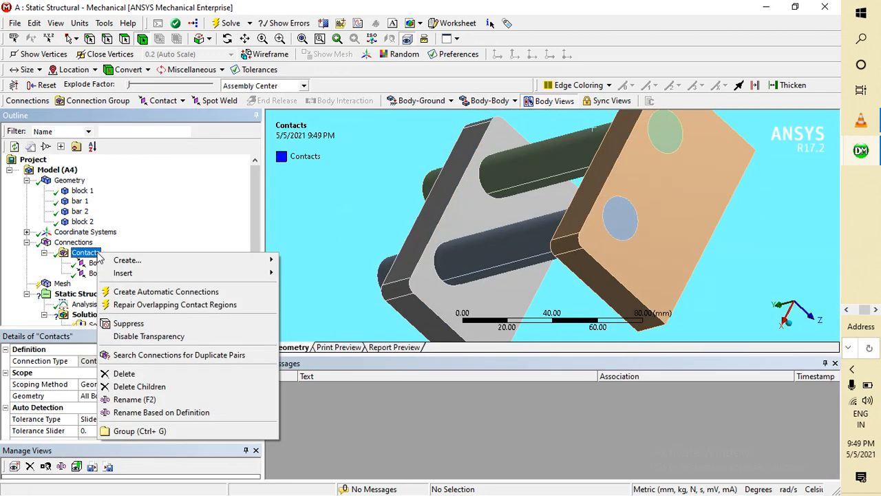
mouse_move(153, 276)
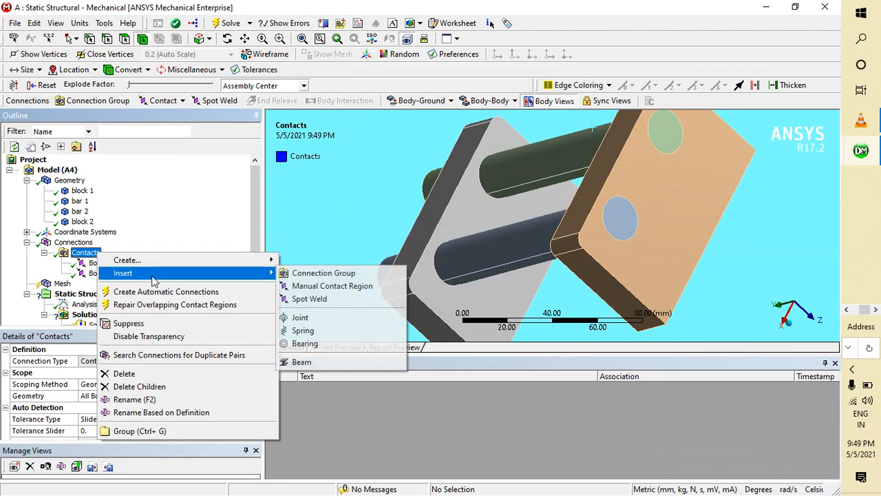
left_click(286, 287)
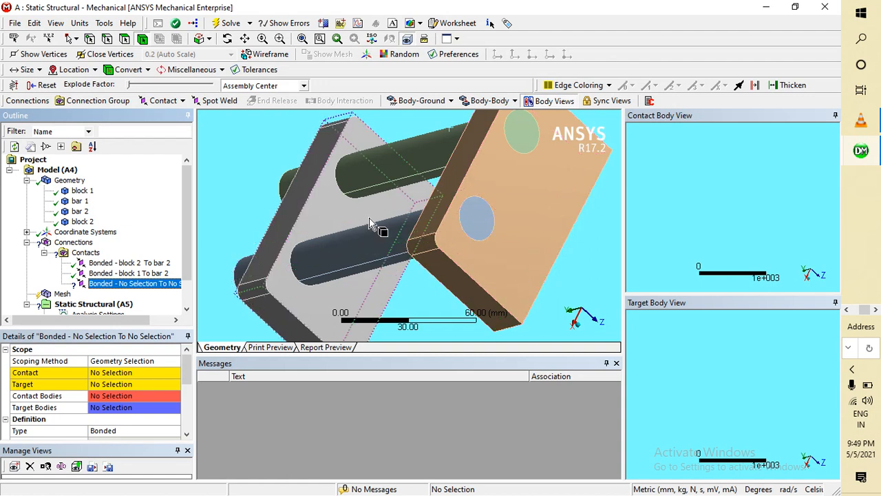
Hide bar 1 and assign both cylindrical faces of block 1's exposed hole as the third region's contact
right_click(349, 247)
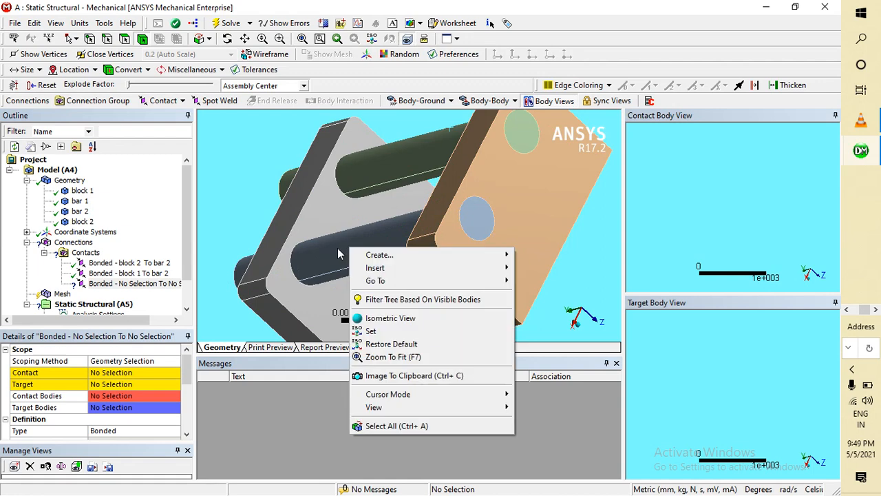
left_click(334, 250)
right_click(331, 249)
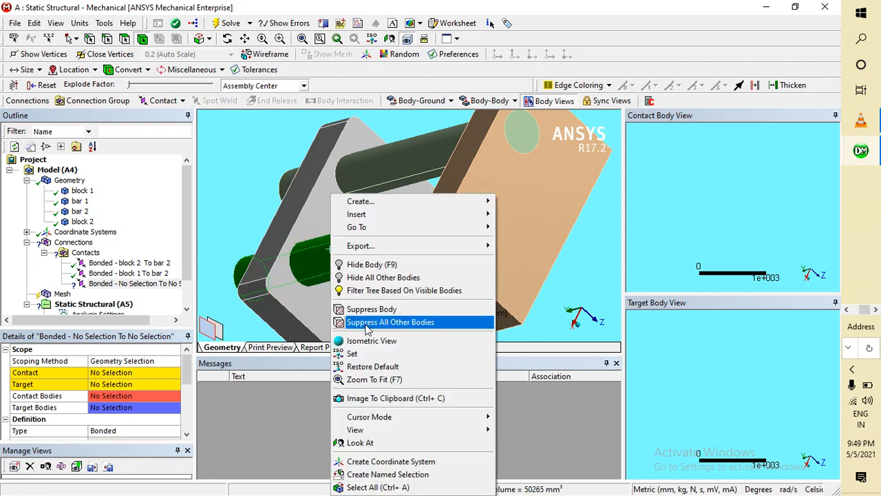
left_click(360, 268)
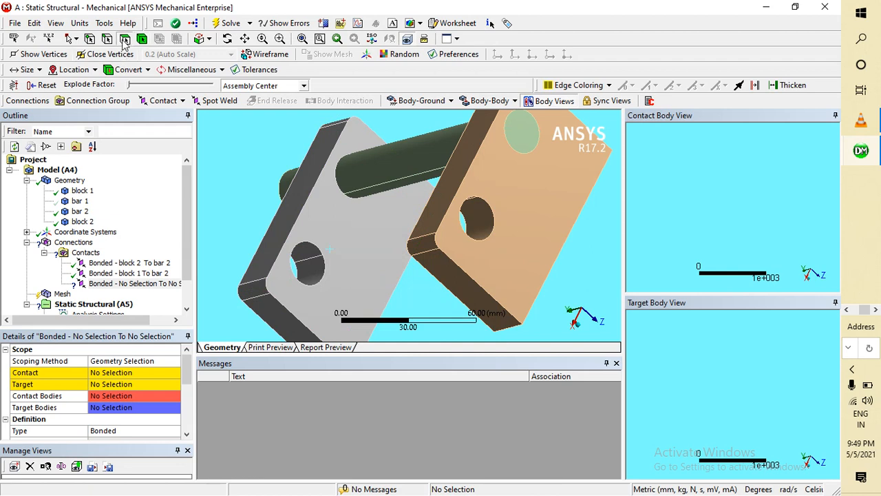
left_click(315, 267)
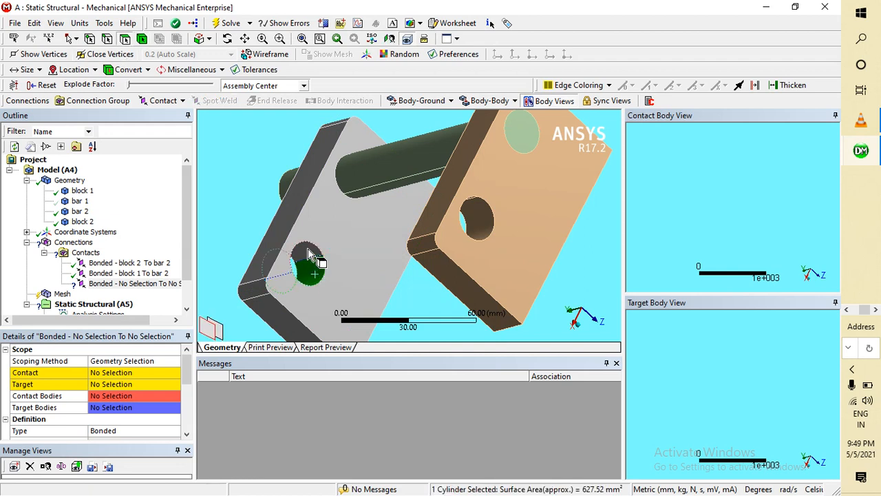
left_click(309, 253, "ctrl")
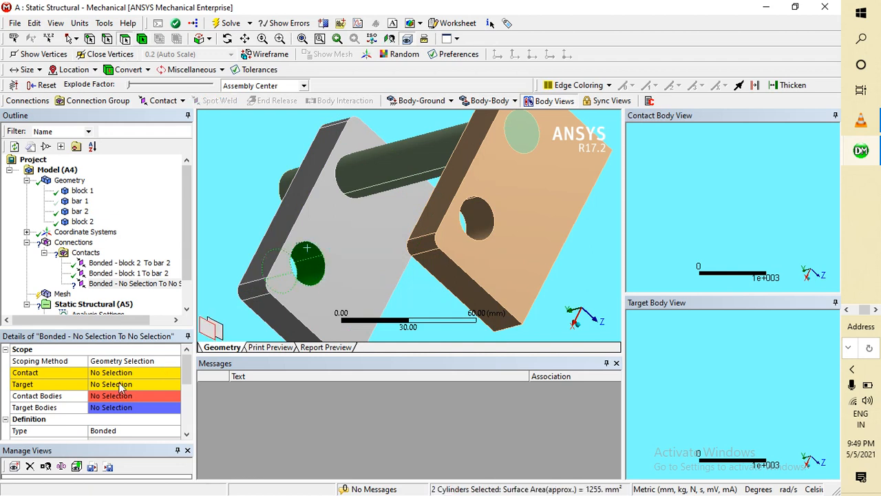
left_click(128, 373)
left_click(102, 374)
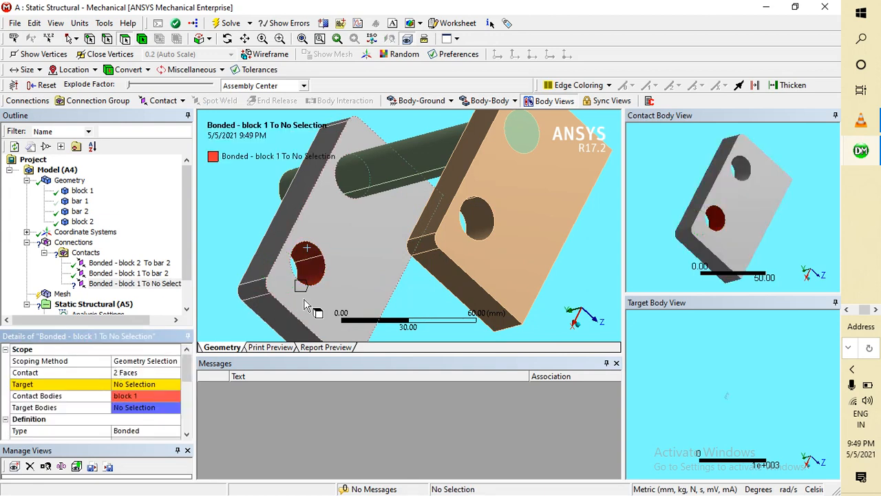
Show all bodies and assign the bar 1 body as the target of the new block 1 contact region
right_click(328, 264)
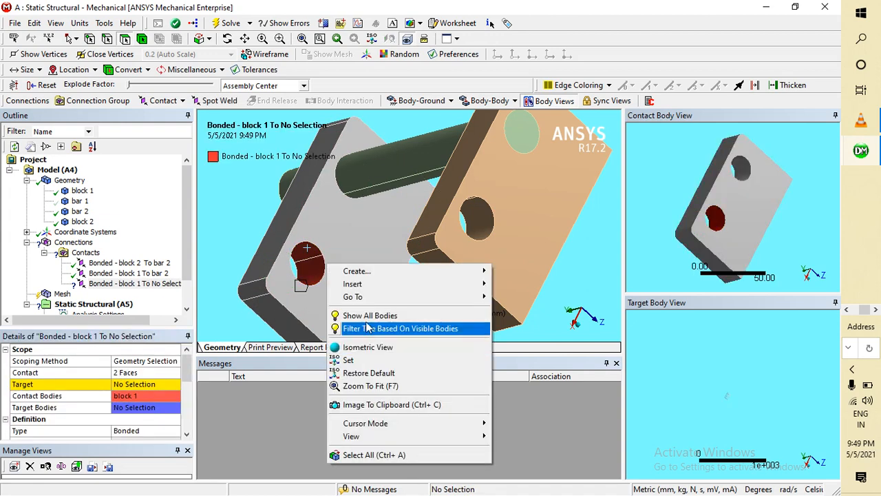
left_click(370, 315)
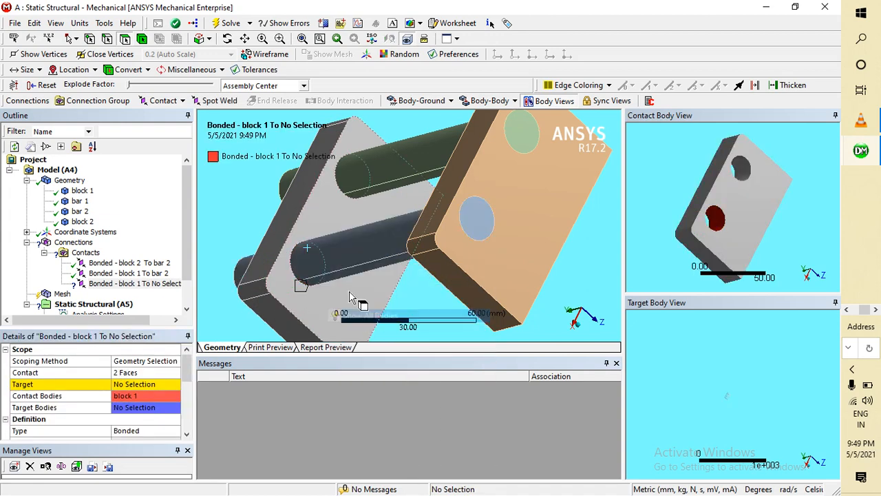
left_click(143, 39)
left_click(350, 255)
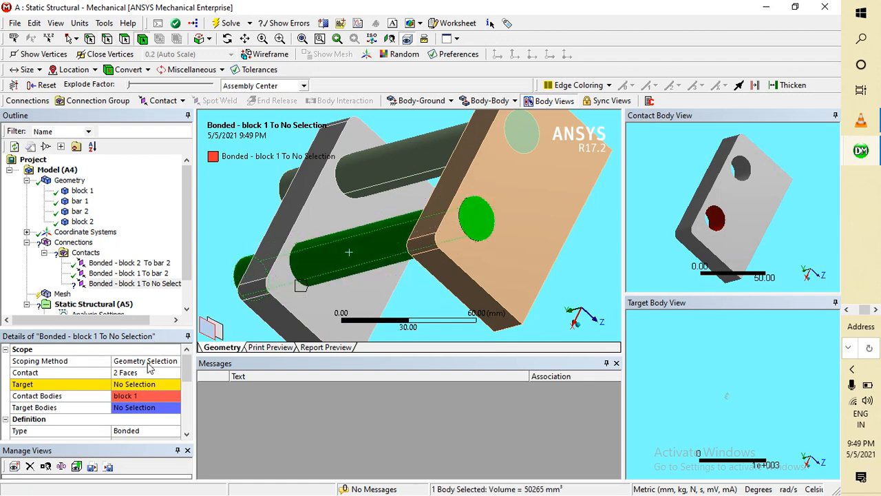
left_click(145, 384)
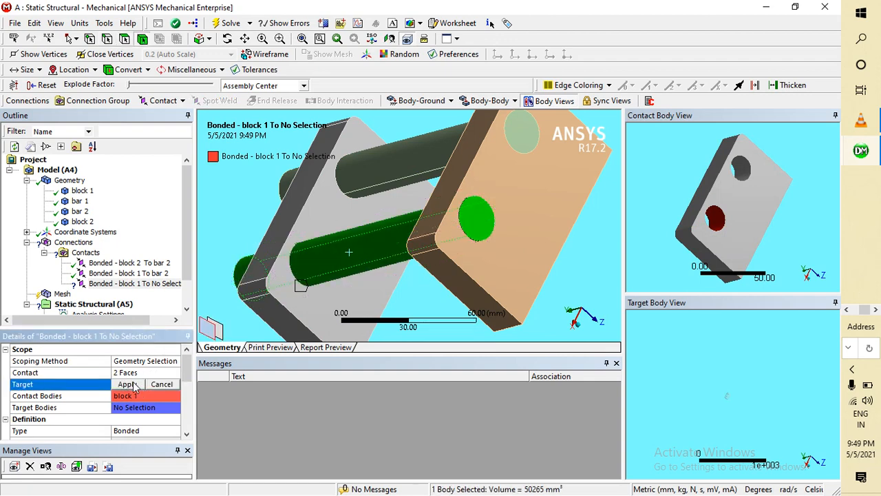
left_click(133, 385)
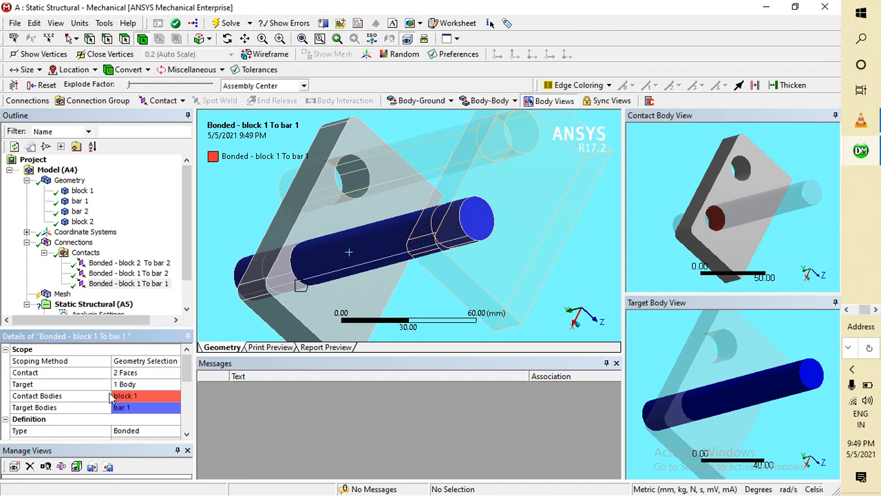
Insert a fourth manual contact region in the Contacts group
left_click(86, 252)
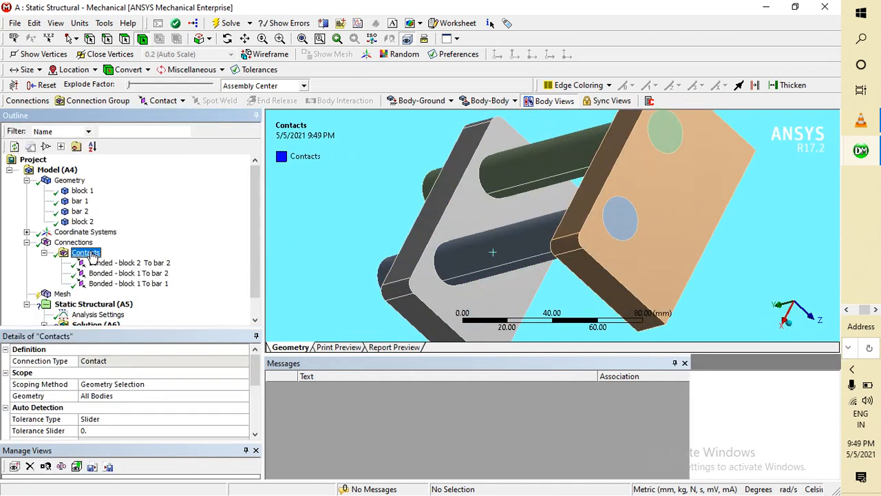
right_click(89, 254)
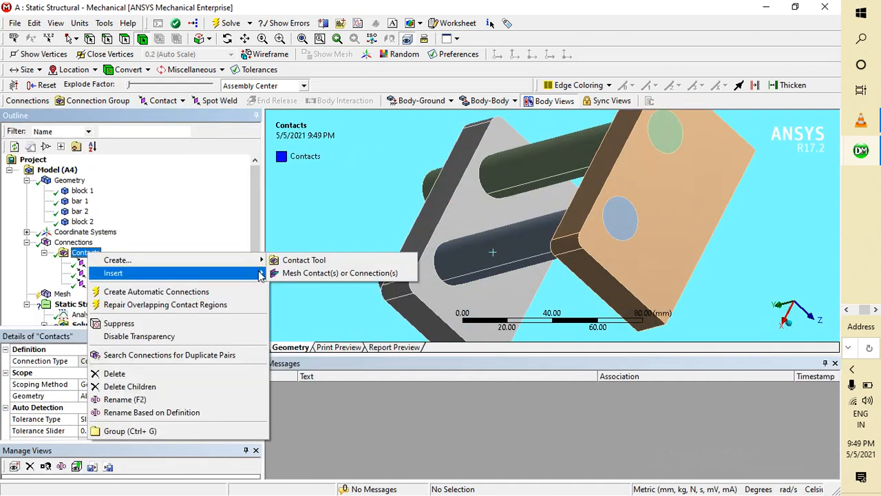
mouse_move(260, 273)
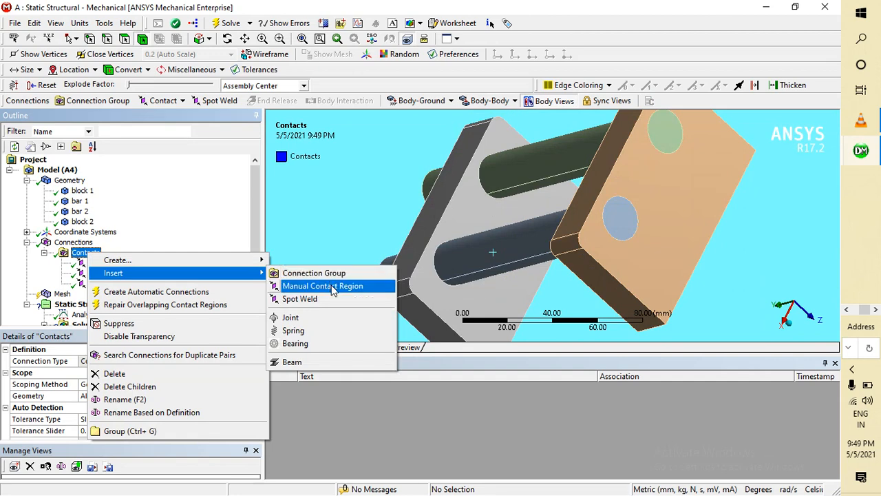
left_click(323, 285)
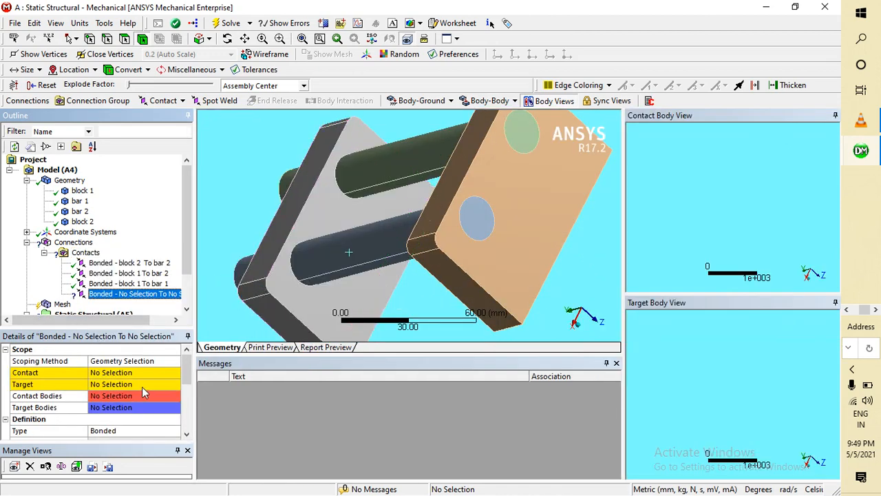
Hide the bar 1 body to expose the holes it passes through in both blocks
left_click(319, 281)
right_click(319, 281)
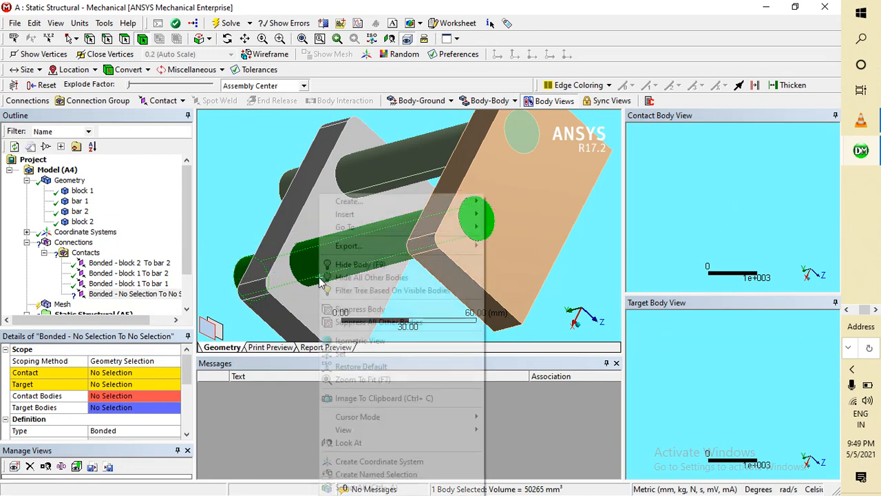
left_click(334, 264)
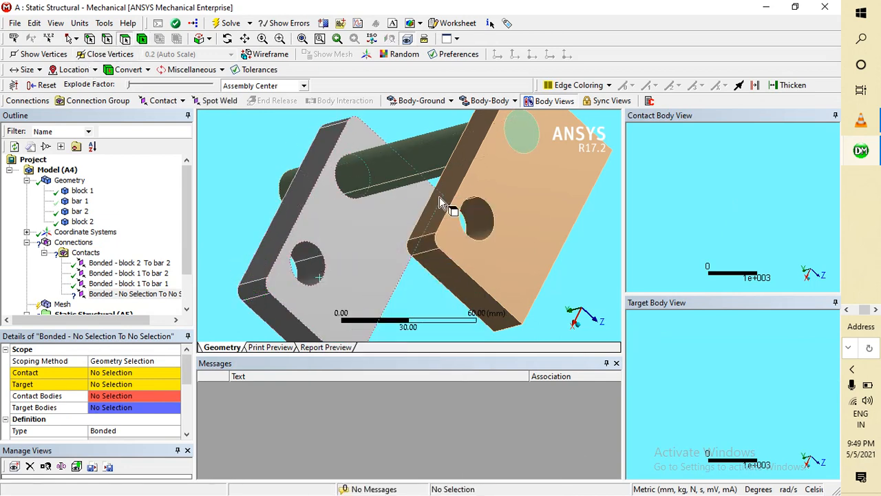
left_click(486, 209)
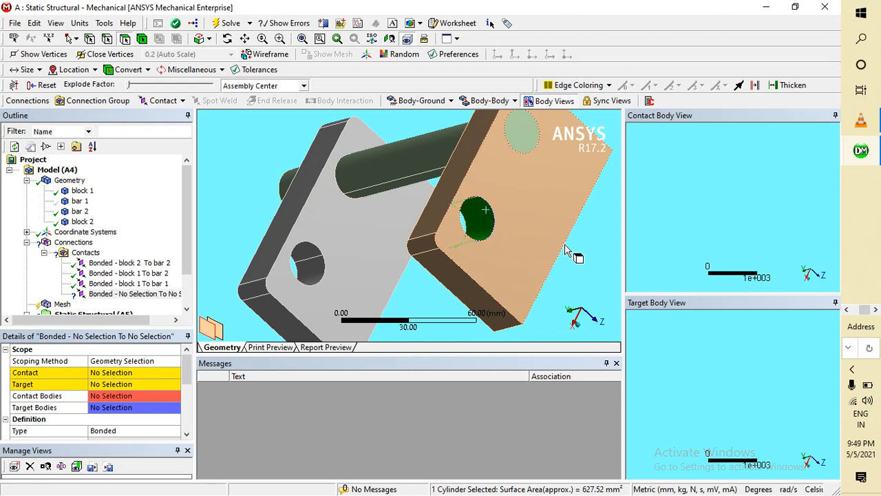
middle_click_drag(576, 243, 442, 154)
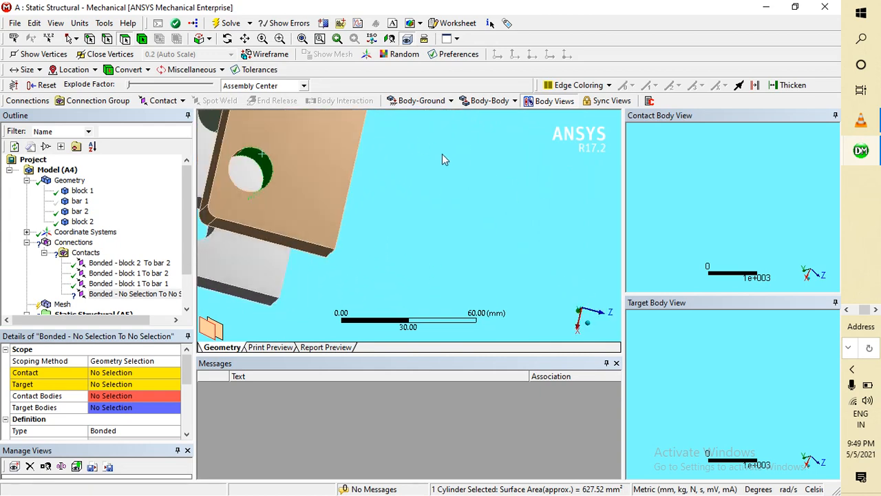
middle_click_drag(501, 184, 405, 201)
scroll(388, 202, "up", 1)
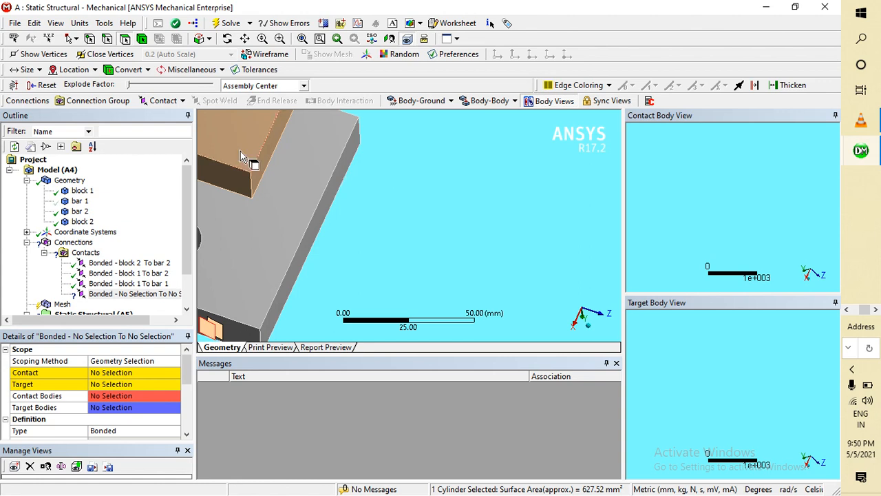
middle_click_drag(308, 183, 349, 201)
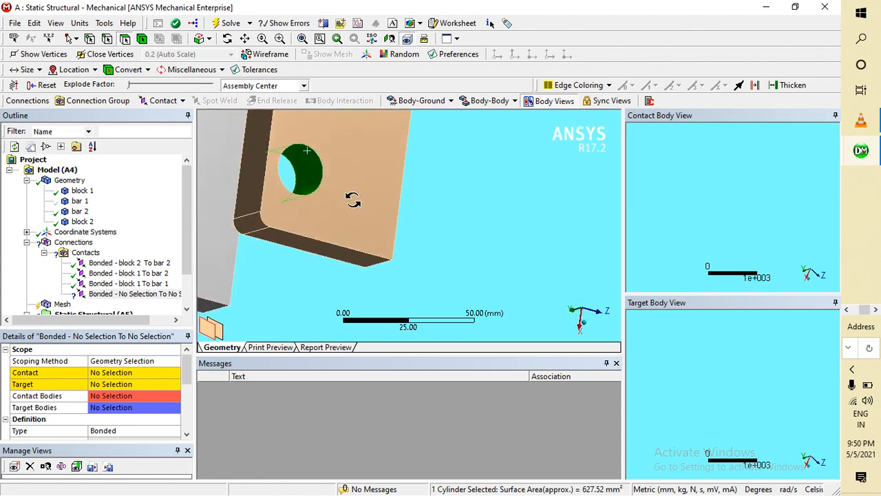
left_click(350, 200)
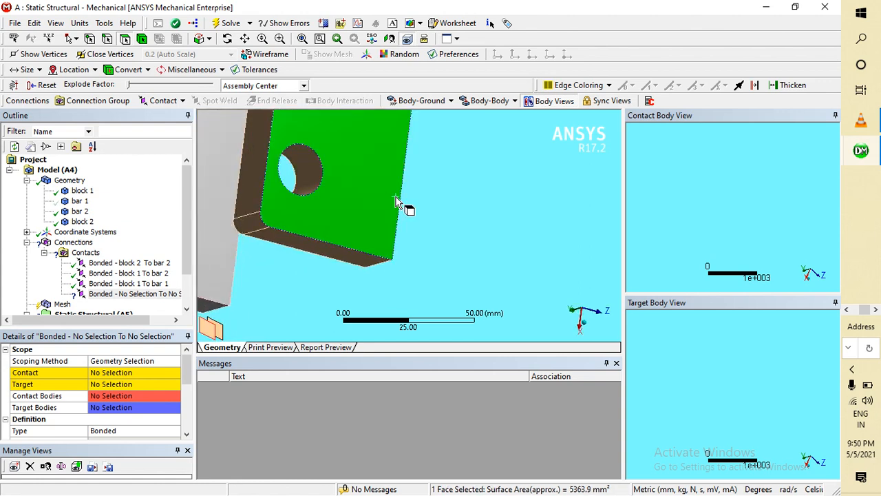
left_click(416, 210)
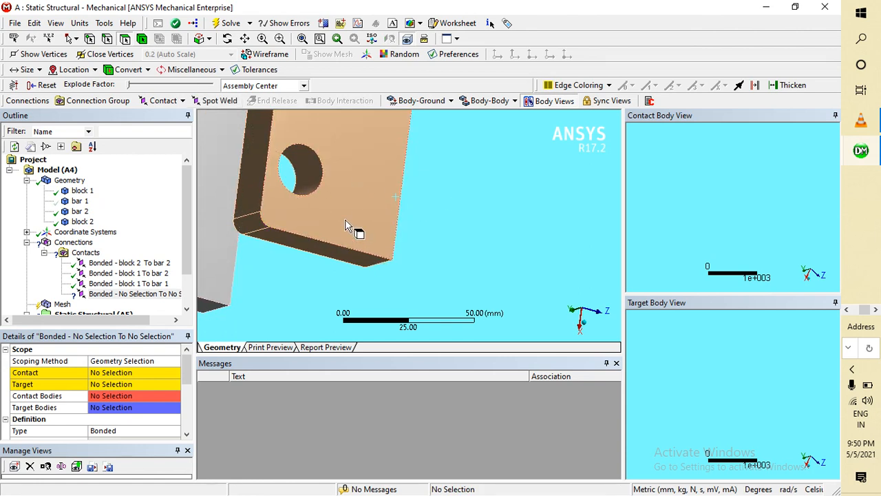
Assign both cylindrical faces of block 2's exposed hole as the contact of the fourth contact region
scroll(343, 217, "down", 2)
scroll(344, 217, "down", 2)
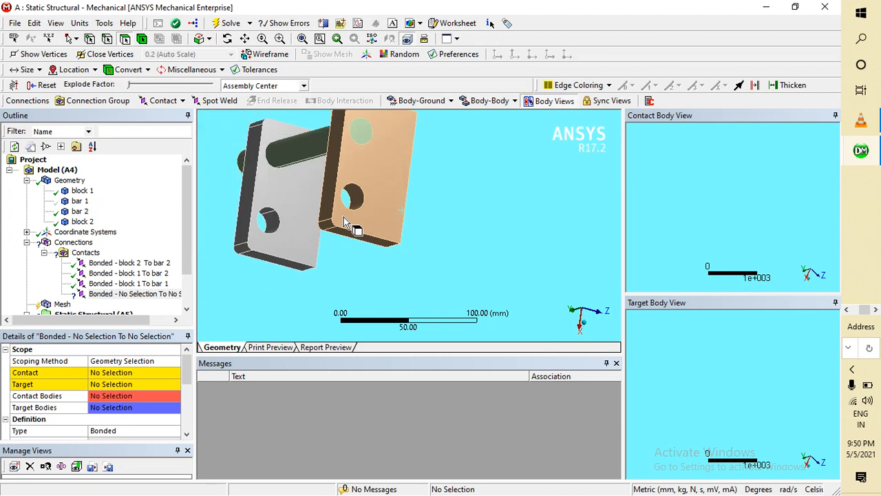
scroll(365, 204, "up", 2)
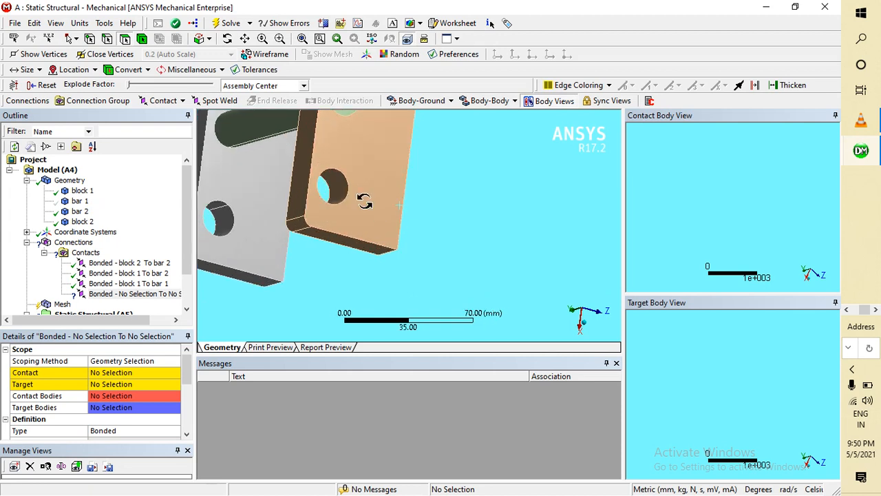
middle_click_drag(365, 200, 482, 227)
middle_click_drag(541, 249, 509, 220)
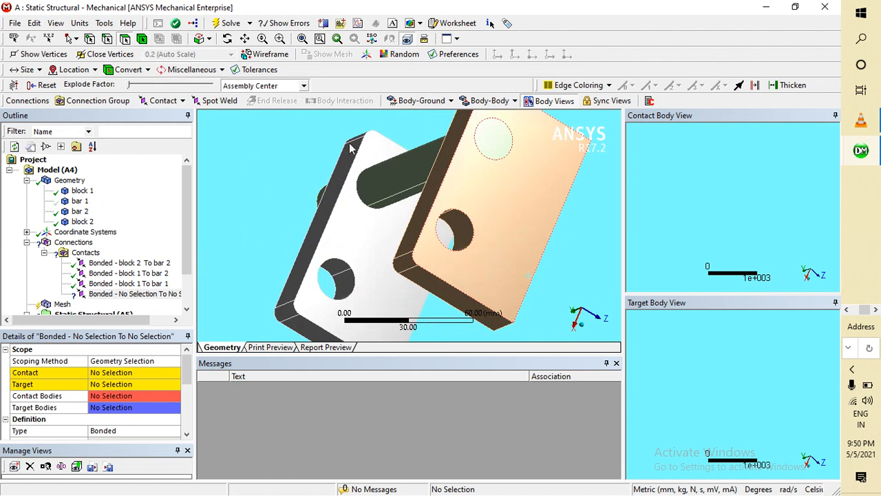
left_click(464, 236)
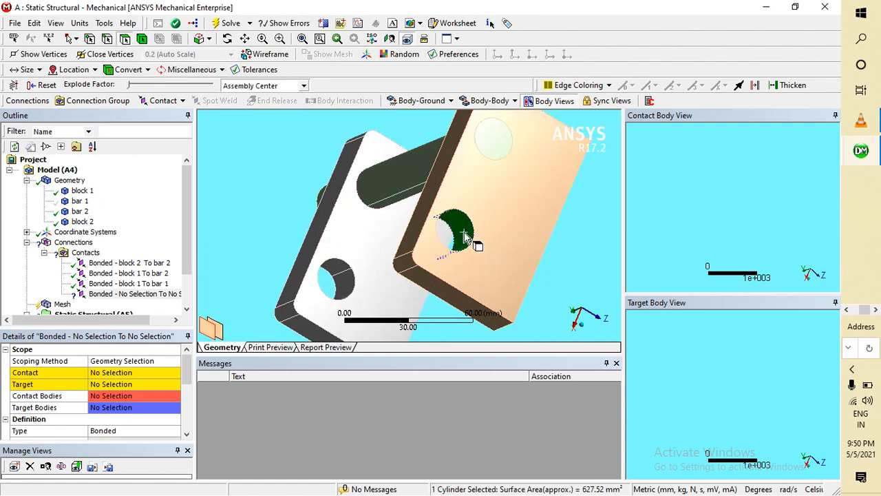
middle_click_drag(540, 229, 516, 222)
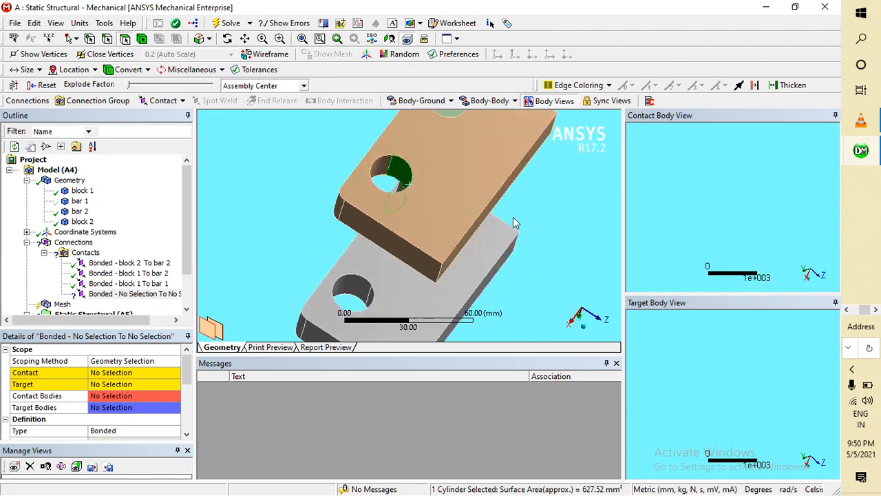
left_click(377, 171, "ctrl")
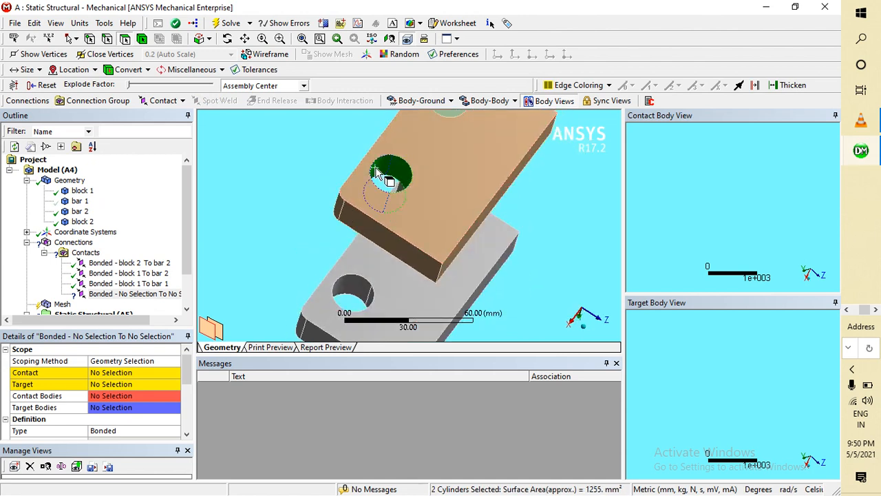
left_click(109, 373)
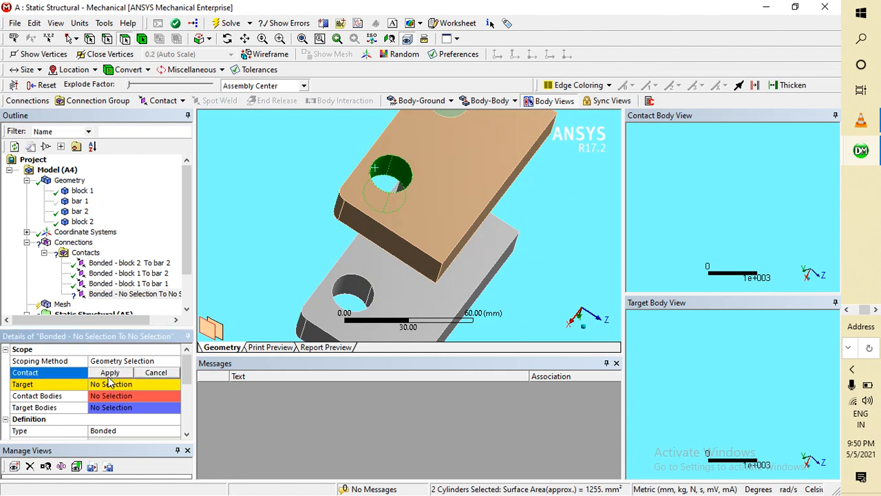
left_click(109, 375)
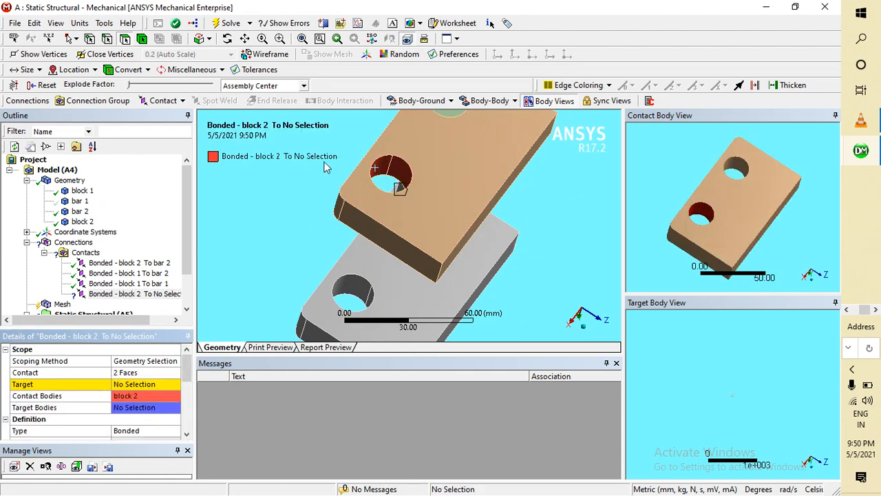
Show all bodies and assign the bar 1 body as the target of the block 2 contact region
middle_click_drag(353, 159, 432, 322, "ctrl")
right_click(431, 322)
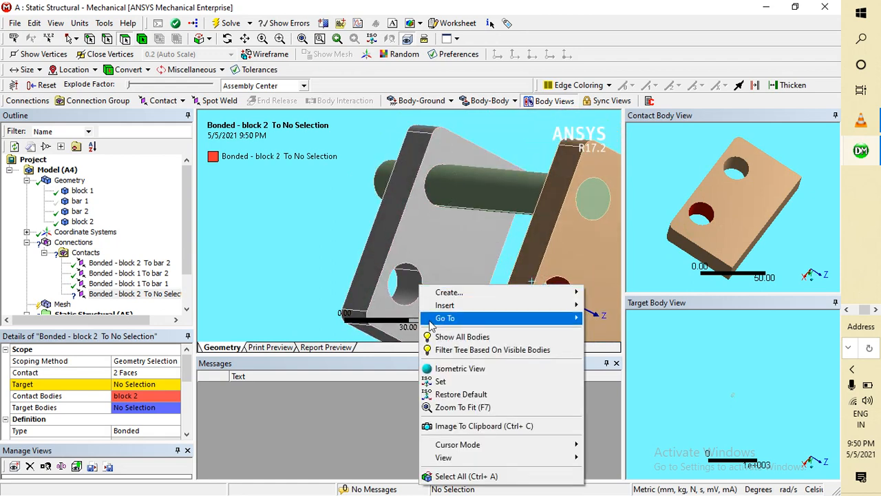
left_click(471, 338)
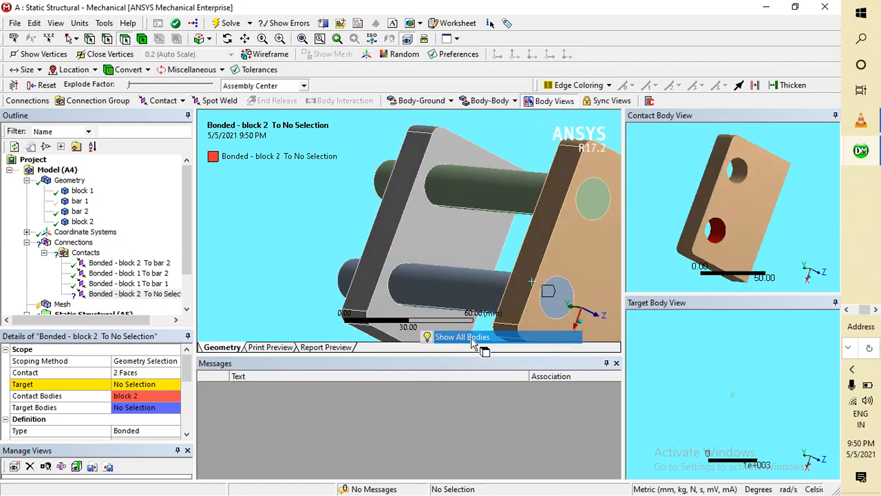
left_click(444, 293)
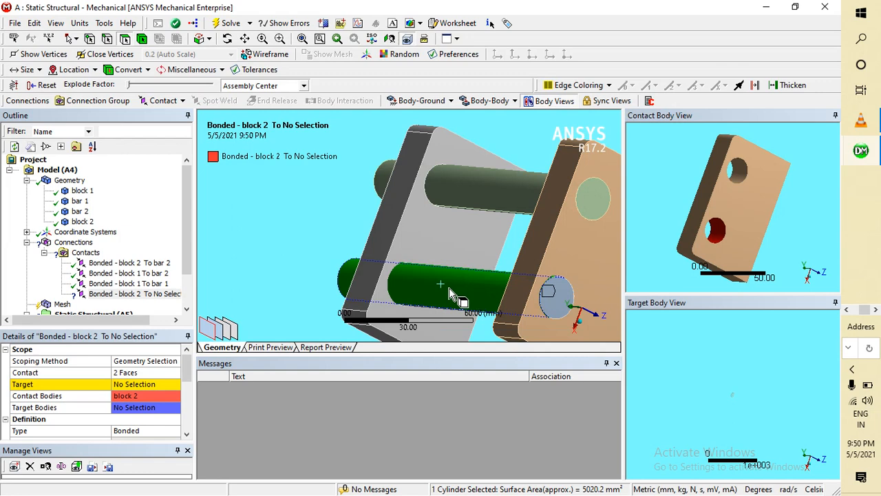
left_click(448, 287)
left_click(142, 39)
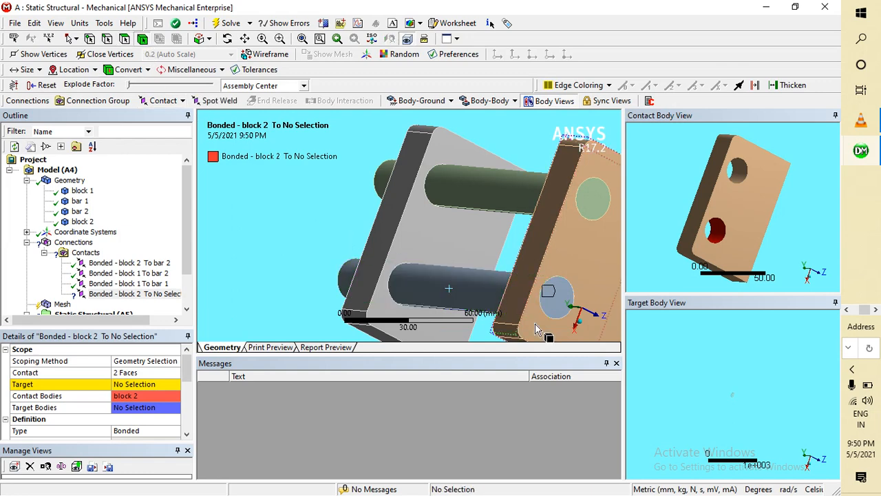
left_click(490, 290)
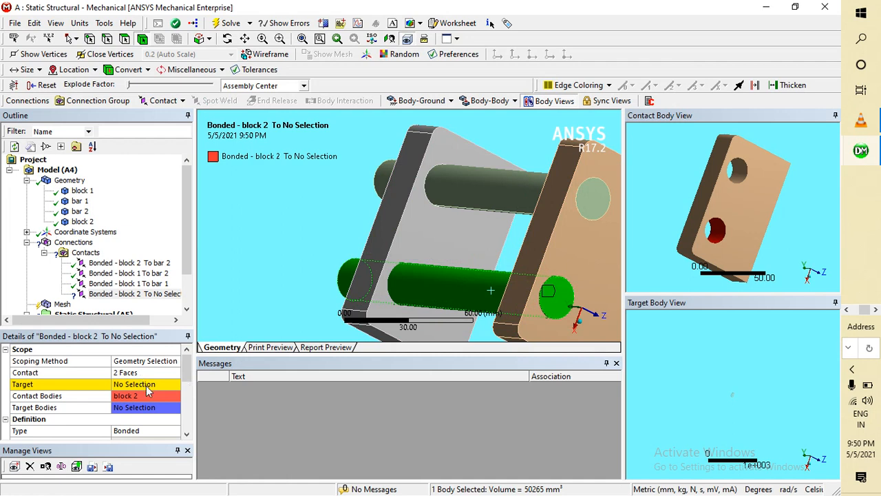
left_click(146, 385)
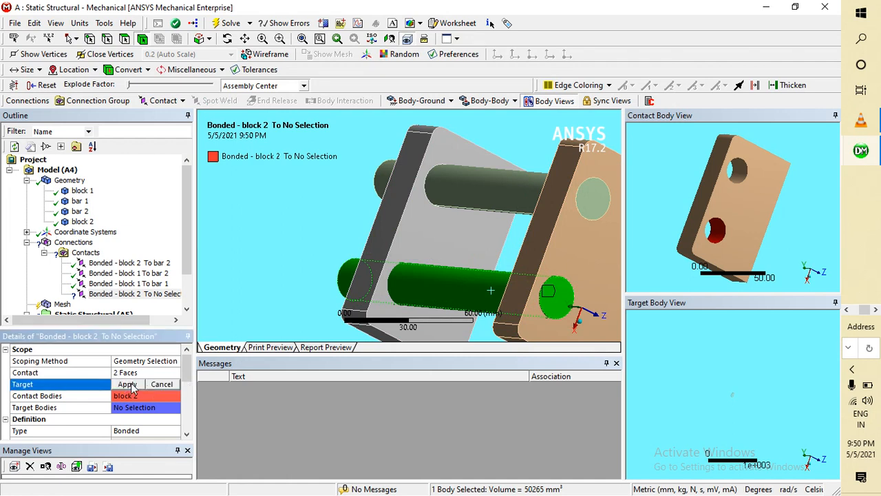
left_click(128, 384)
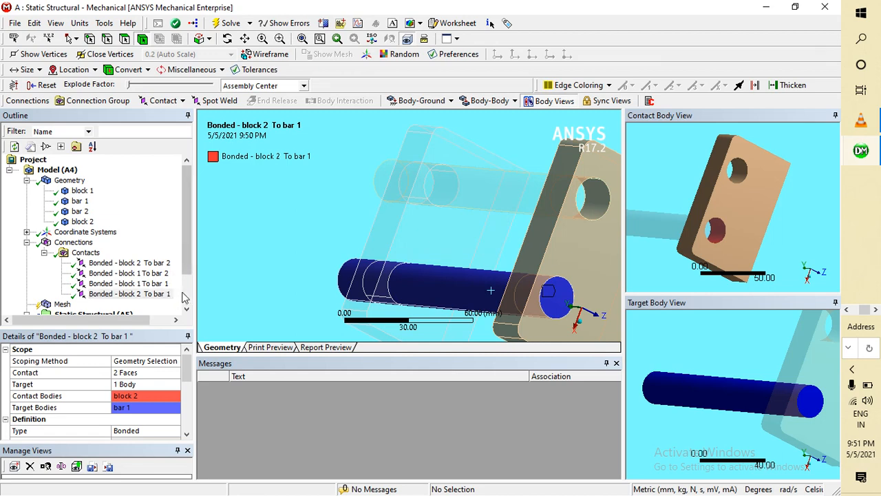
Expand the Inflation and Sizing settings of the Mesh and set the Relevance Center to Fine
scroll(125, 238, "down", 2)
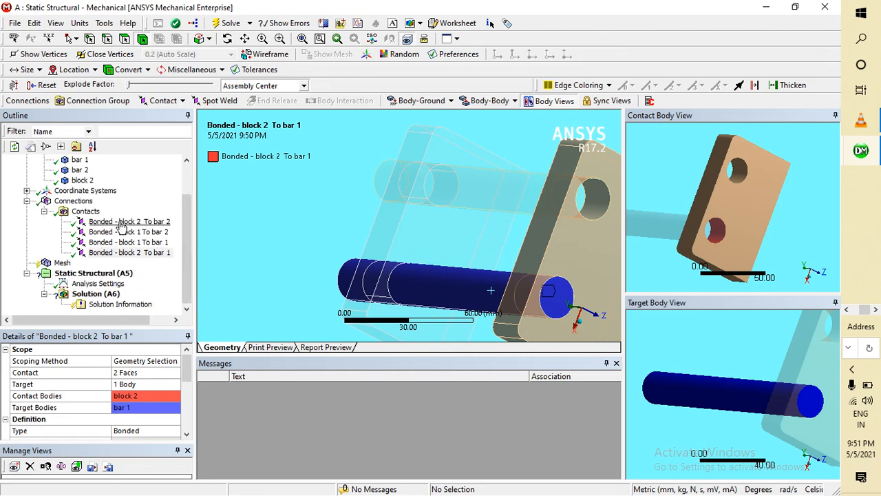
left_click(62, 264)
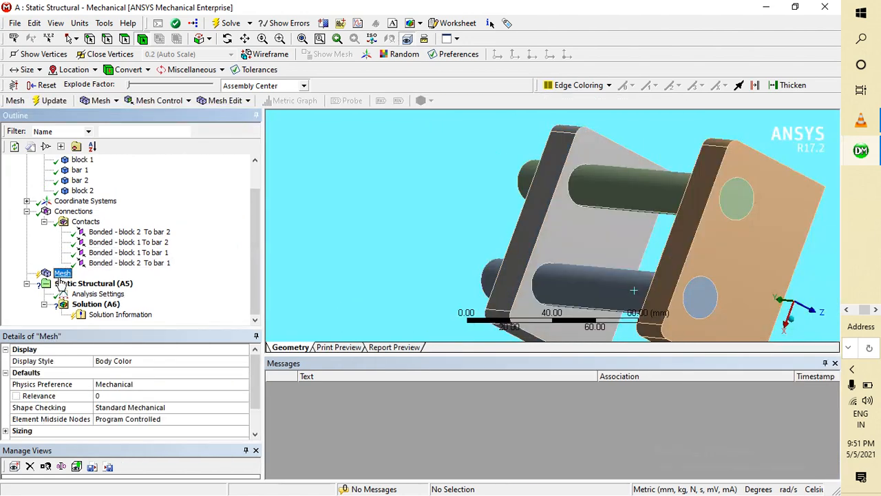
scroll(165, 433, "down", 1)
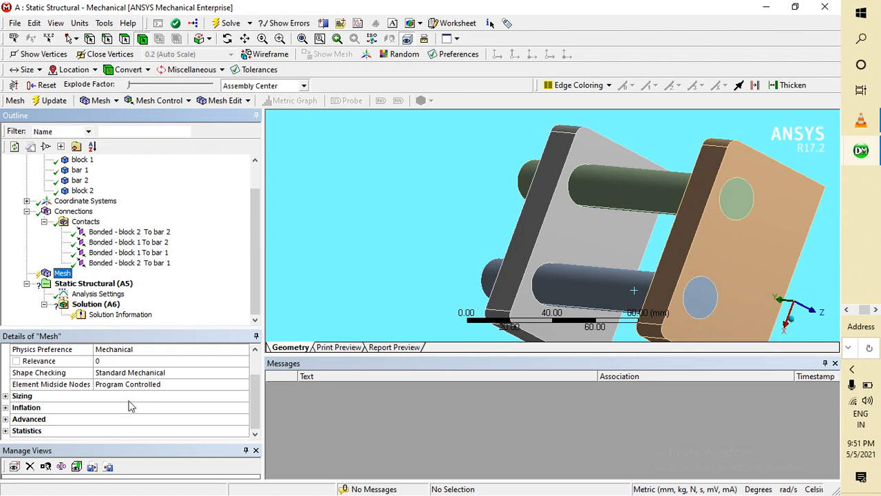
double_click(55, 407)
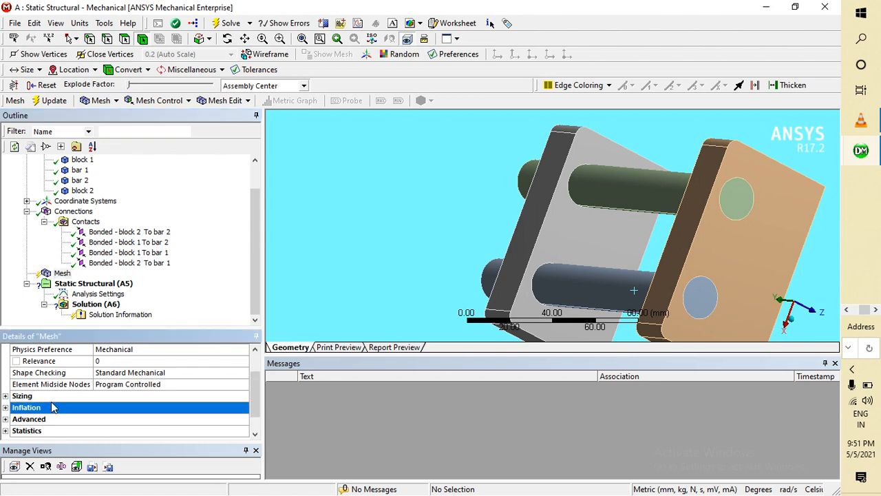
double_click(57, 395)
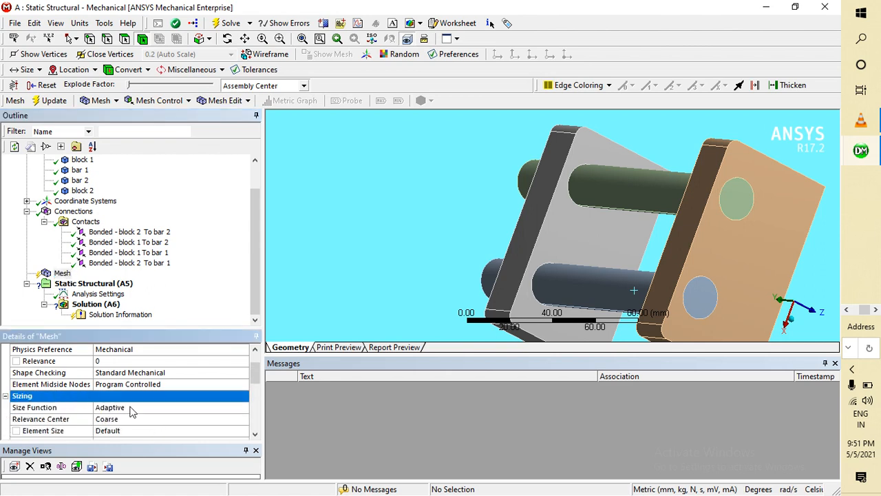
scroll(145, 425, "down", 2)
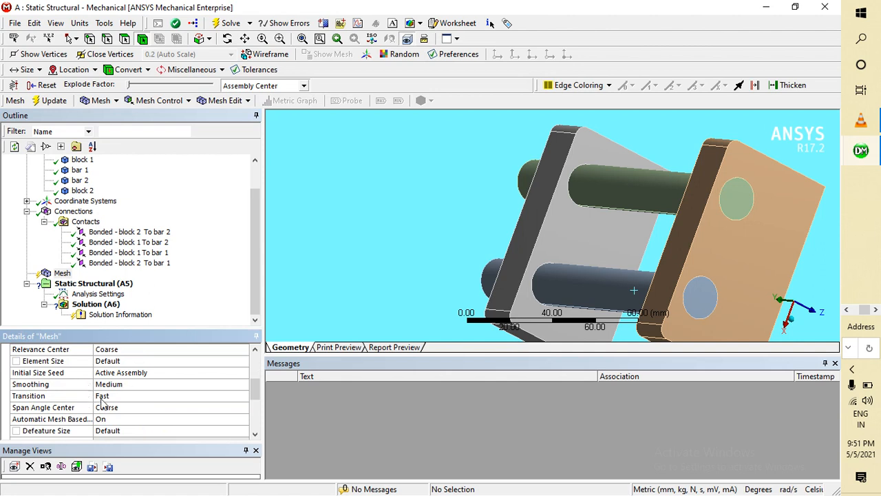
left_click(115, 350)
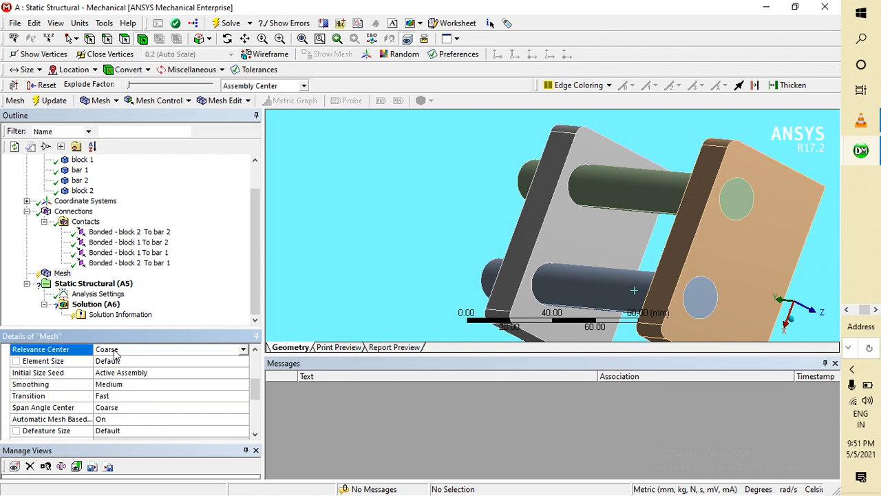
left_click(243, 350)
left_click(165, 368)
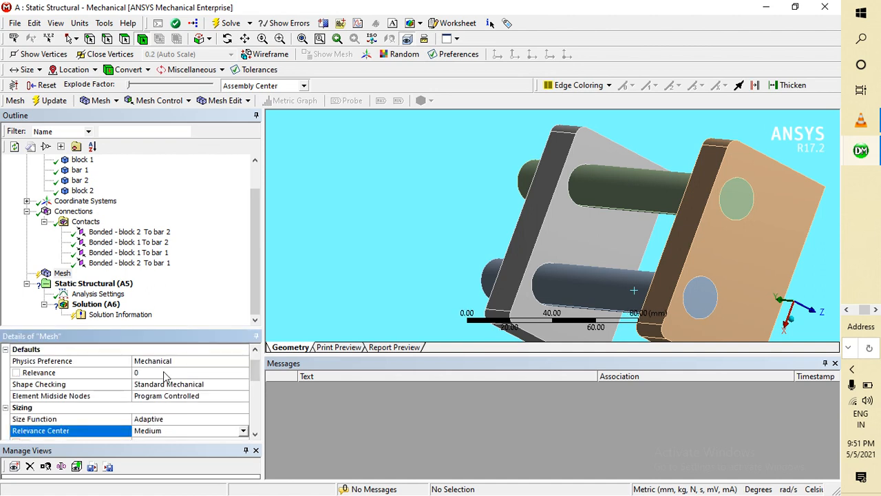
scroll(163, 398, "down", 1)
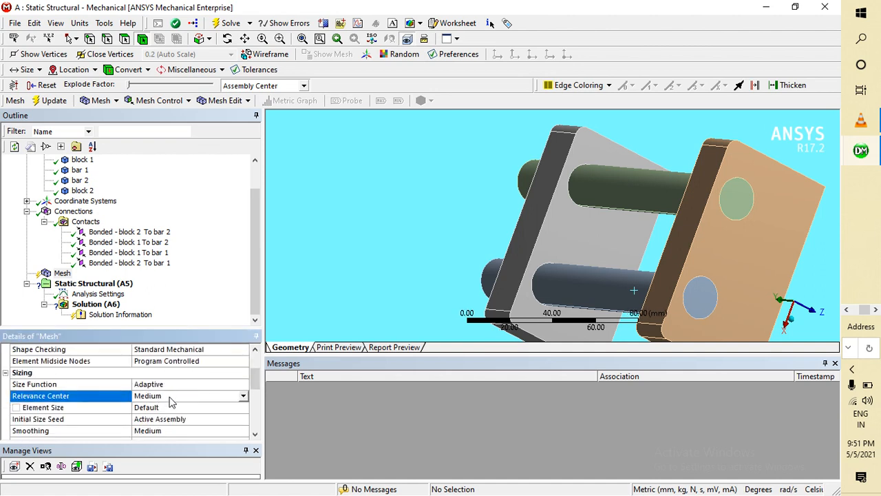
left_click(243, 403)
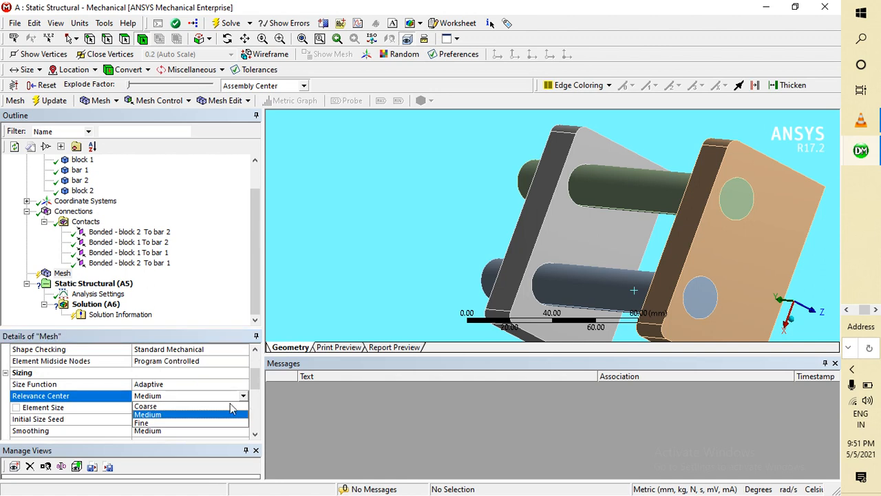
left_click(200, 424)
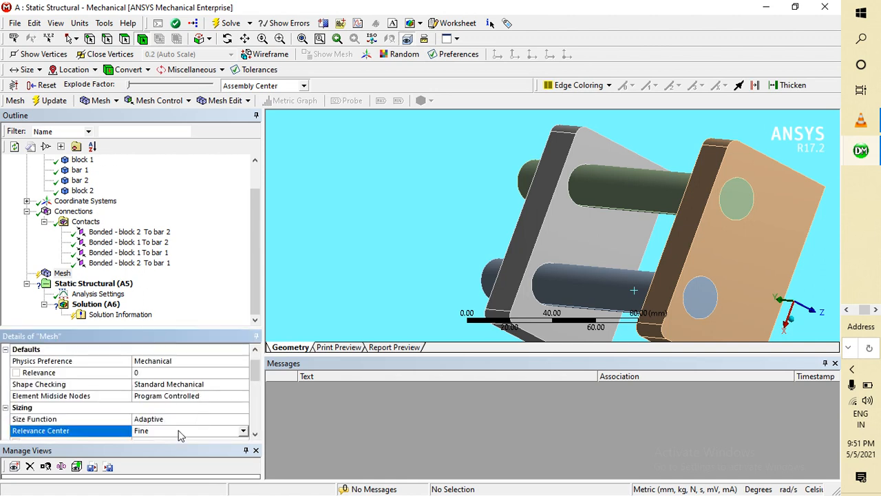
Switch the mesh Relevance Center to Medium and back to Fine
left_click(243, 431)
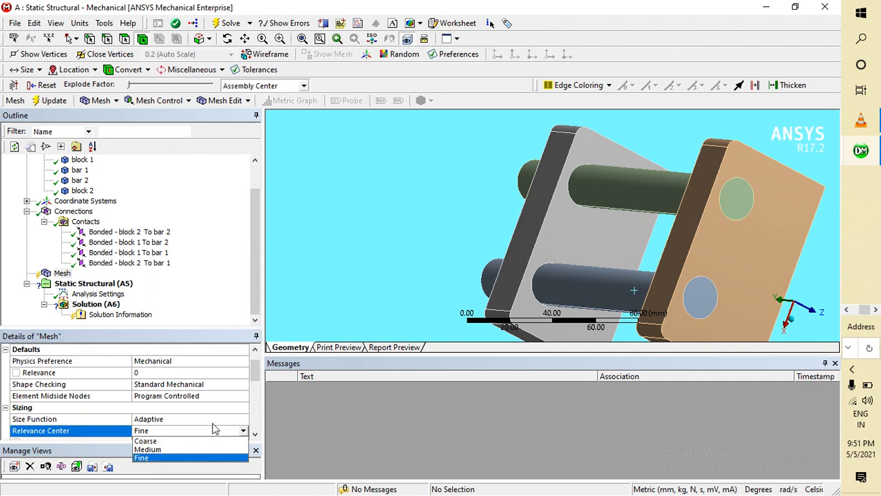
left_click(144, 450)
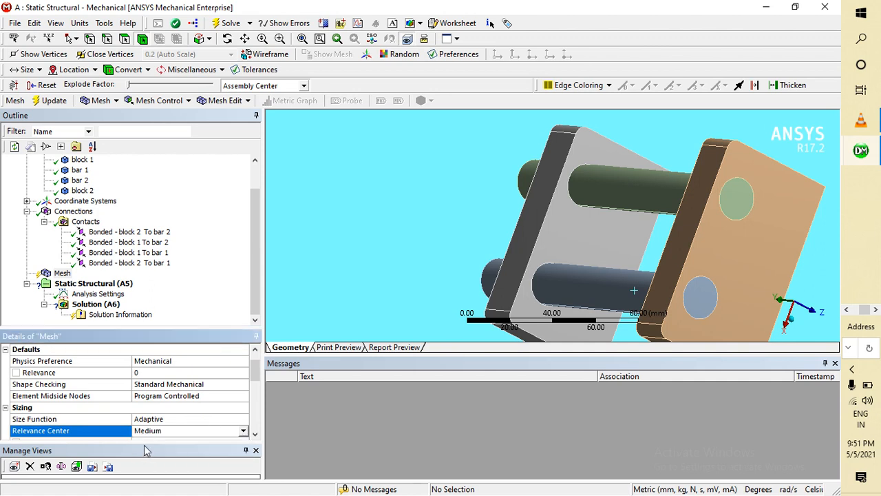
left_click(243, 430)
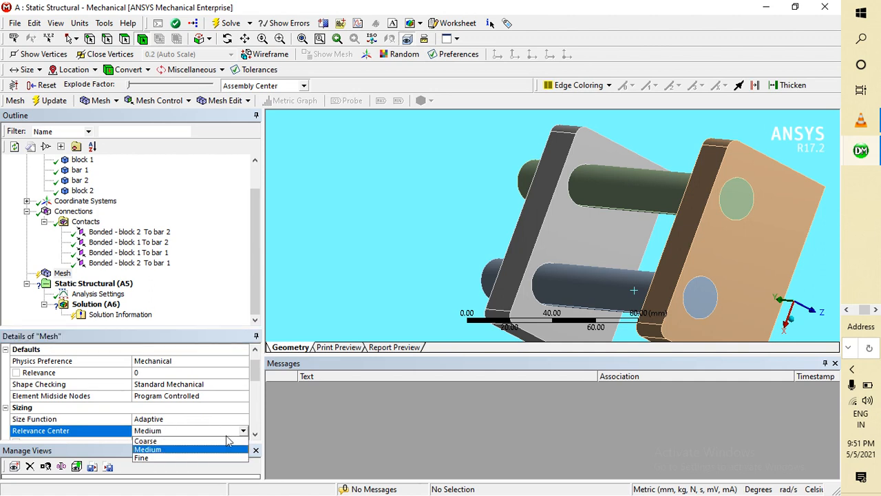
left_click(162, 457)
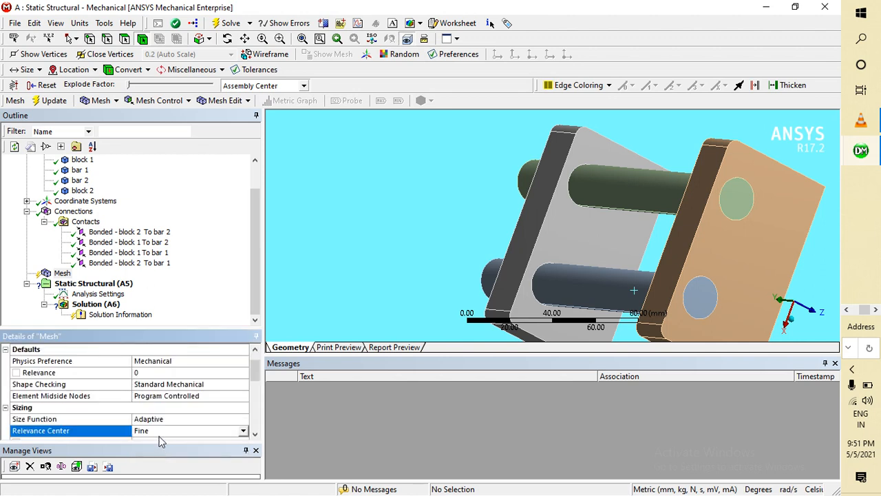
Expand the mesh Statistics and review the mesh's statistics and inflation settings
scroll(156, 413, "down", 5)
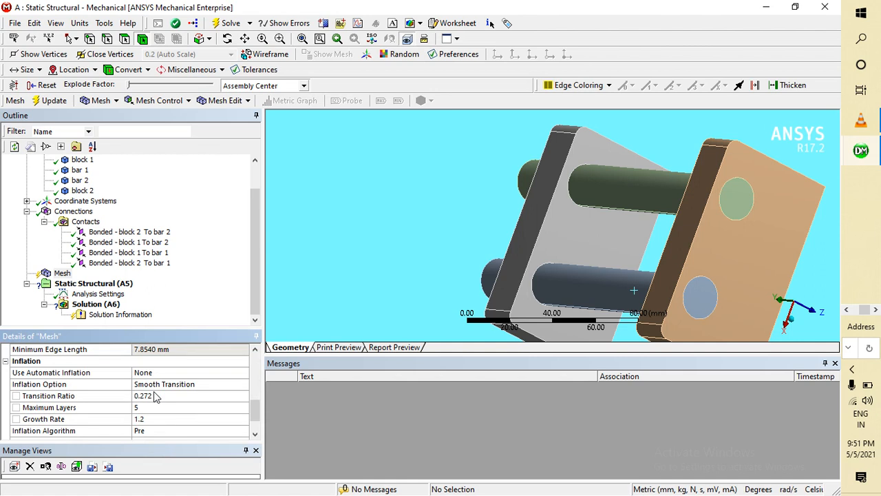
scroll(156, 397, "down", 1)
left_click(38, 432)
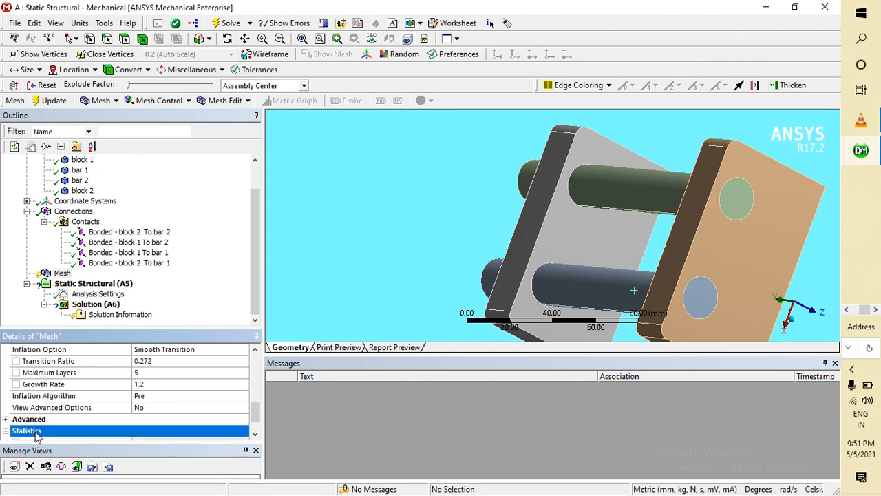
scroll(108, 407, "down", 1)
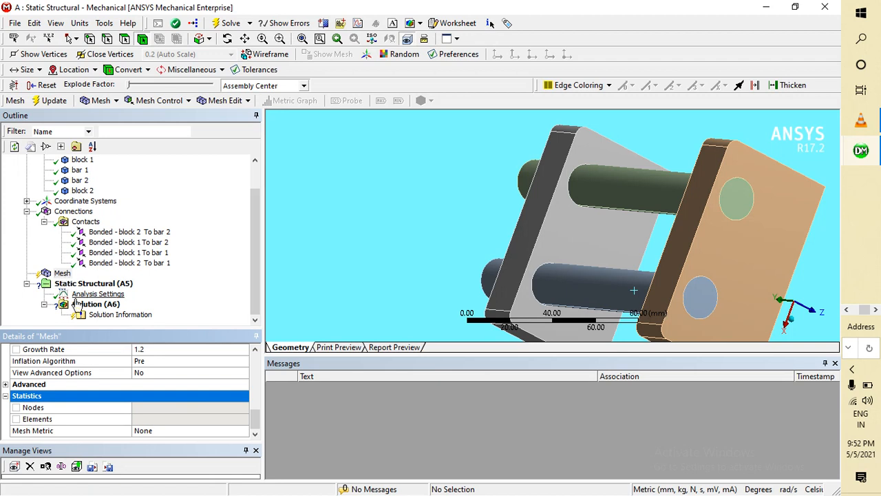
scroll(113, 418, "up", 3)
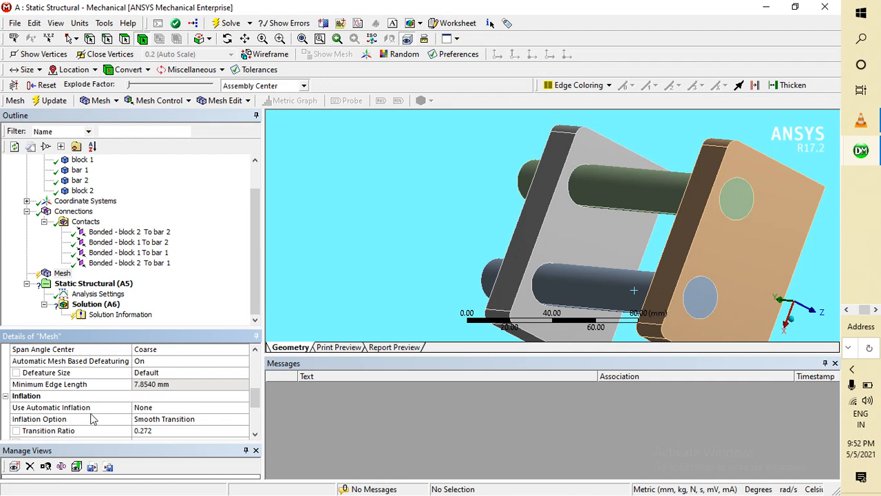
scroll(100, 409, "down", 1)
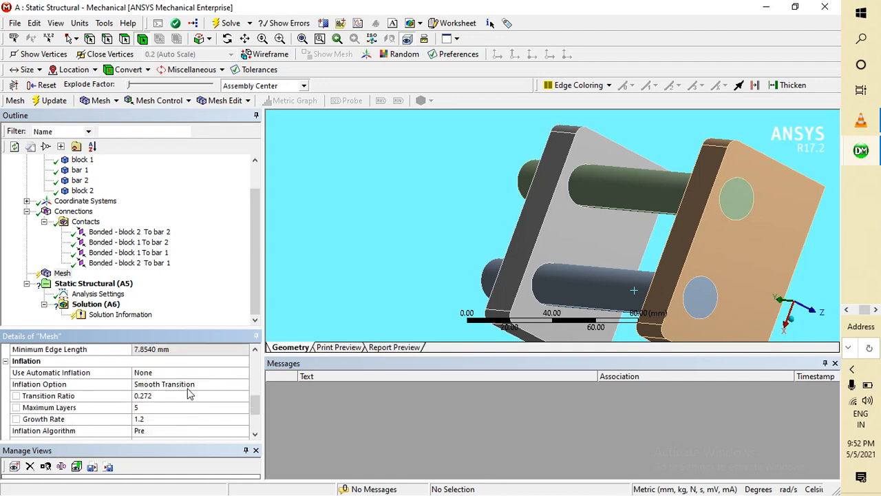
Review the mesh Defaults and Sizing settings and reselect Fine as the Relevance Center
scroll(110, 402, "up", 2)
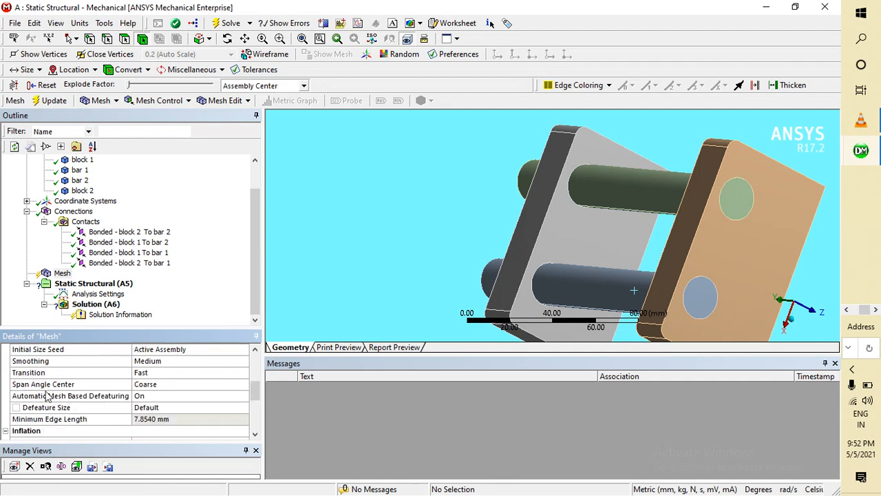
scroll(11, 376, "up", 3)
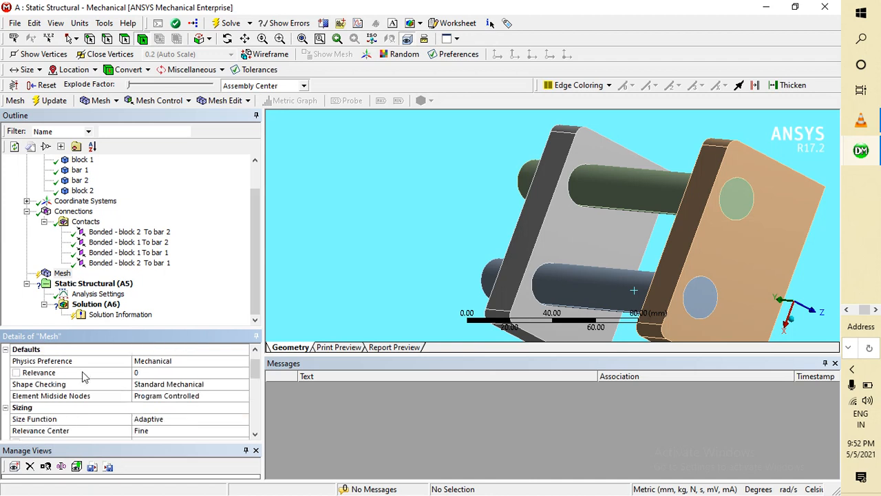
scroll(83, 386, "down", 1)
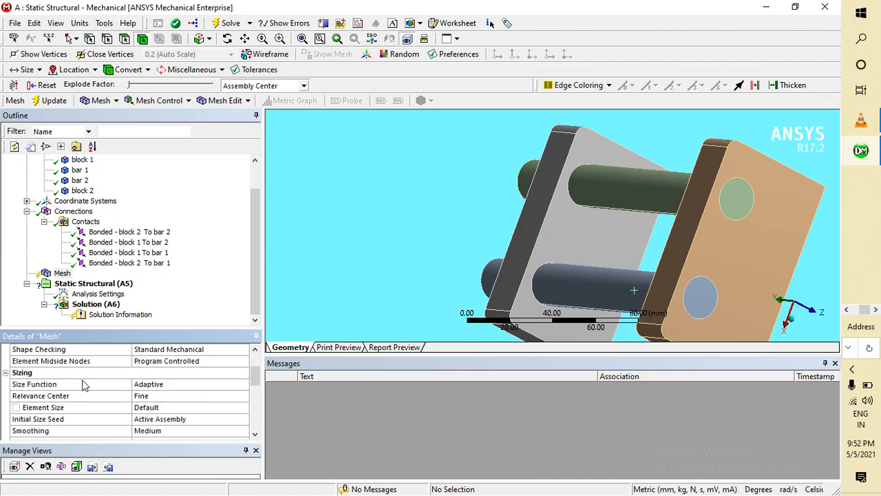
left_click(135, 387)
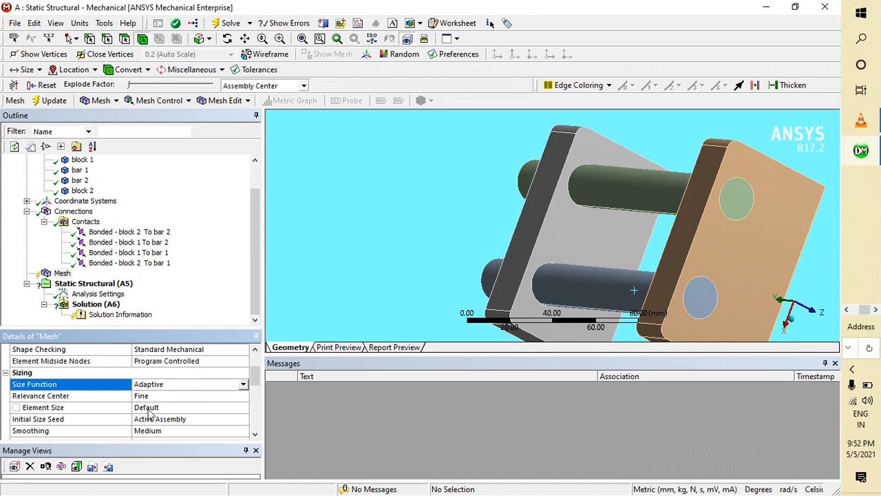
left_click(221, 398)
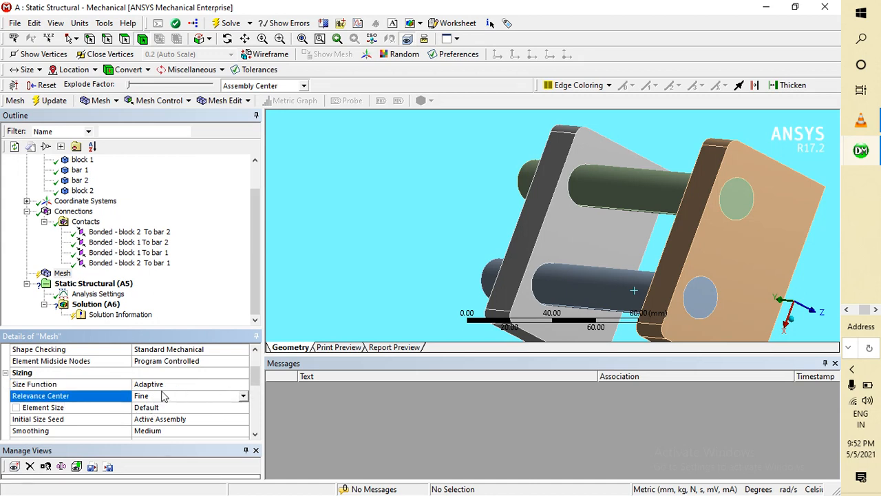
left_click(242, 398)
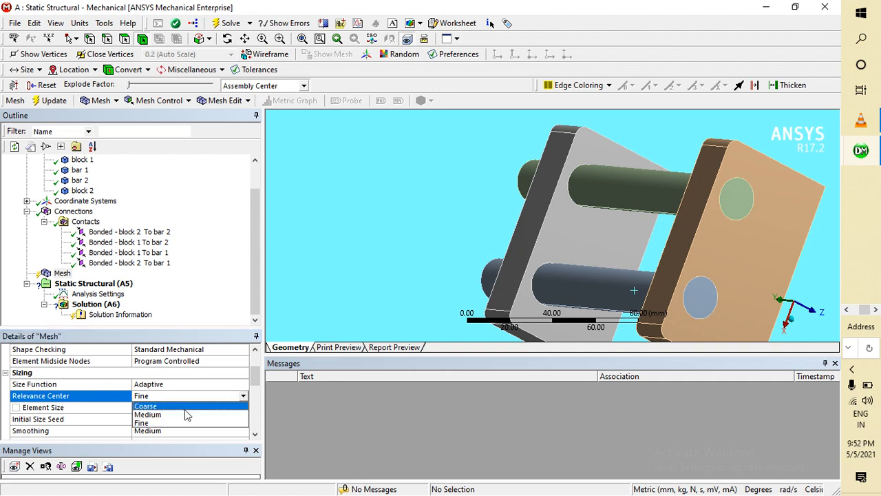
left_click(156, 426)
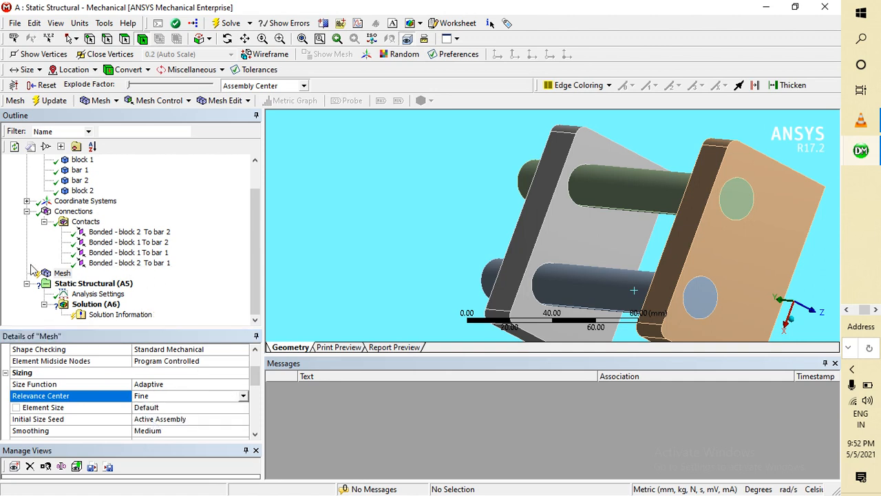
Generate the mesh for the whole assembly, enlarge the graphics area and inspect the meshed blocks and bars
left_click(60, 273)
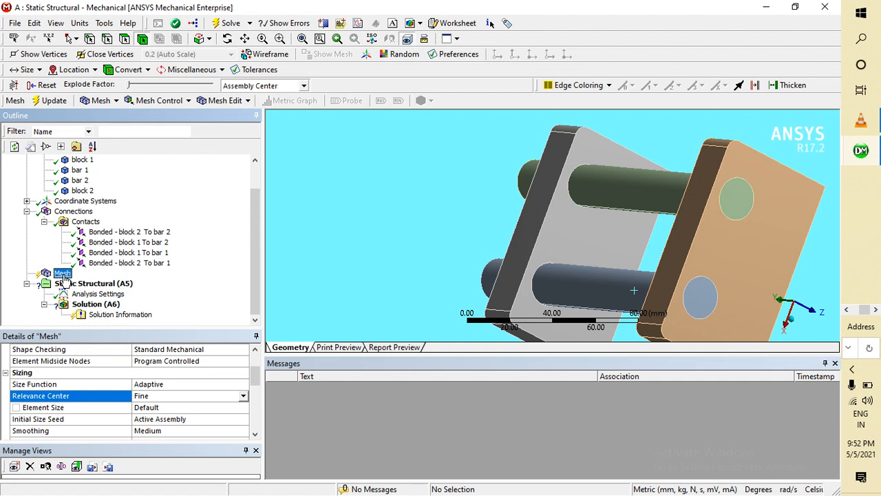
right_click(63, 275)
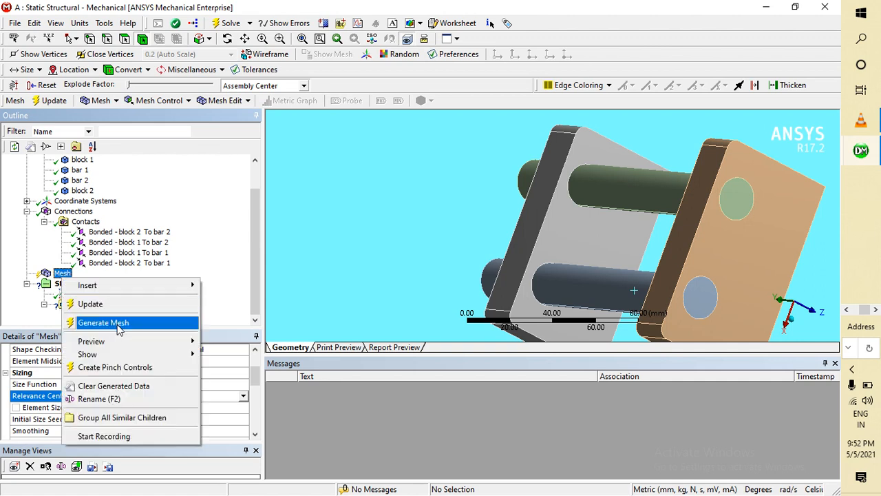
left_click(108, 305)
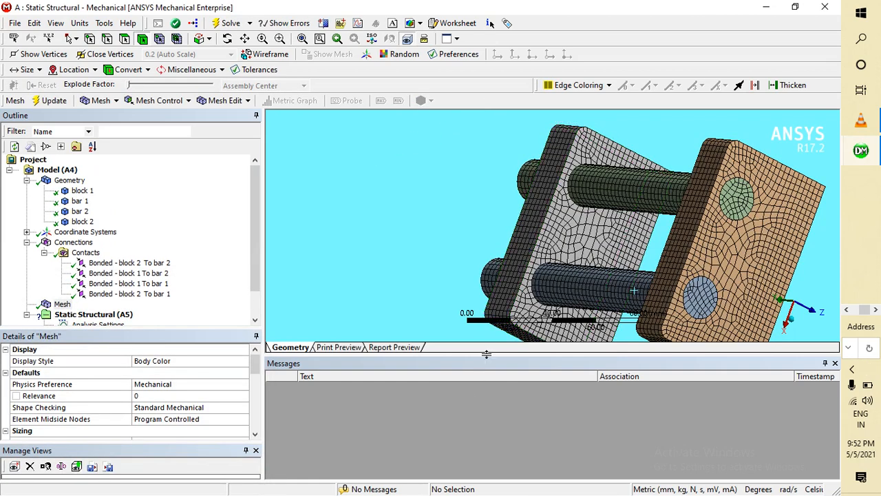
left_click_drag(486, 355, 486, 395)
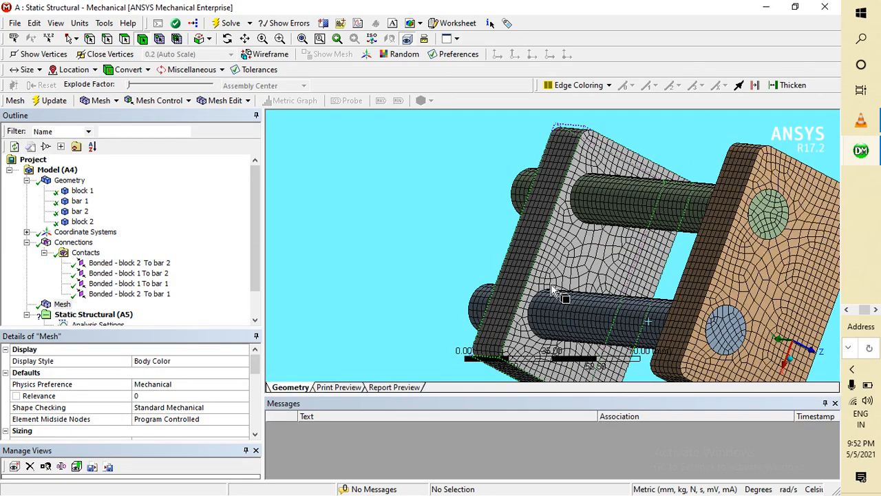
middle_click_drag(466, 274, 270, 369)
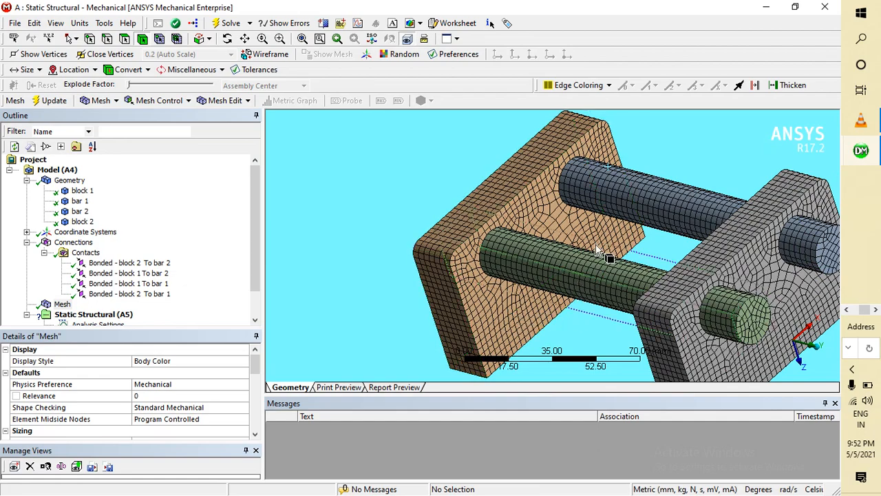
middle_click_drag(724, 170, 726, 147)
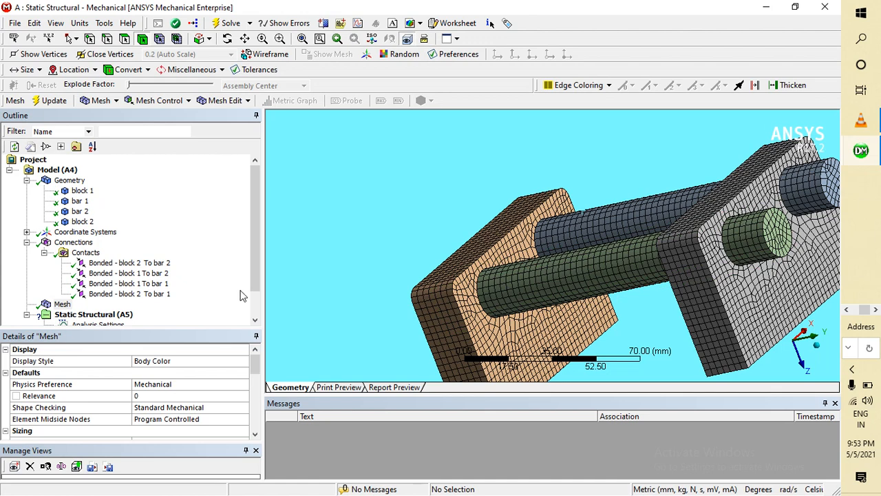
Insert a Refinement control under Mesh
scroll(241, 295, "down", 1)
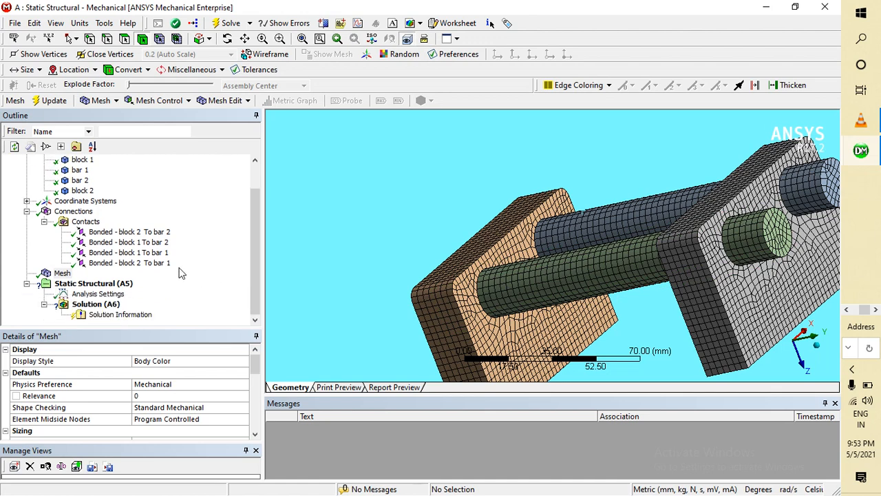
right_click(61, 274)
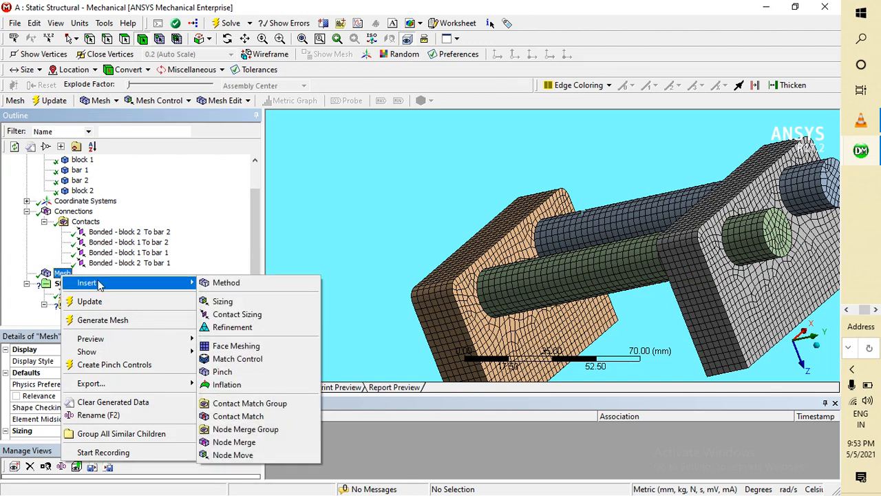
mouse_move(174, 288)
left_click(232, 327)
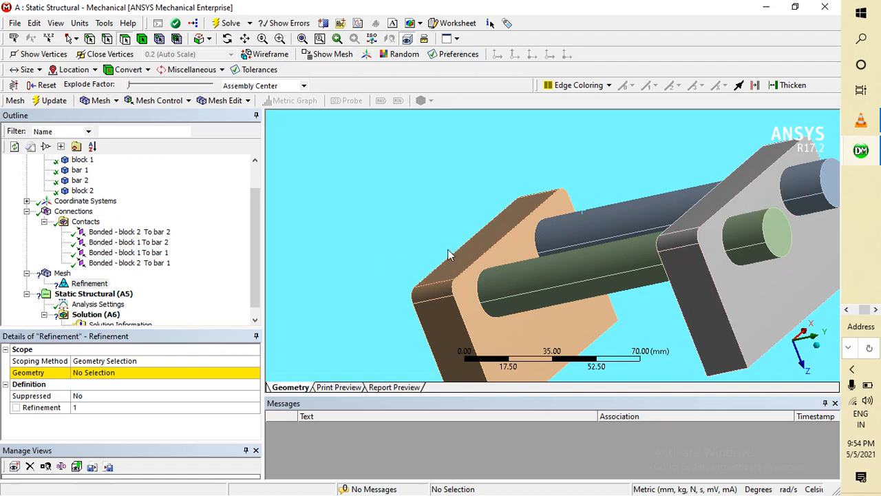
With edge selection active, select the four coincident circular edges around both bar ends on the orange block's outer face
middle_click_drag(448, 249, 503, 250)
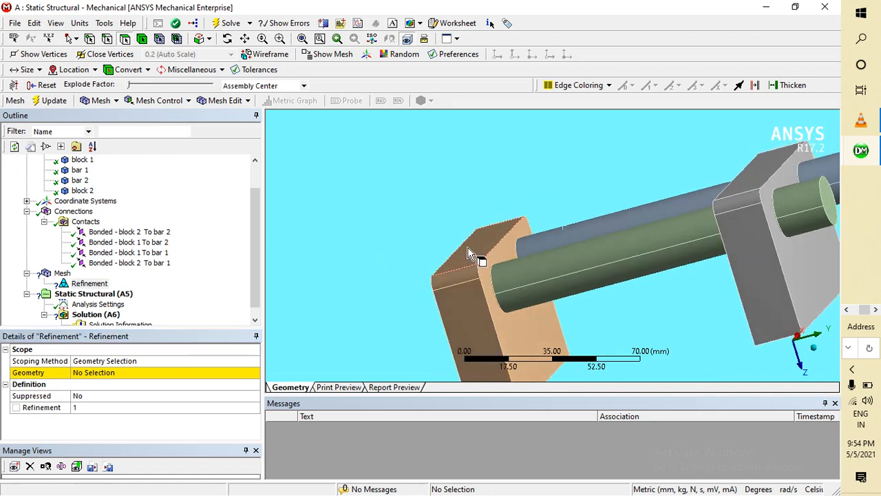
middle_click_drag(431, 255, 501, 242)
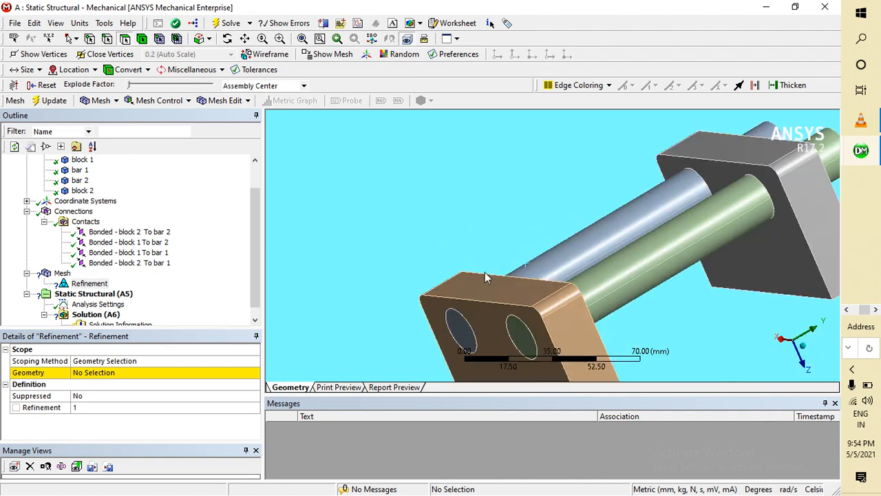
middle_click_drag(484, 271, 499, 227)
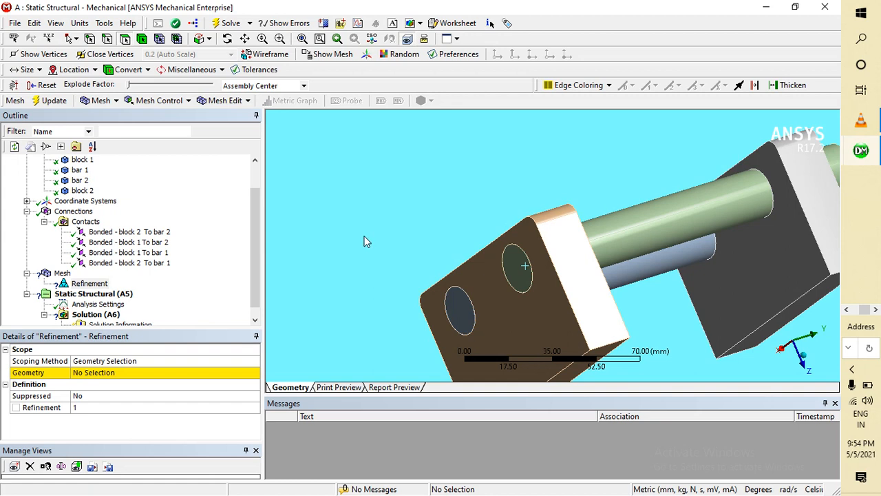
left_click(107, 39)
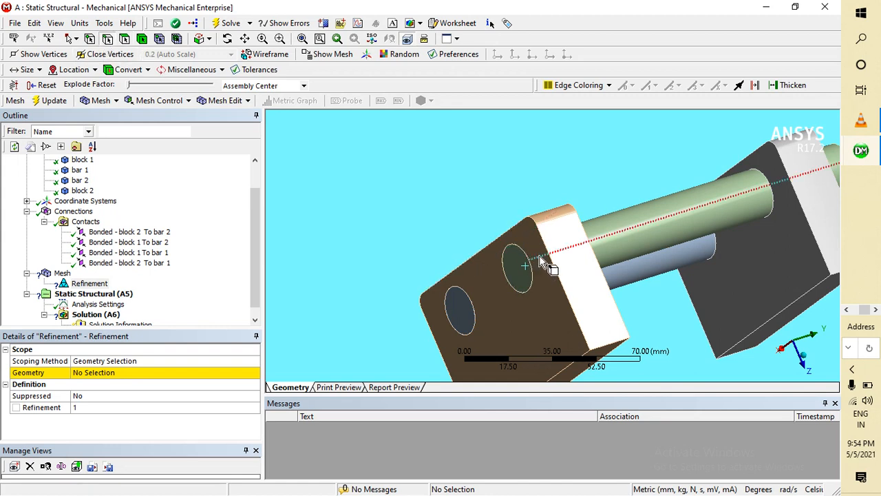
middle_click_drag(570, 295, 562, 318)
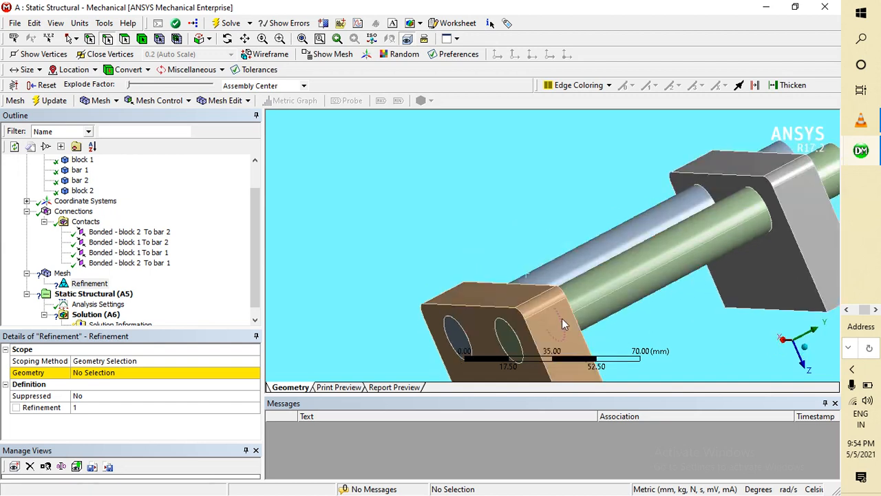
left_click(517, 335)
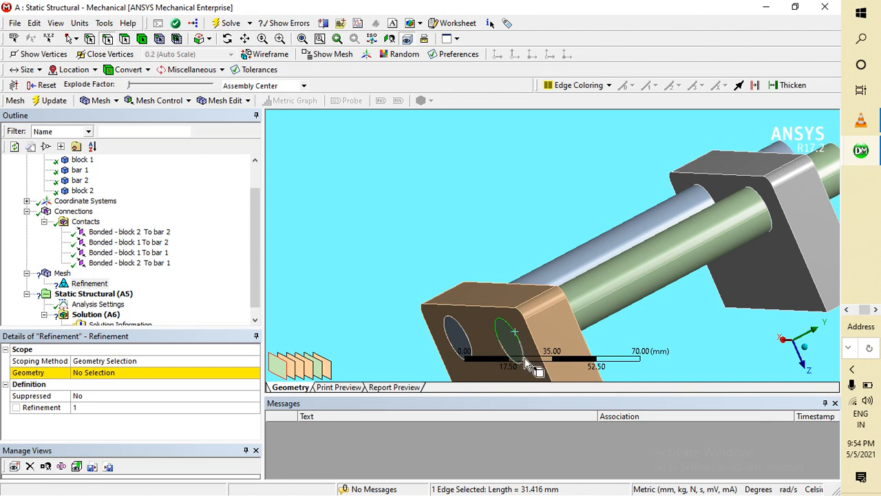
left_click(522, 357, "ctrl")
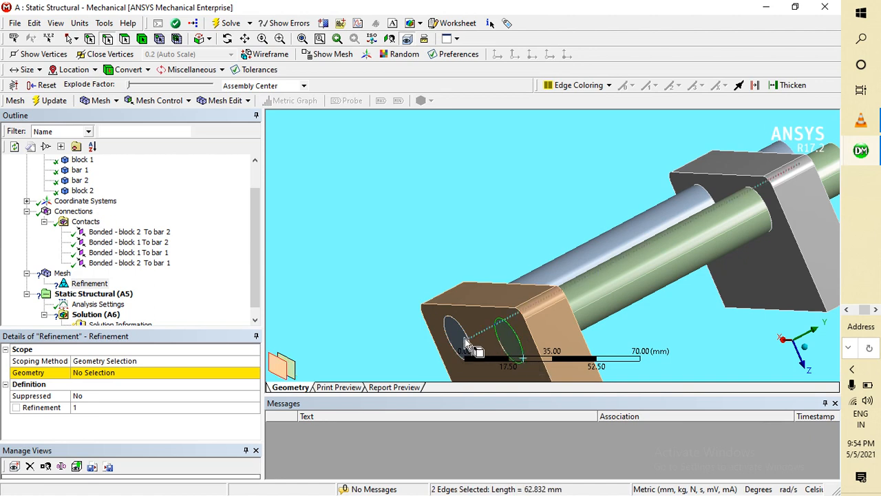
left_click(467, 344, "ctrl")
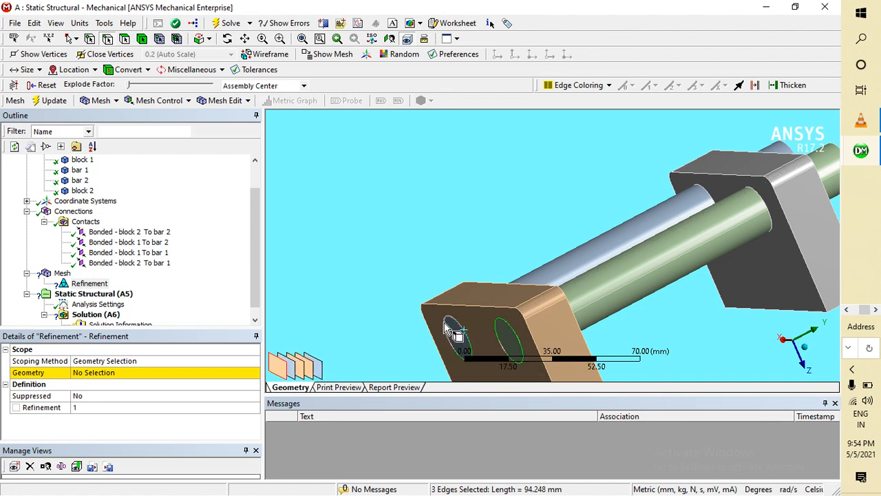
left_click(446, 322, "ctrl")
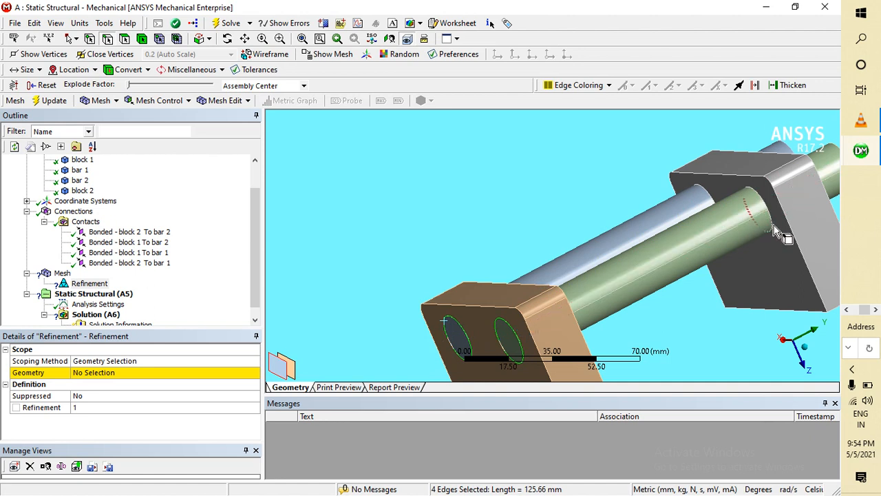
Add to the selection both green bar edges and one blue bar edge on the grey block's inner face
left_click(755, 212, "ctrl")
left_click(757, 200, "ctrl")
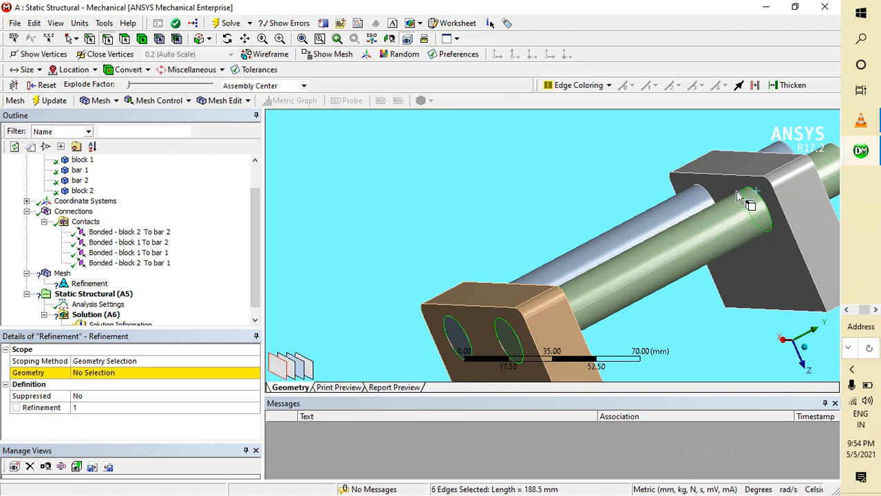
left_click(712, 196, "ctrl")
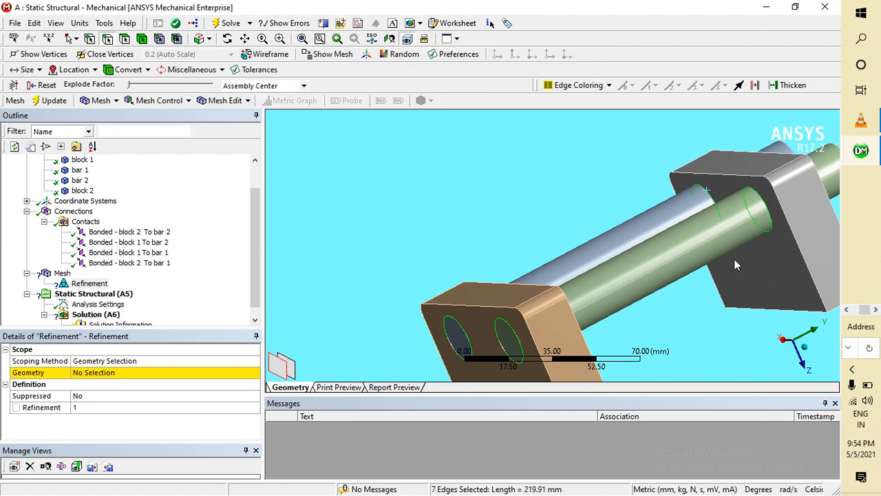
Add the four circular edges where the green and blue bars pass through the grey block's outer face to the selection
middle_click_drag(733, 259, 634, 246, "ctrl")
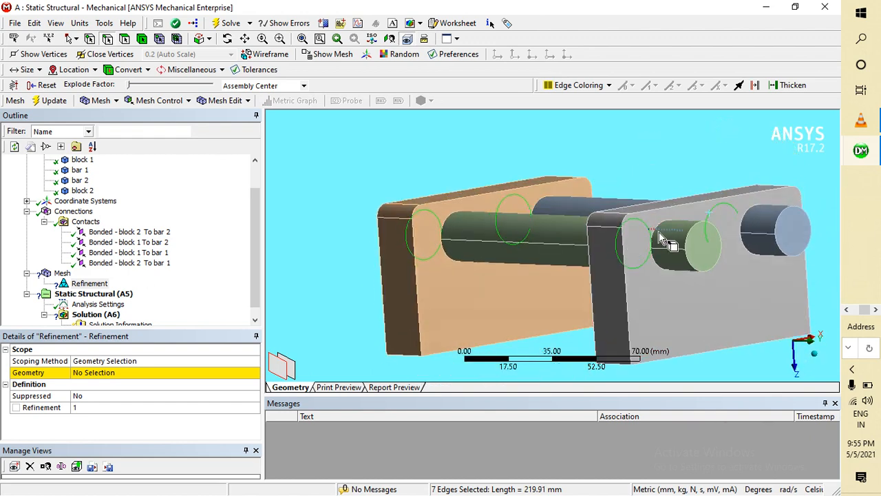
left_click(656, 236, "ctrl")
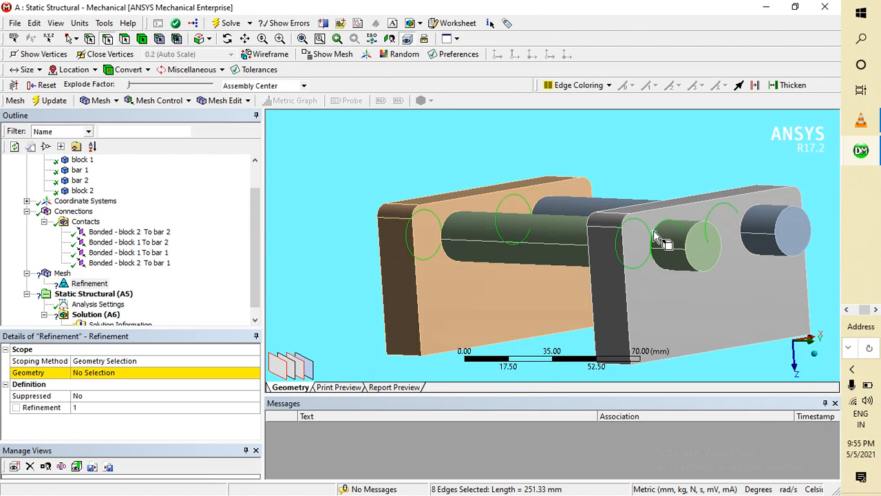
left_click(666, 269, "ctrl")
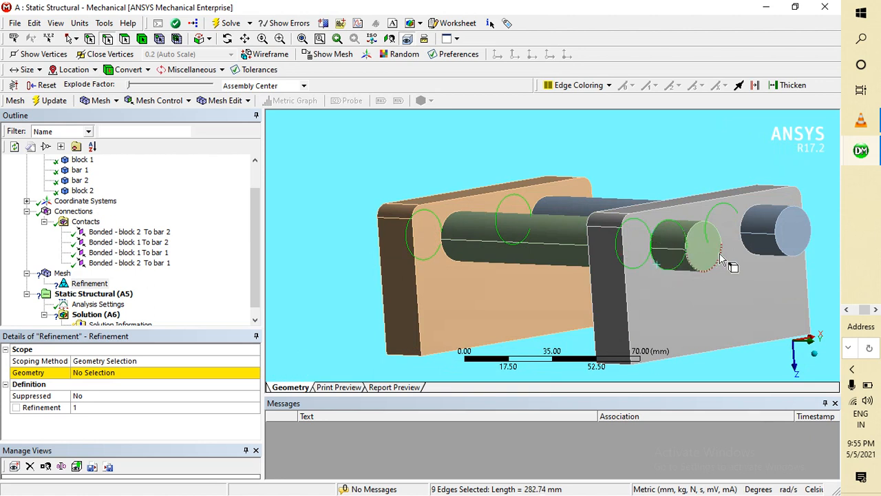
left_click(747, 223, "ctrl")
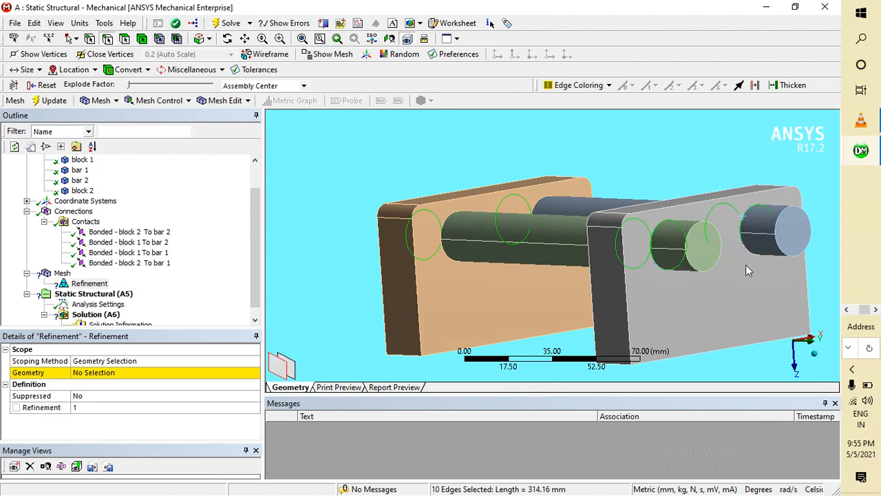
left_click(753, 256, "ctrl")
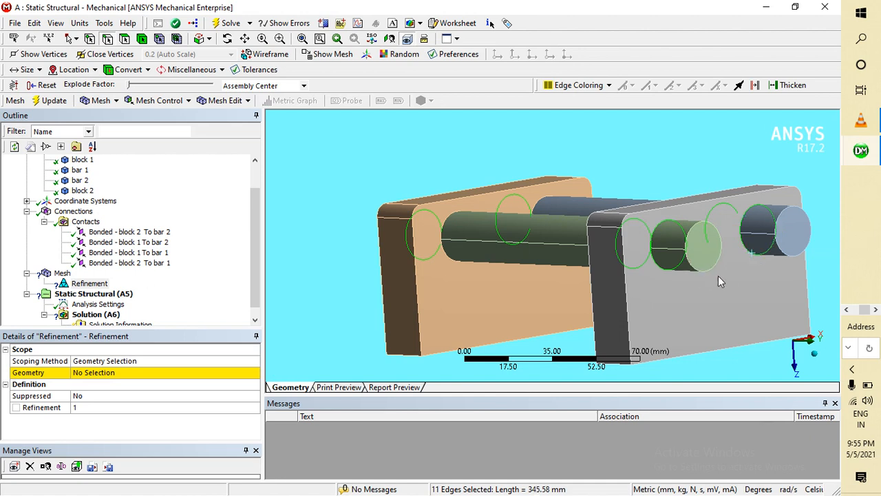
Add the remaining green and blue bar edges on both blocks' inner faces, then apply all 16 edges as the Refinement geometry
left_click(446, 255, "ctrl")
left_click(455, 222, "ctrl")
left_click(541, 210, "ctrl")
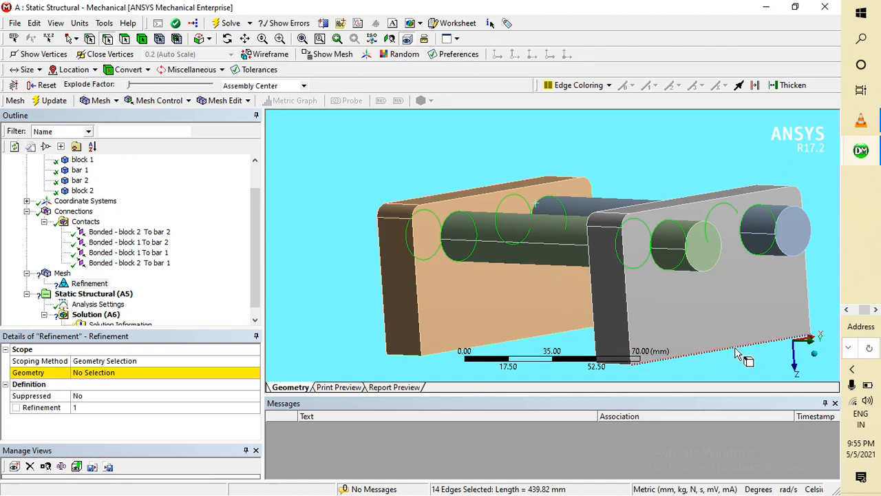
middle_click_drag(736, 349, 504, 272)
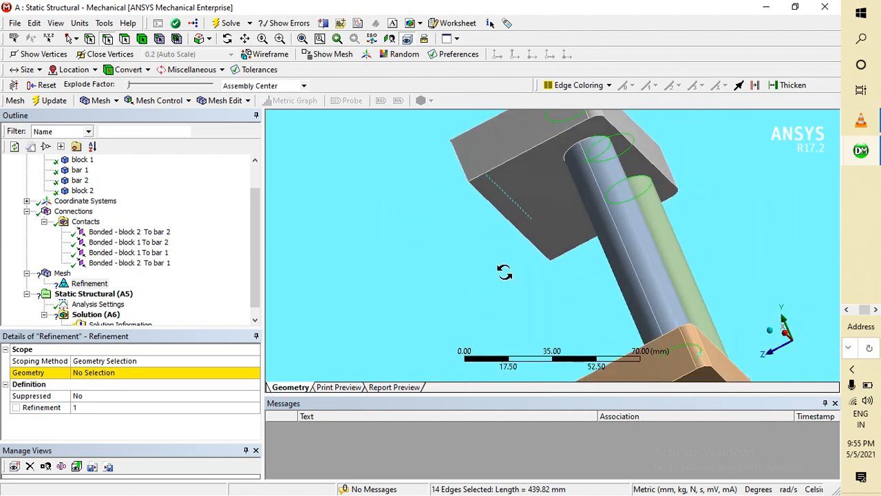
left_click(576, 150, "ctrl")
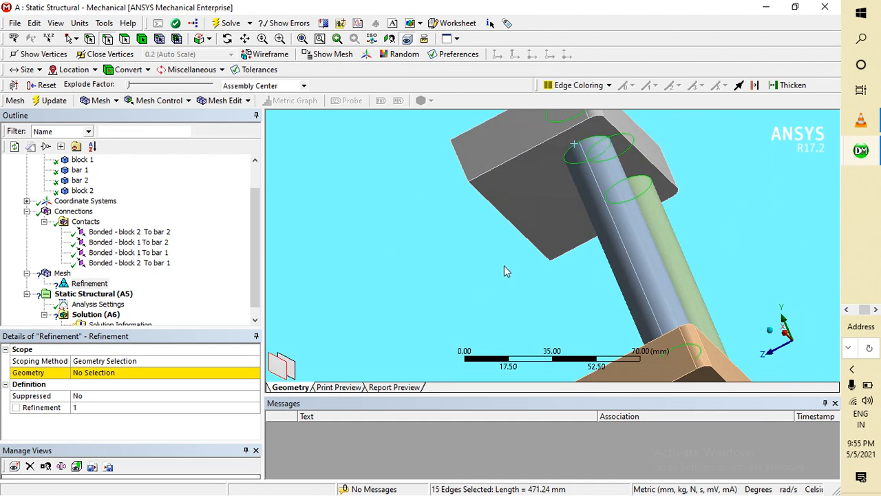
middle_click_drag(505, 270, 468, 358)
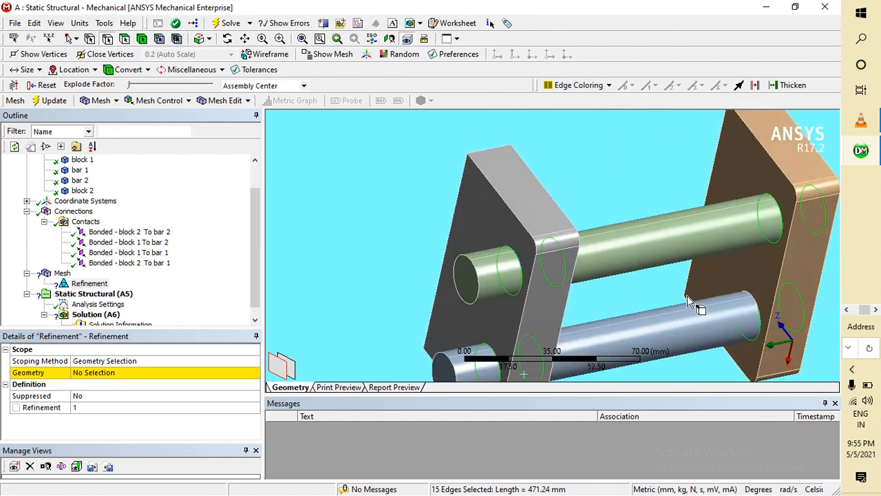
left_click(753, 303, "ctrl")
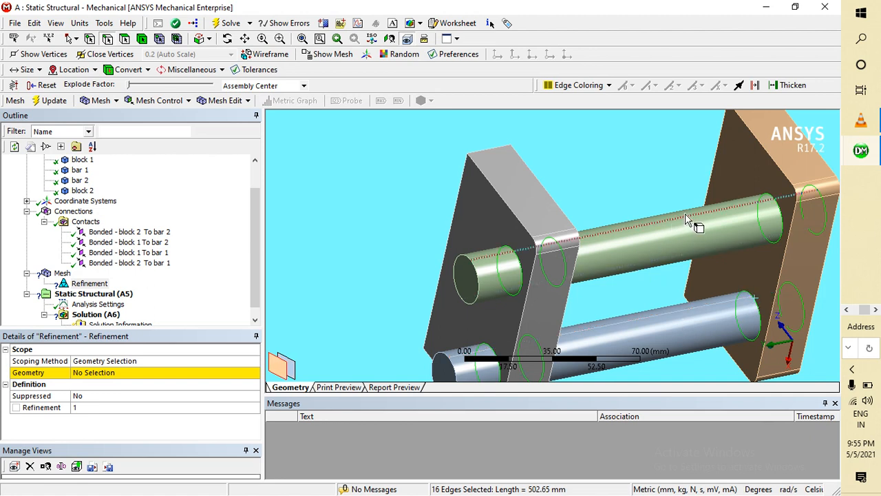
left_click(85, 373)
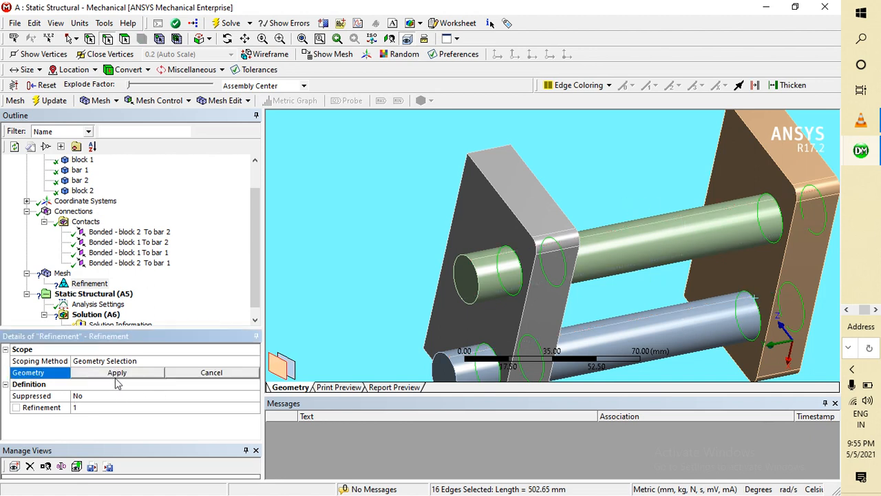
left_click(126, 376)
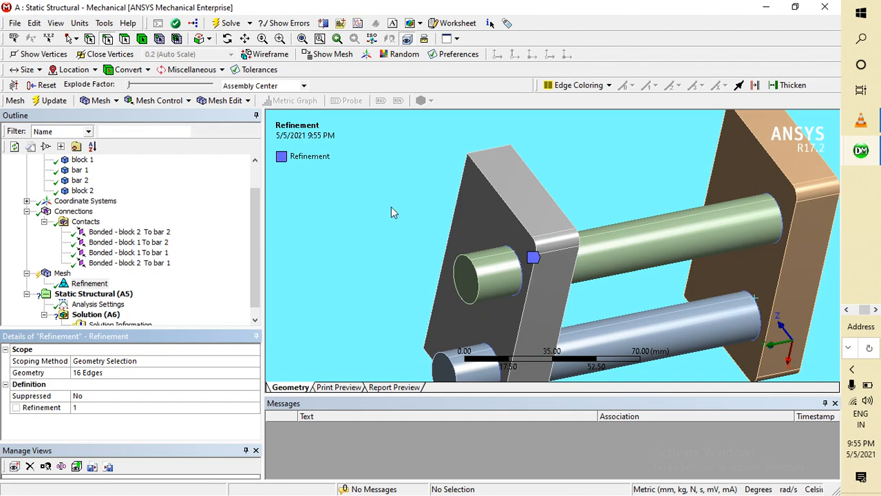
Generate the mesh again with the edge refinement included
middle_click_drag(366, 268, 255, 171)
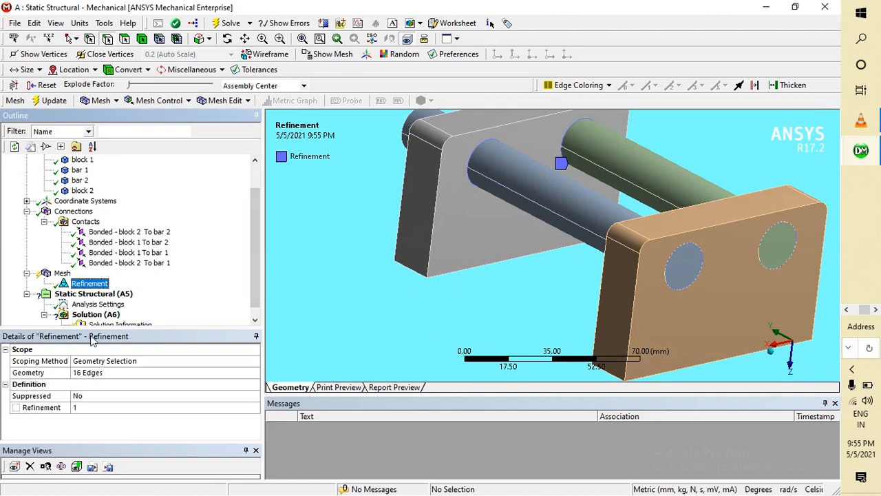
left_click(72, 274)
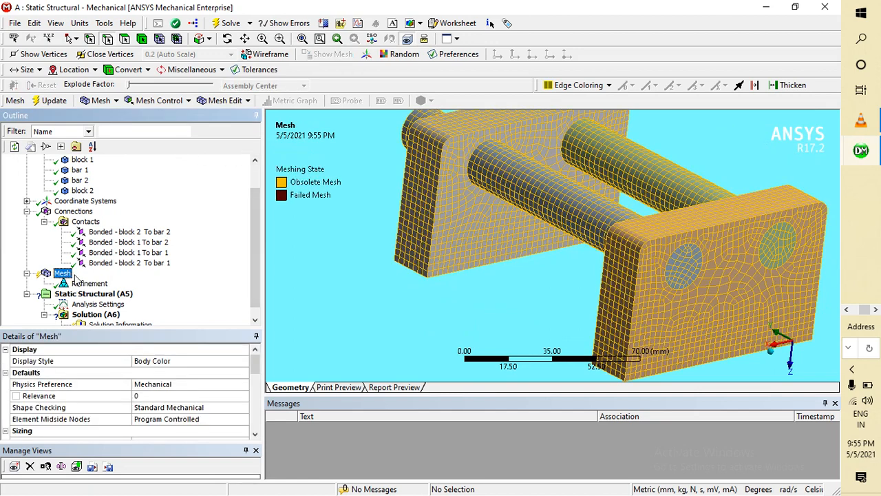
right_click(75, 274)
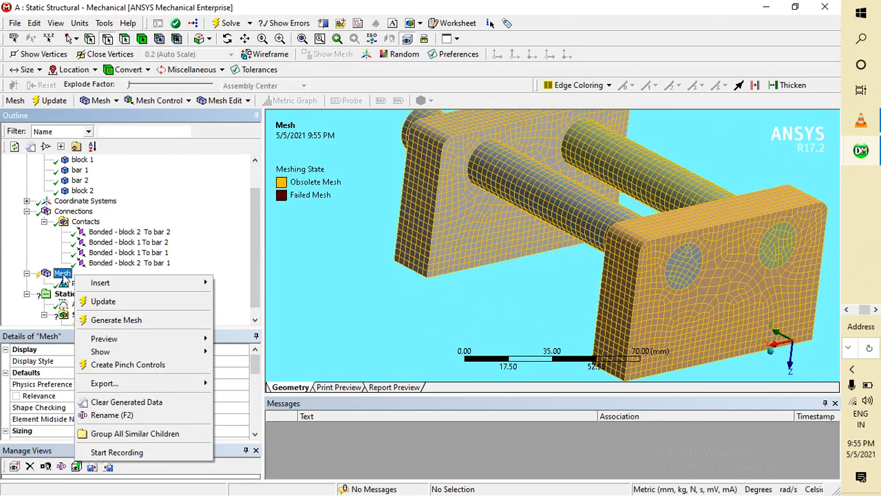
left_click(112, 321)
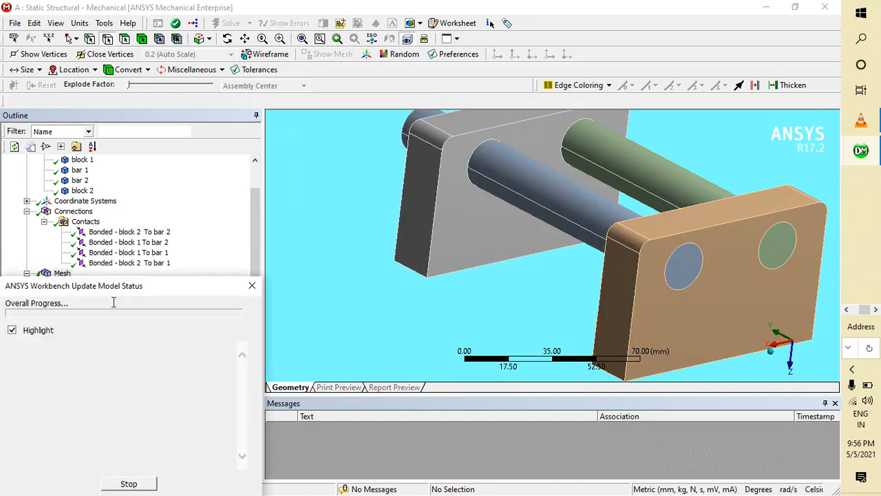
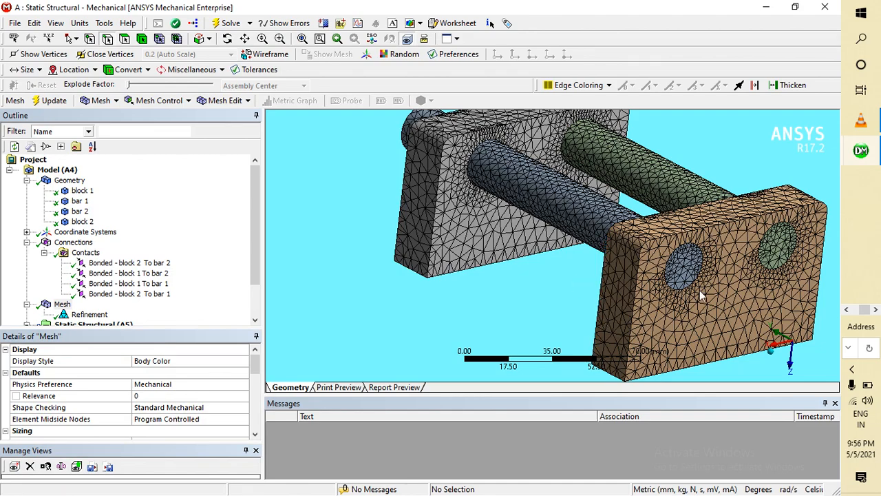
Examine the refined mesh around the bar-block joints and read the mesh's node and element statistics
middle_click_drag(700, 295, 594, 278)
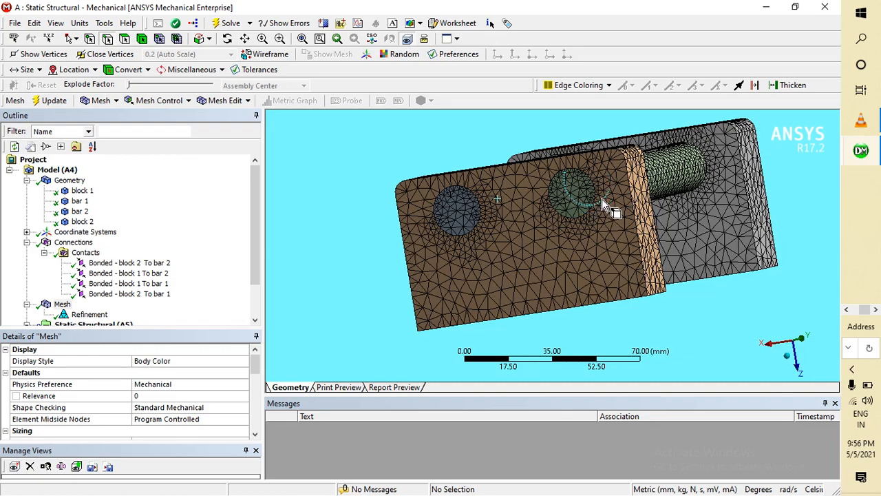
left_click_drag(601, 194, 451, 268)
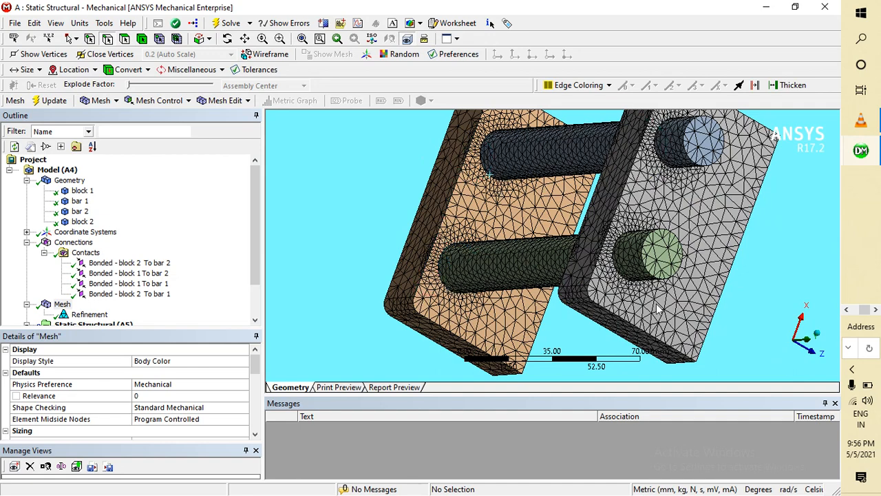
scroll(688, 183, "up", 2)
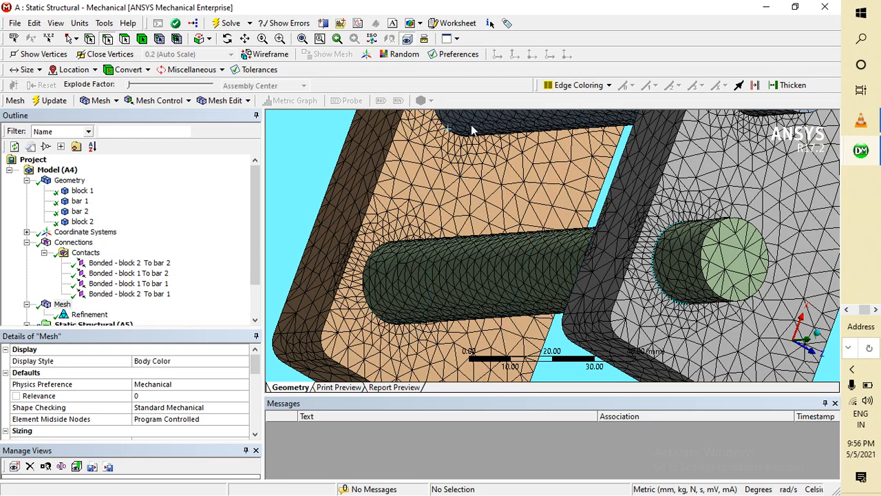
scroll(138, 406, "down", 6)
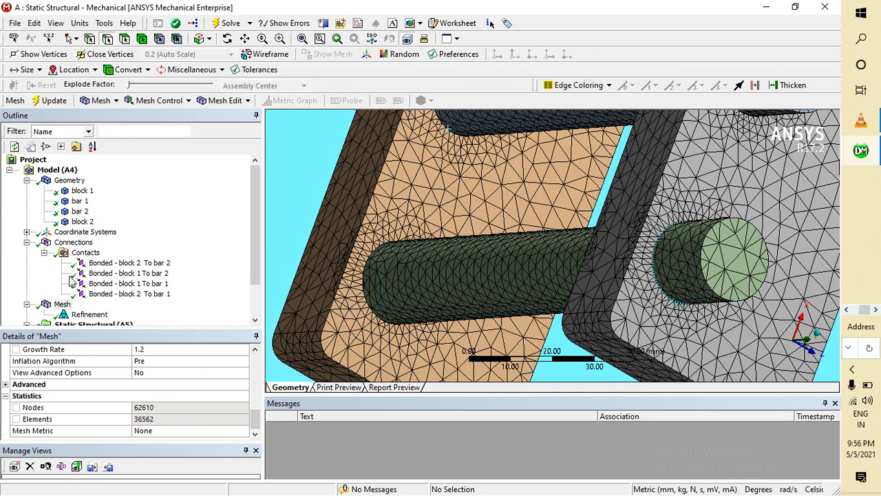
scroll(90, 262, "down", 2)
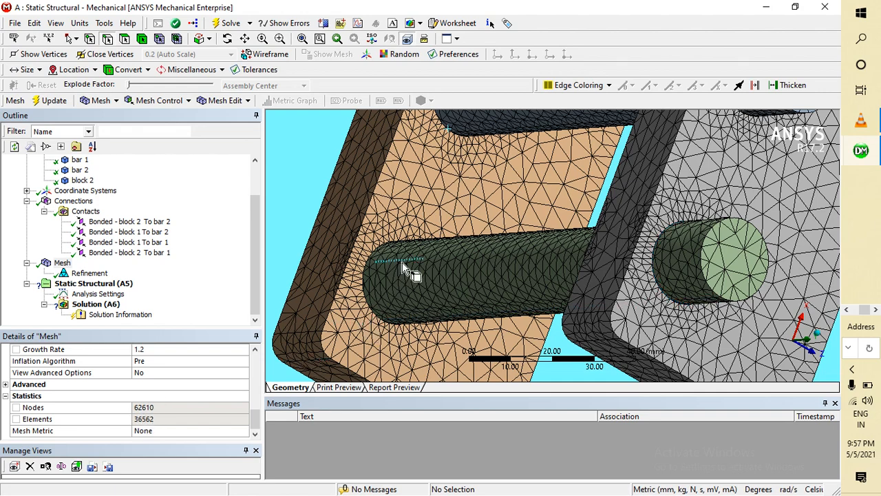
middle_click_drag(478, 267, 592, 201)
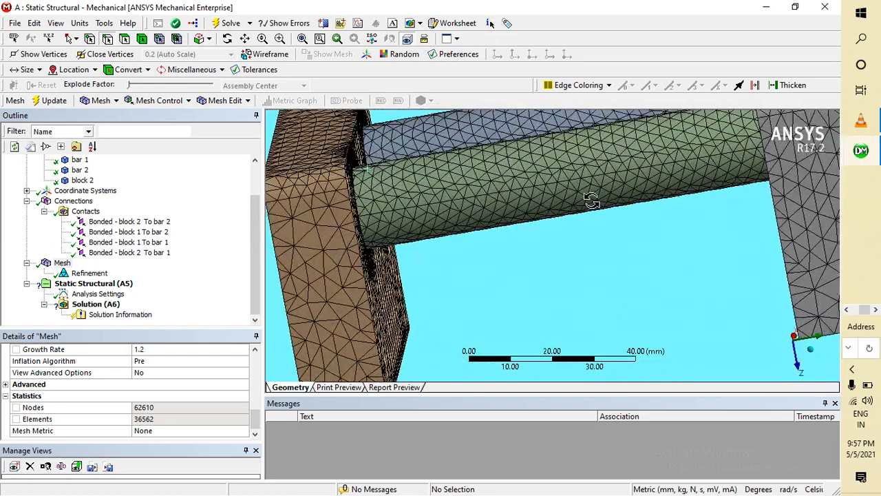
left_click(91, 307)
right_click(90, 309)
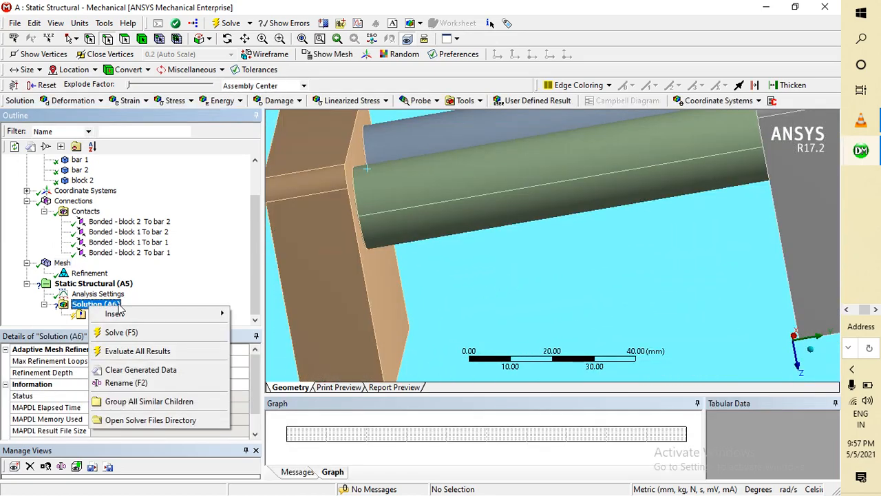
left_click(212, 318)
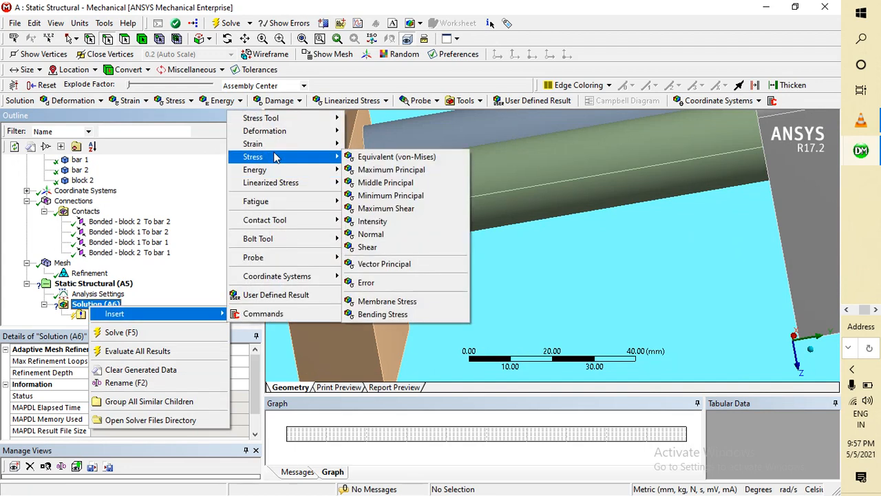
mouse_move(271, 170)
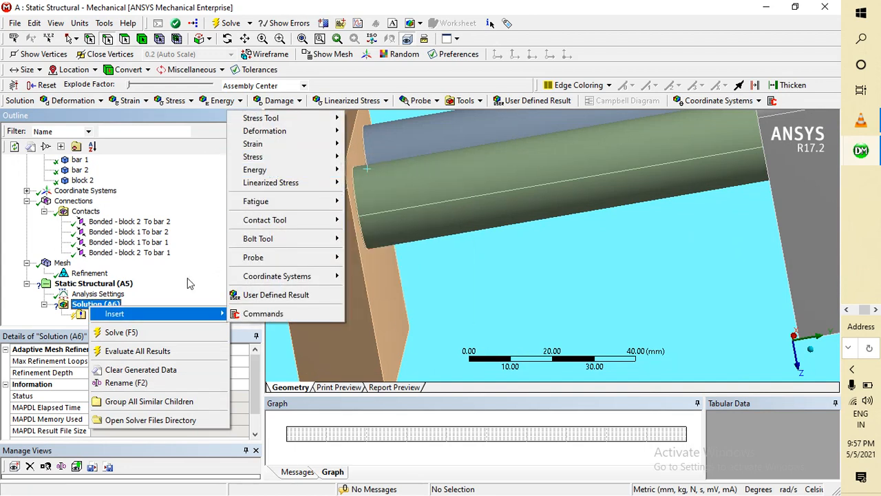
left_click(191, 283)
left_click(138, 314)
right_click(137, 316)
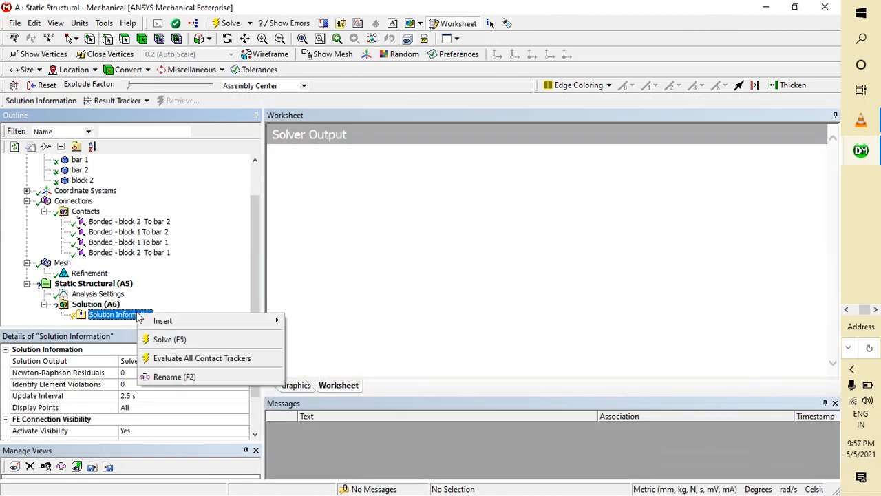
left_click(206, 275)
right_click(105, 297)
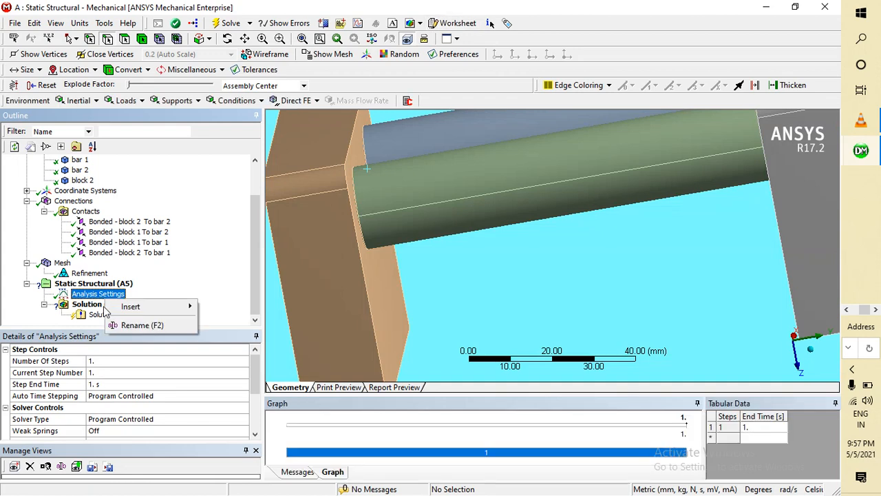
right_click(86, 305)
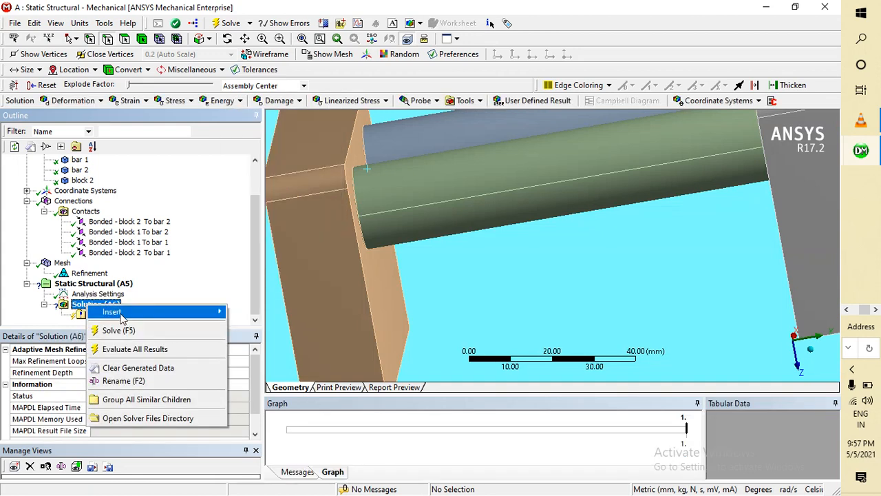
left_click(208, 279)
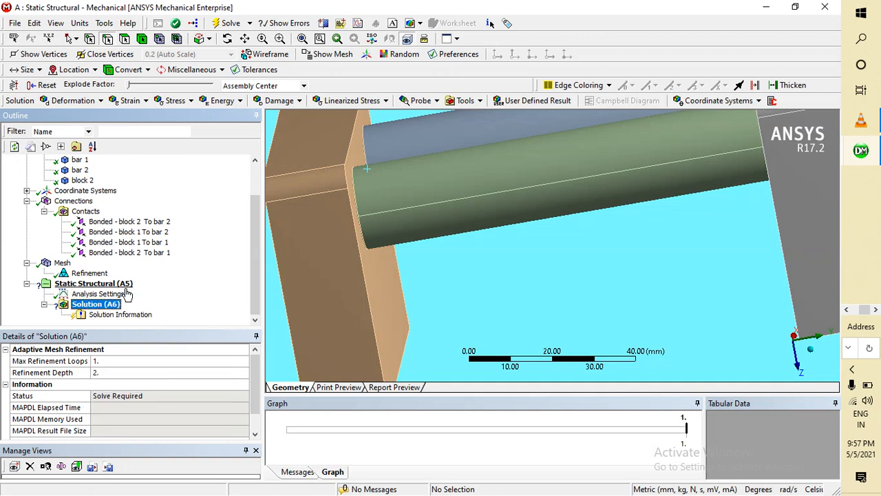
Insert a Fixed Support under Static Structural (A5)
left_click(89, 284)
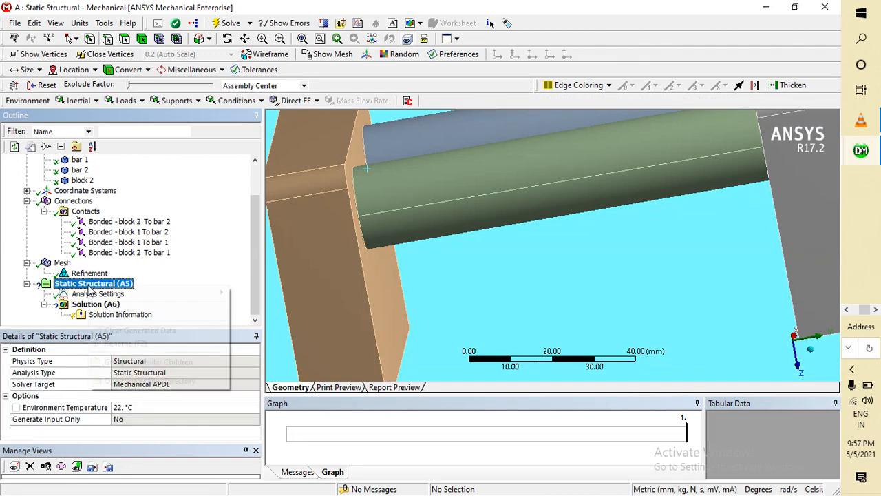
right_click(88, 284)
mouse_move(116, 295)
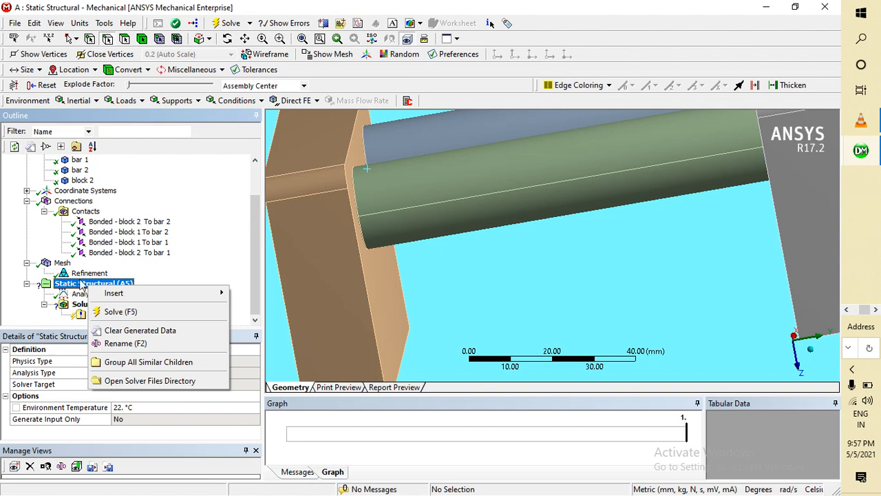
mouse_move(224, 300)
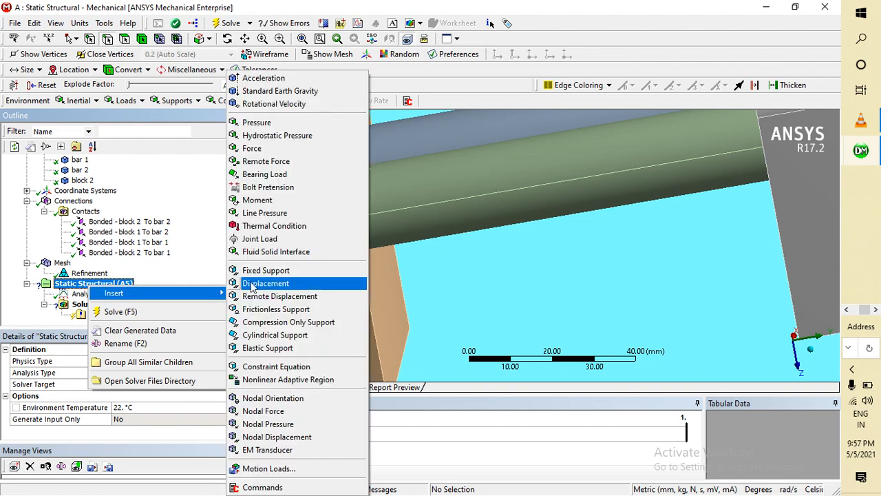
left_click(260, 274)
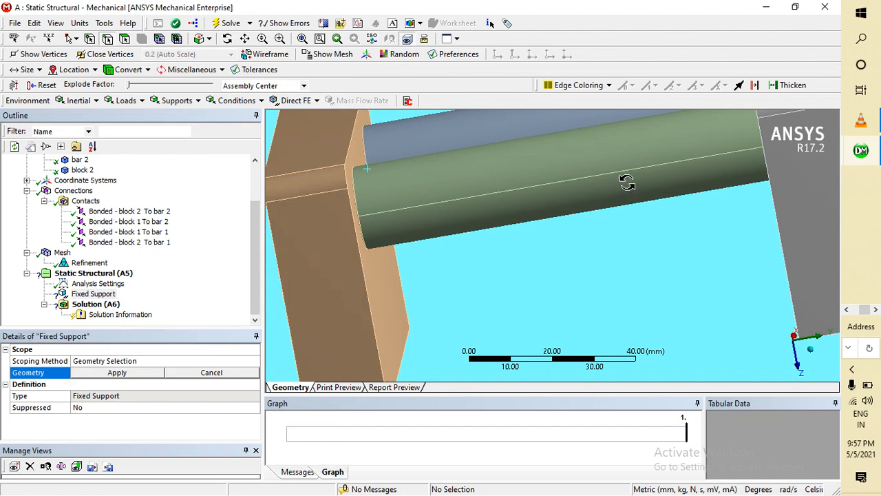
With face selection active, scope the fixed support to the flat long side faces of the grey and orange blocks, opposite their rounded corners
middle_click_drag(629, 181, 618, 216)
scroll(647, 203, "down", 5)
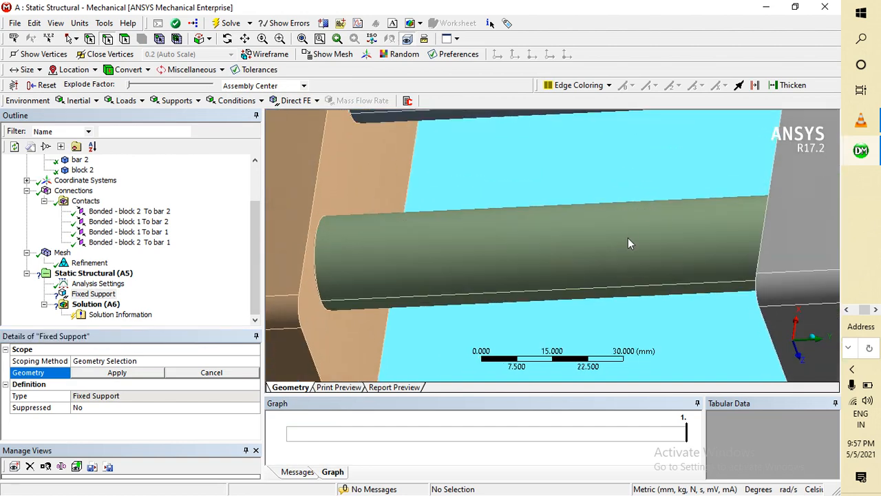
scroll(617, 190, "down", 3)
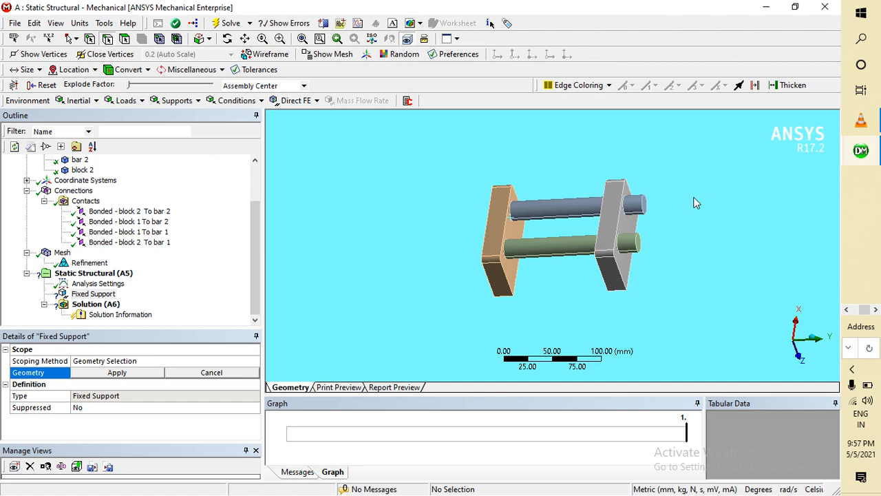
middle_click_drag(692, 201, 586, 164)
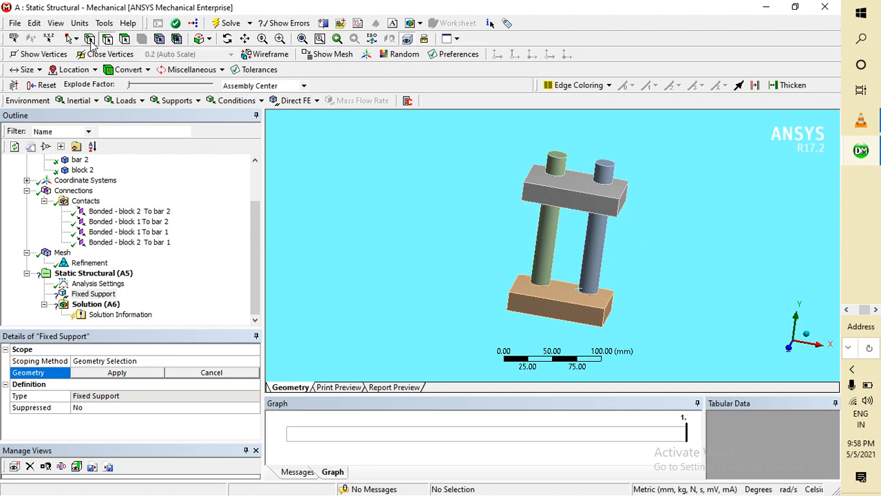
left_click(569, 204)
left_click(557, 314, "ctrl")
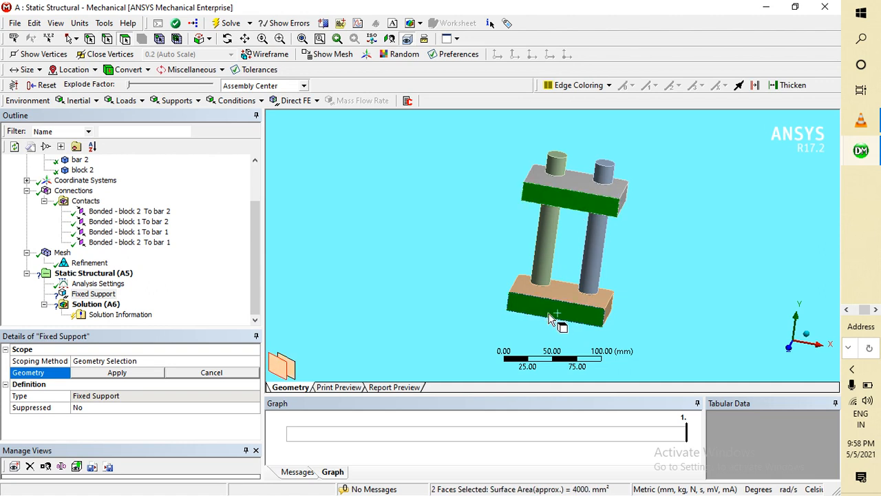
left_click(114, 372)
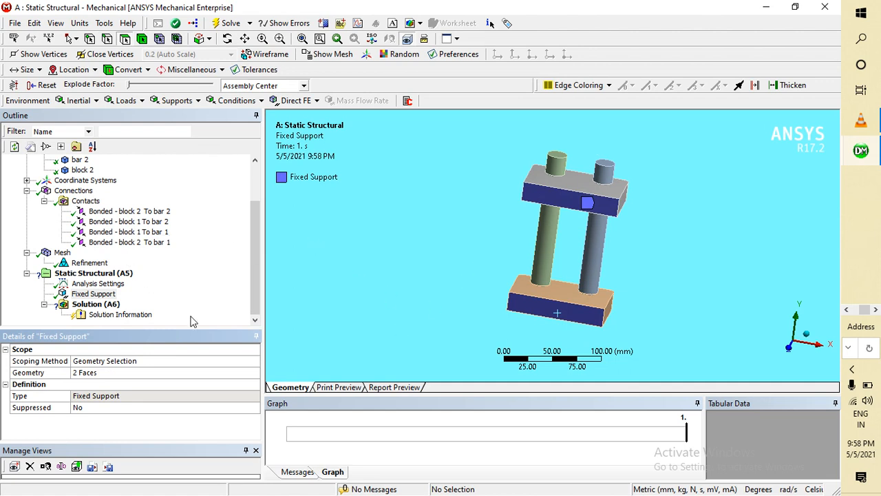
Insert a Pressure load under Static Structural (A5)
left_click(92, 274)
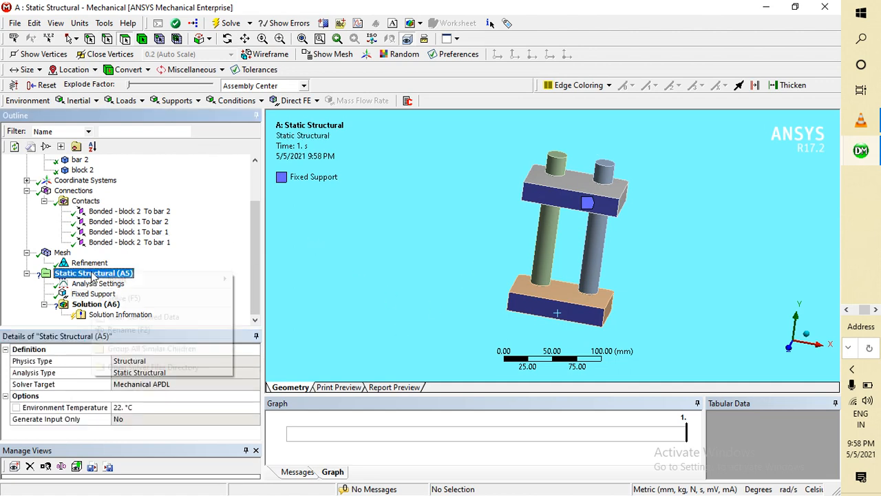
right_click(92, 273)
mouse_move(138, 282)
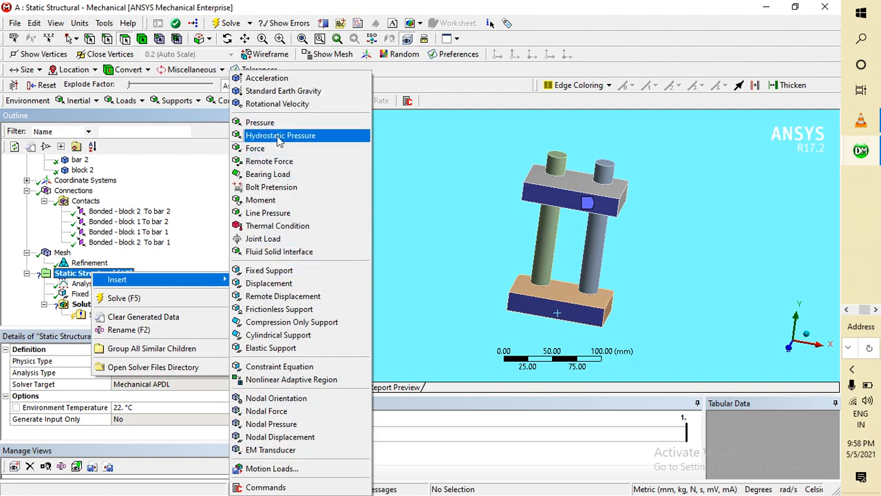
left_click(261, 122)
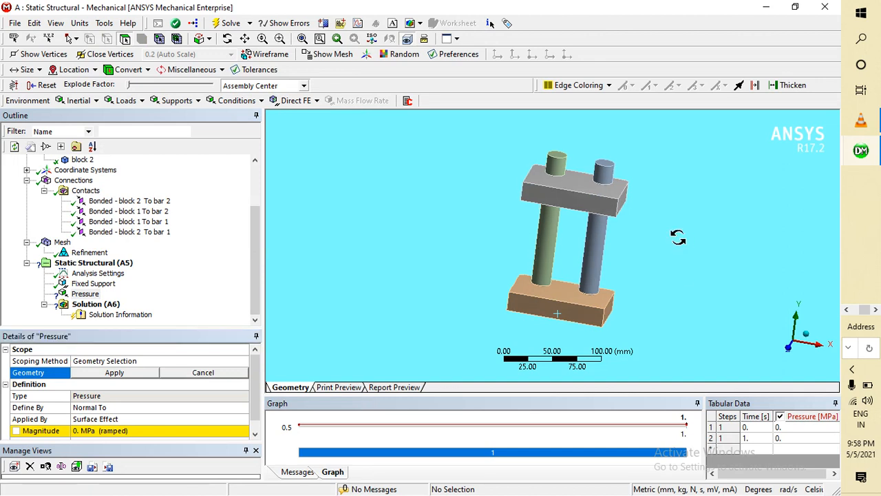
Scope the pressure to the cylindrical face of the blue-grey bar
left_click_drag(677, 236, 646, 282)
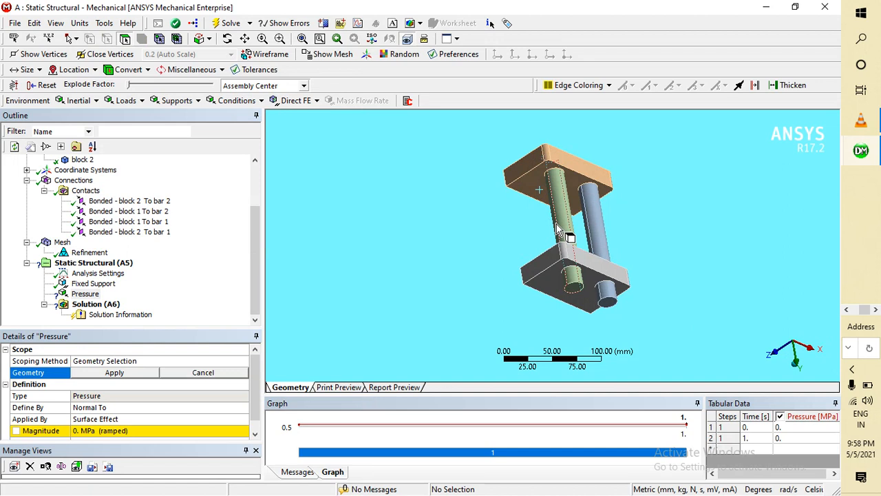
left_click(570, 231)
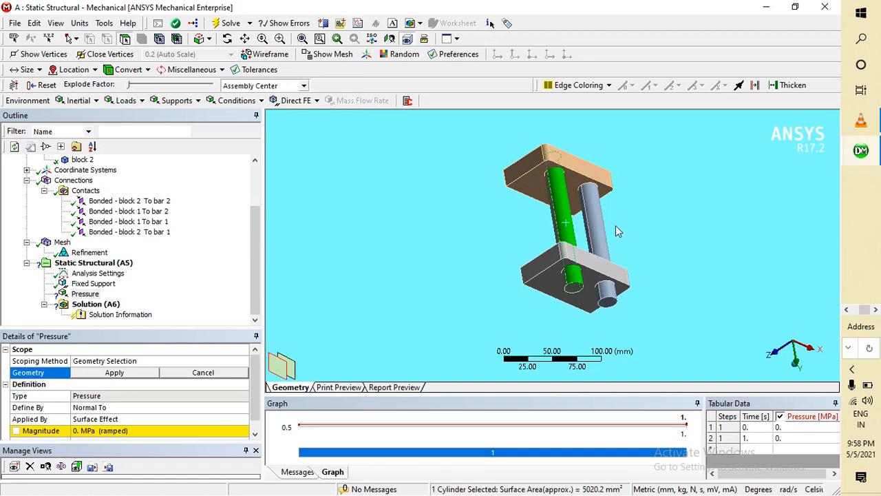
left_click(603, 234)
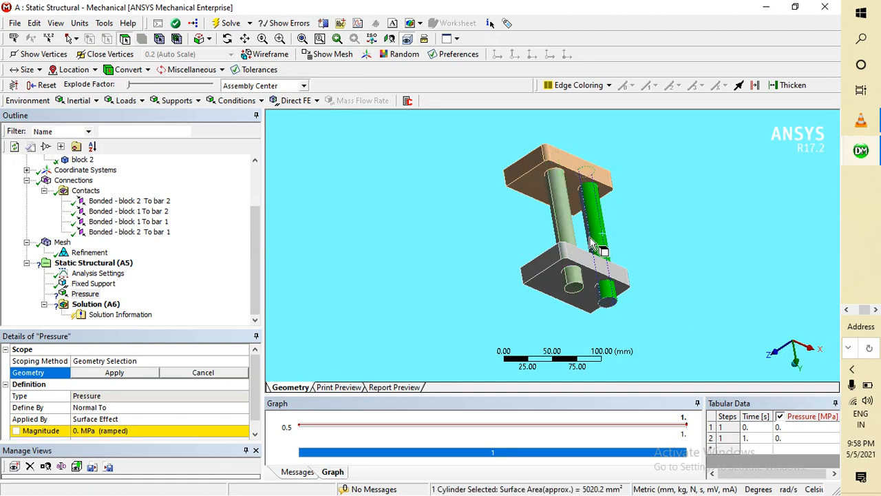
left_click(120, 376)
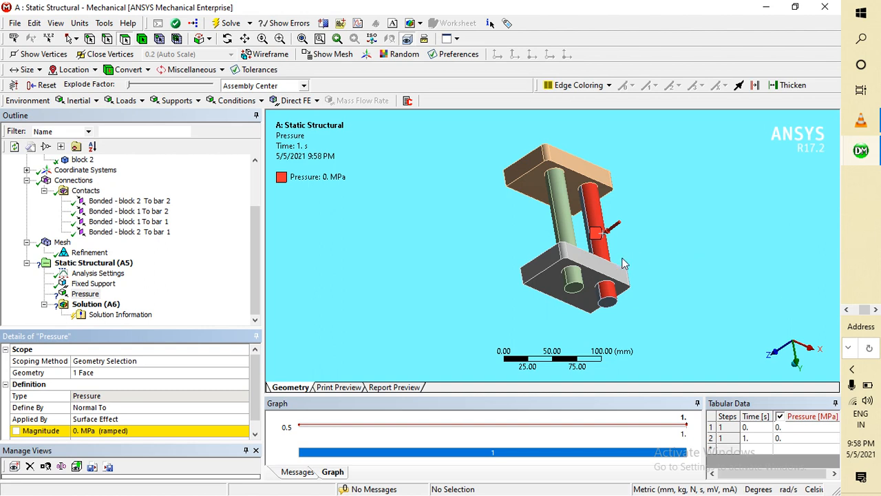
left_click(559, 227)
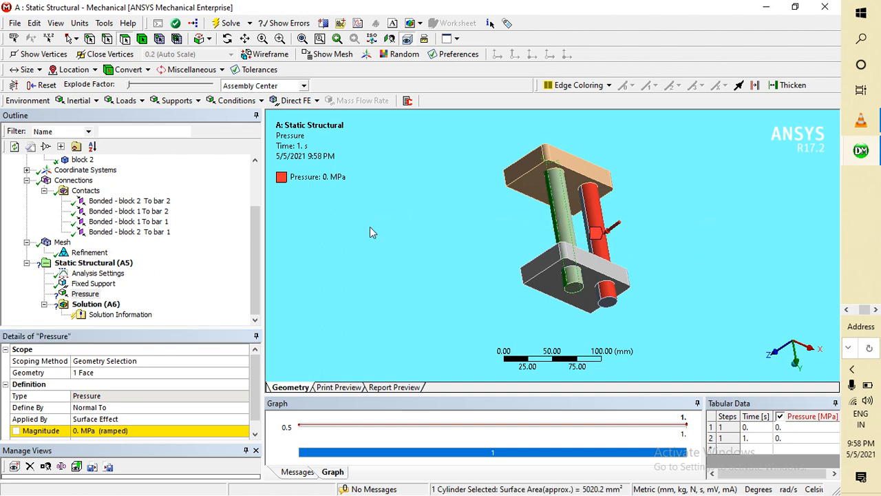
left_click(645, 230)
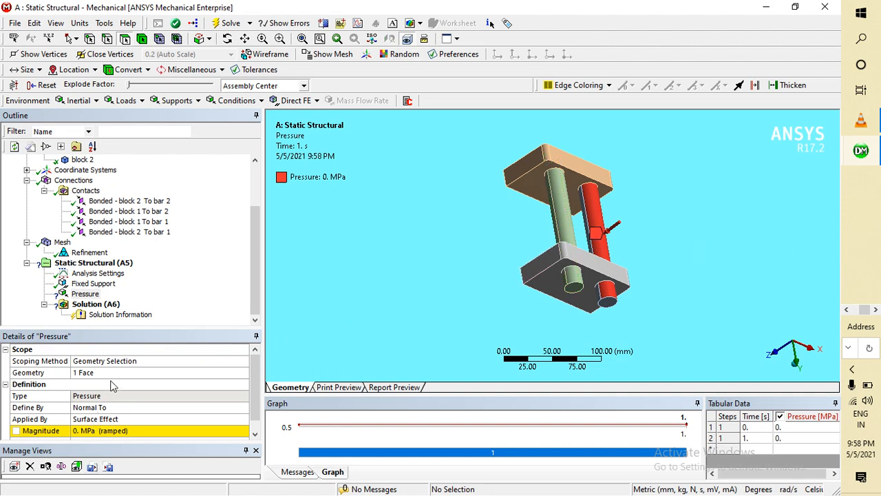
Define the blue-grey bar's pressure by Components instead of normal to the face
left_click(108, 393)
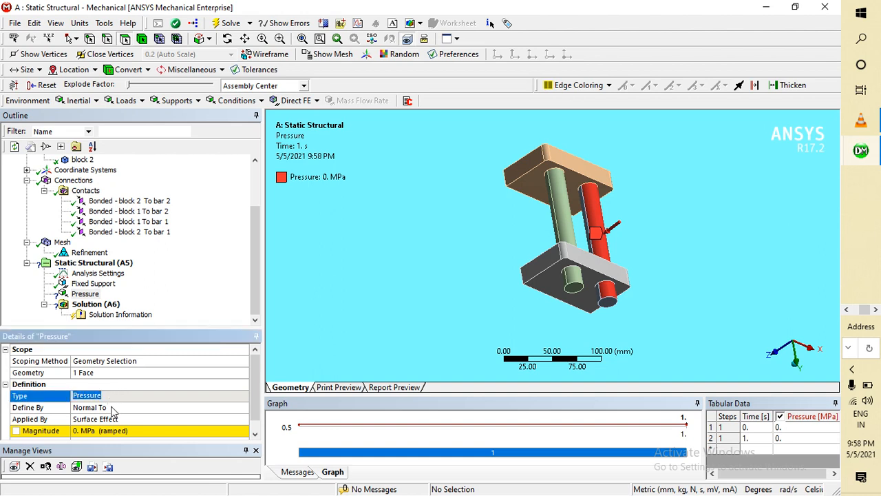
left_click(113, 409)
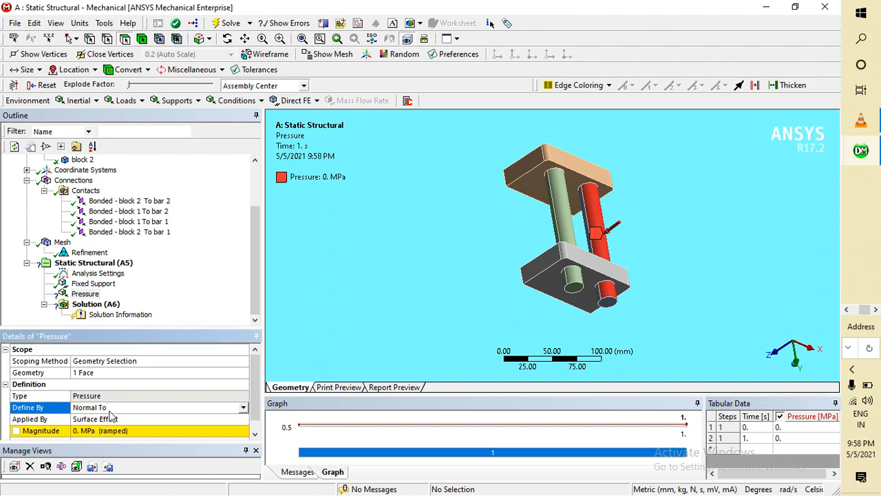
left_click(243, 407)
left_click(189, 424)
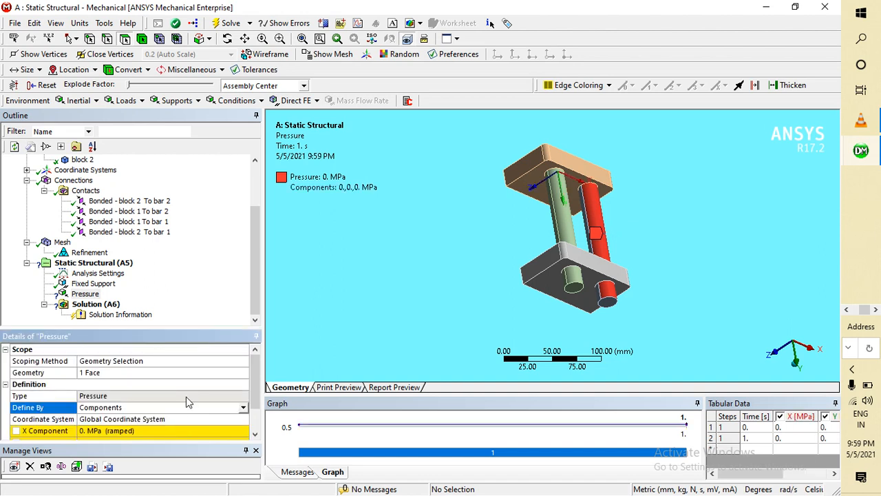
scroll(186, 396, "down", 1)
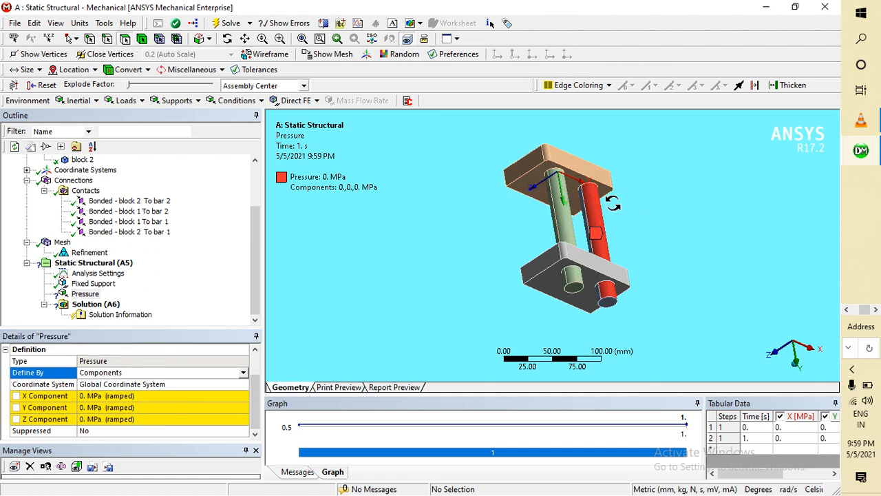
Set the blue-grey bar's pressure to 1 MPa in the X component, with 0 MPa in Y and Z
scroll(615, 209, "up", 5)
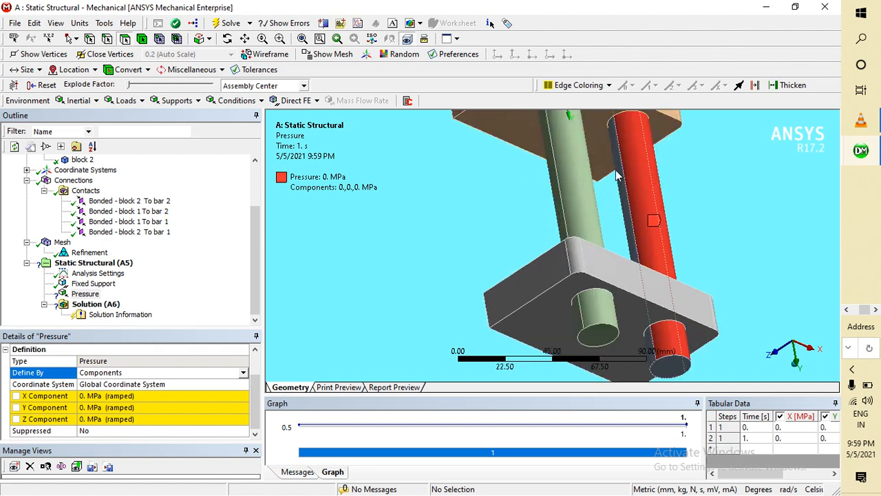
left_click_drag(619, 173, 623, 192)
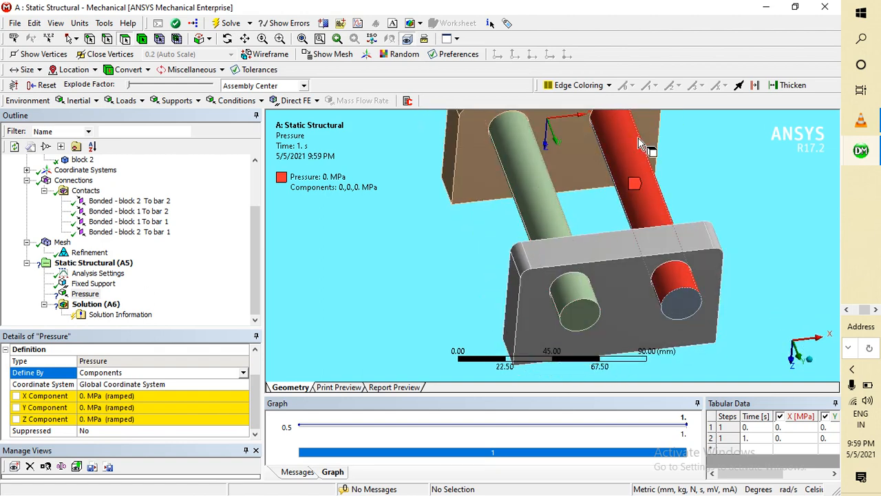
middle_click_drag(758, 161, 718, 245, "ctrl")
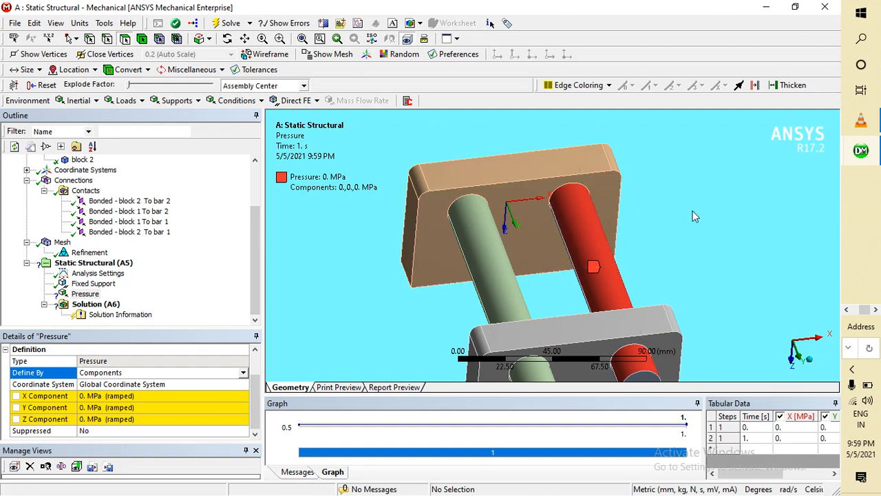
left_click(104, 395)
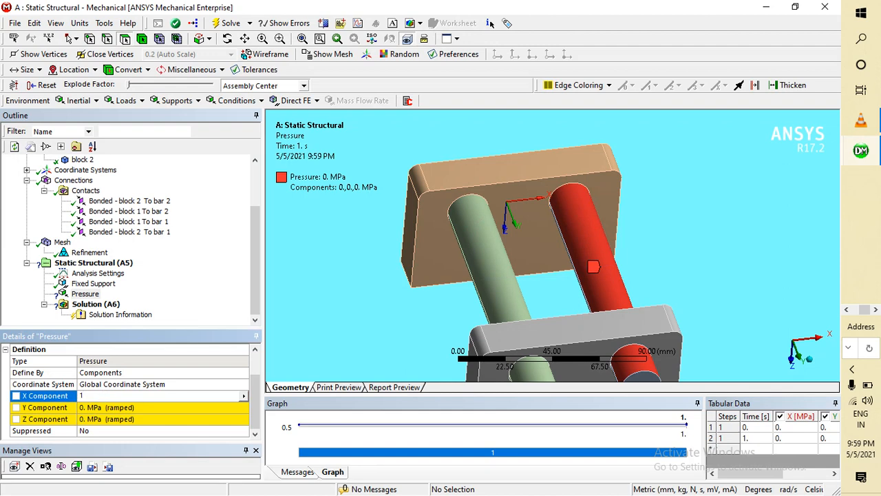
type("1")
key("Return")
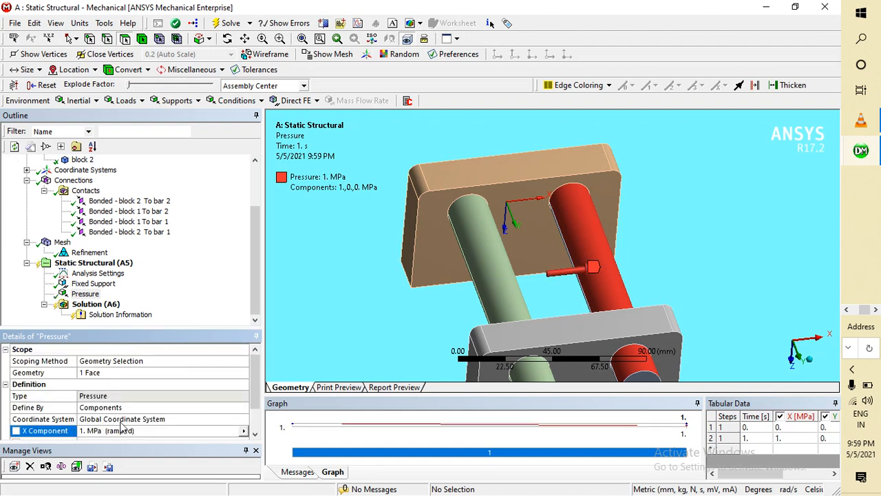
scroll(123, 427, "down", 1)
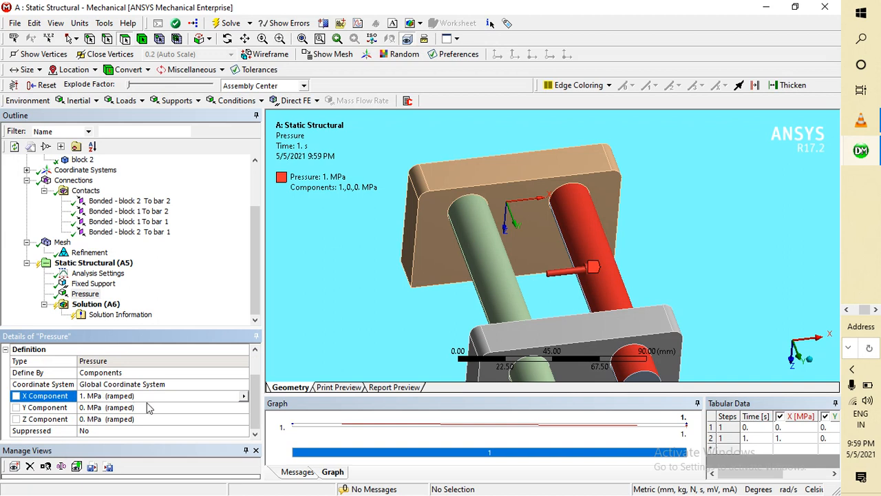
left_click(145, 396)
left_click(109, 407)
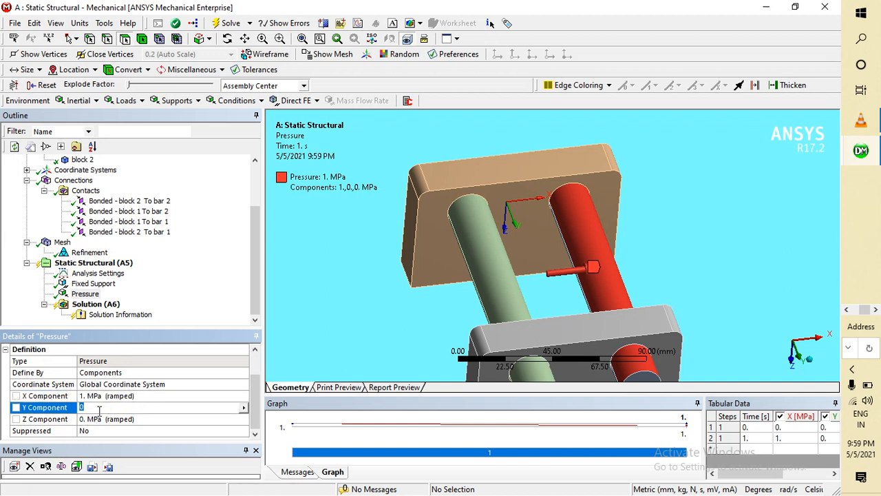
left_click(99, 418)
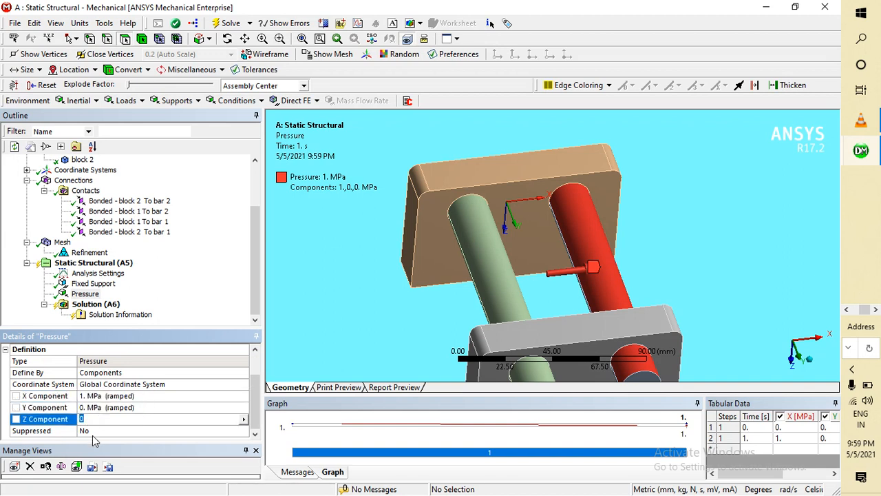
left_click(344, 332)
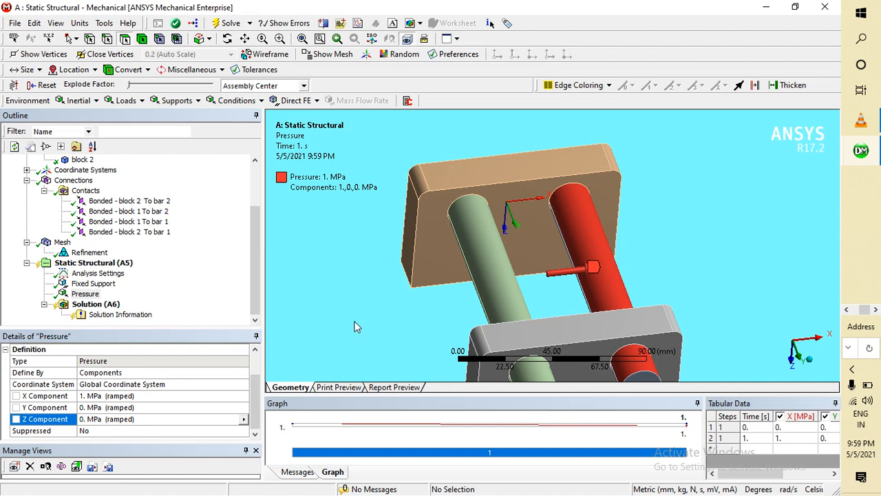
Insert a second Pressure load under Static Structural (A5)
left_click(91, 265)
right_click(93, 271)
mouse_move(118, 274)
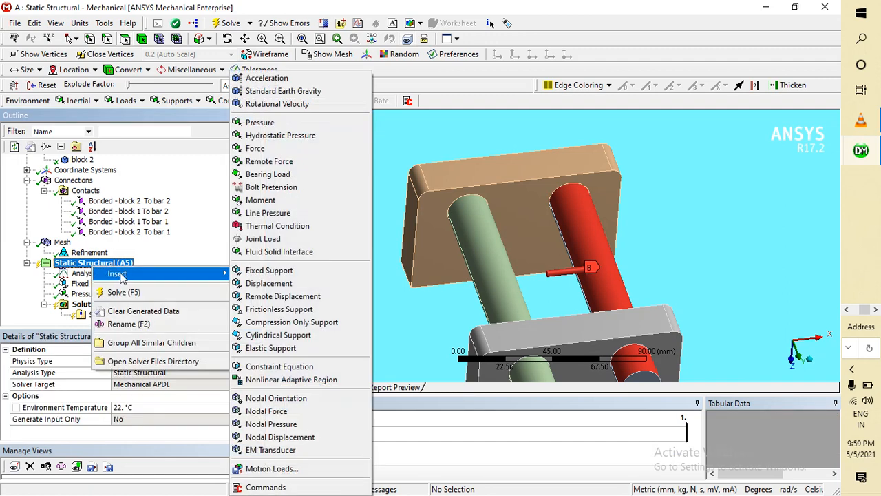
left_click(260, 122)
Scope the second pressure to the cylindrical face of the green bar
left_click(480, 270)
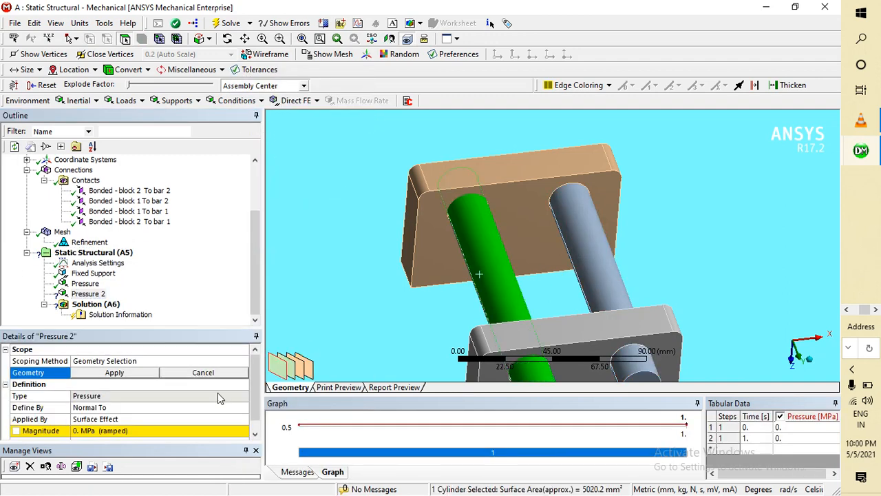
scroll(118, 417, "down", 1)
left_click(121, 399)
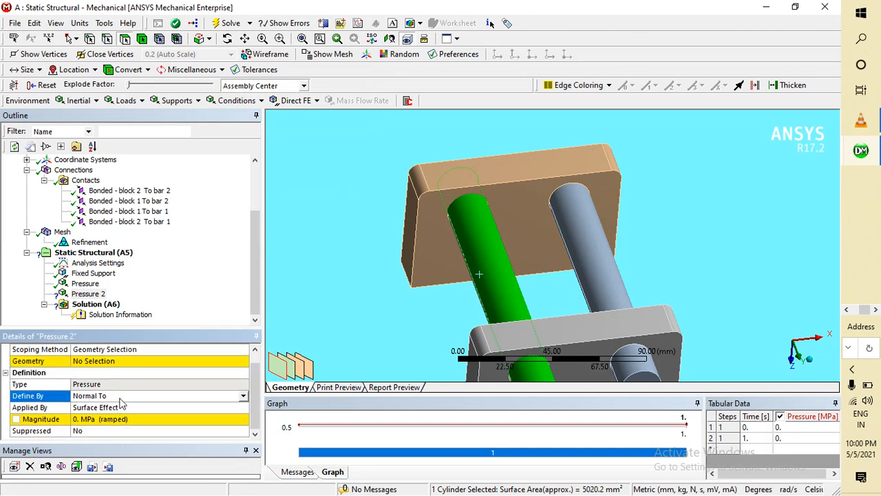
left_click(166, 361)
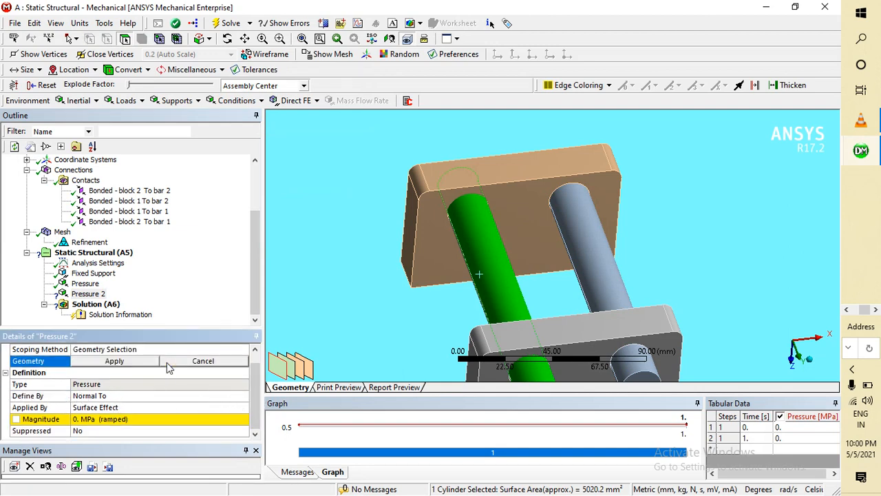
left_click(104, 362)
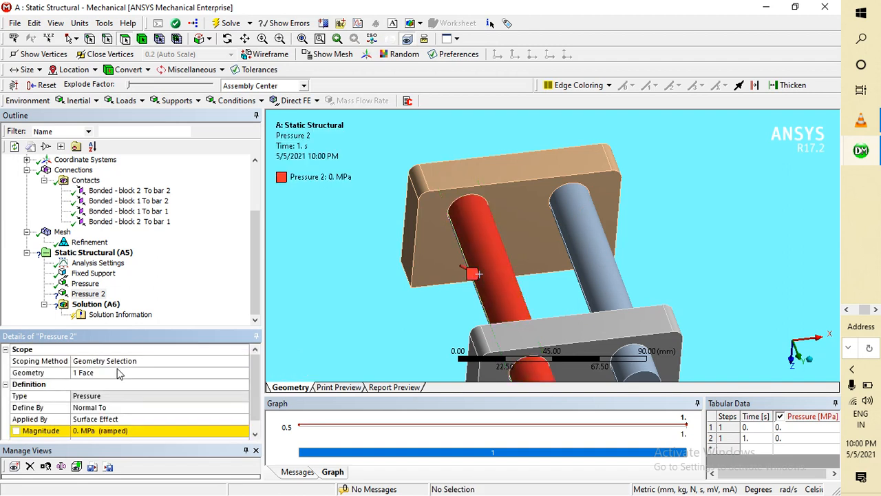
Define the green bar's pressure by Components and set its X component to -1 MPa
left_click(135, 409)
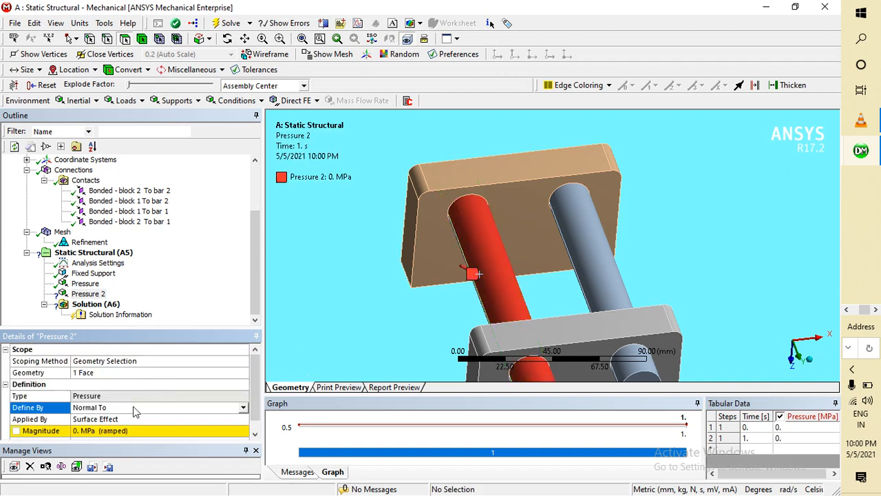
left_click(243, 408)
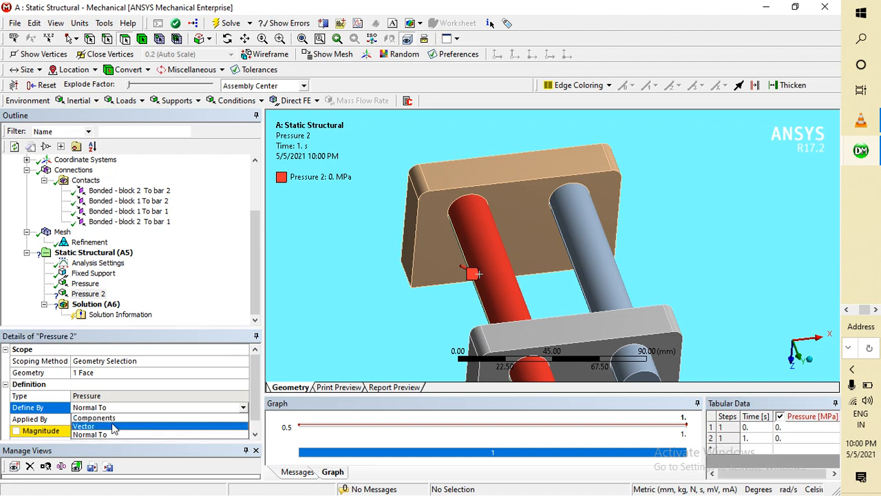
left_click(100, 417)
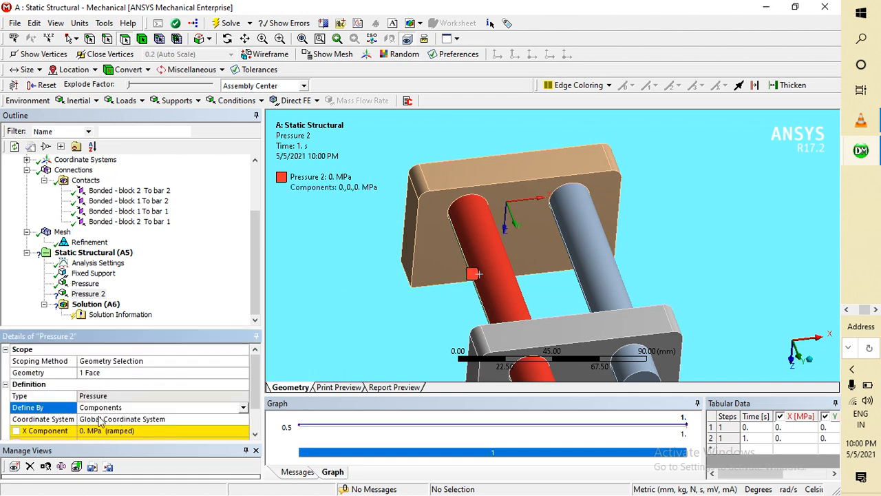
scroll(99, 419, "down", 1)
left_click(102, 395)
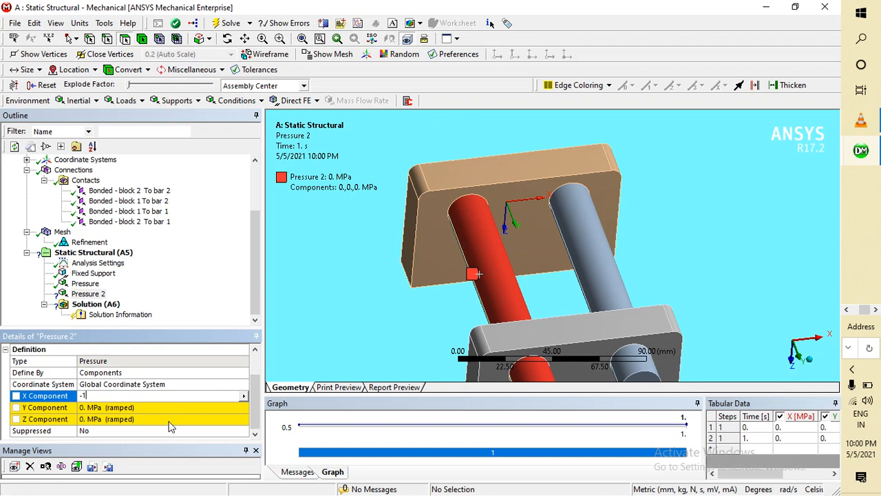
key("Return")
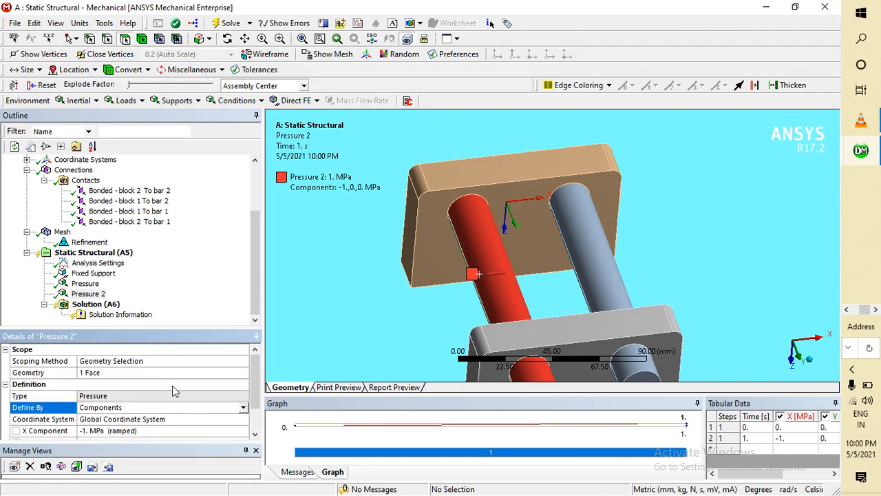
scroll(174, 390, "down", 1)
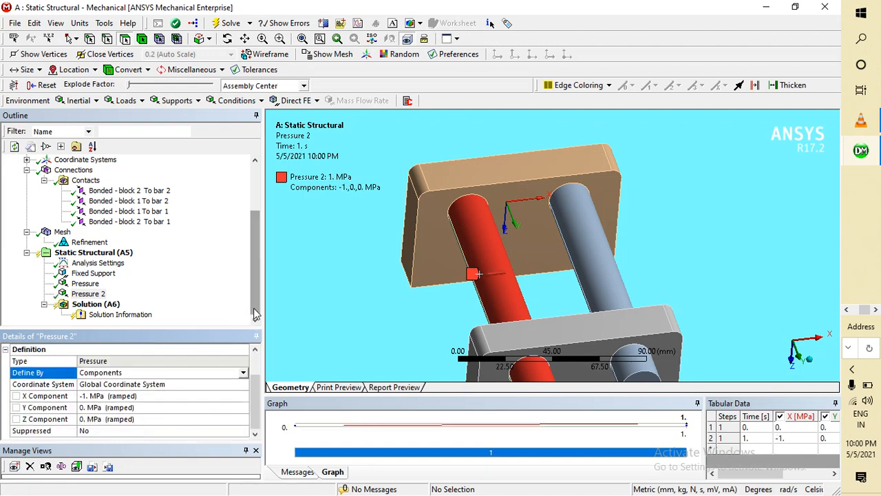
Solve the static structural analysis, allowing firewall access for the PMI proxy and MPI process manager on private networks
scroll(432, 303, "up", 3)
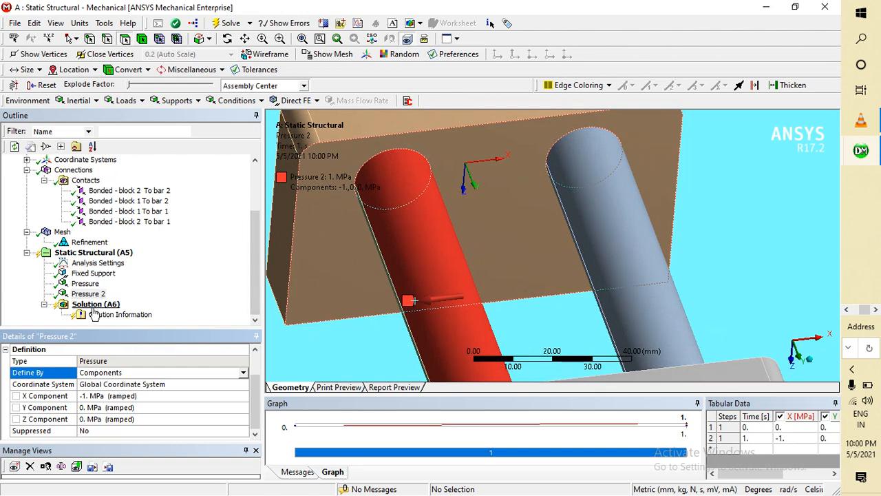
left_click(230, 25)
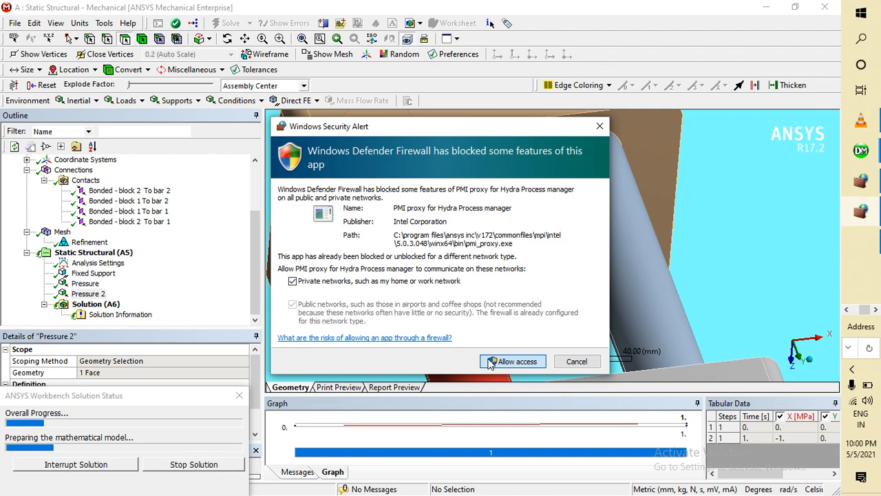
left_click(490, 362)
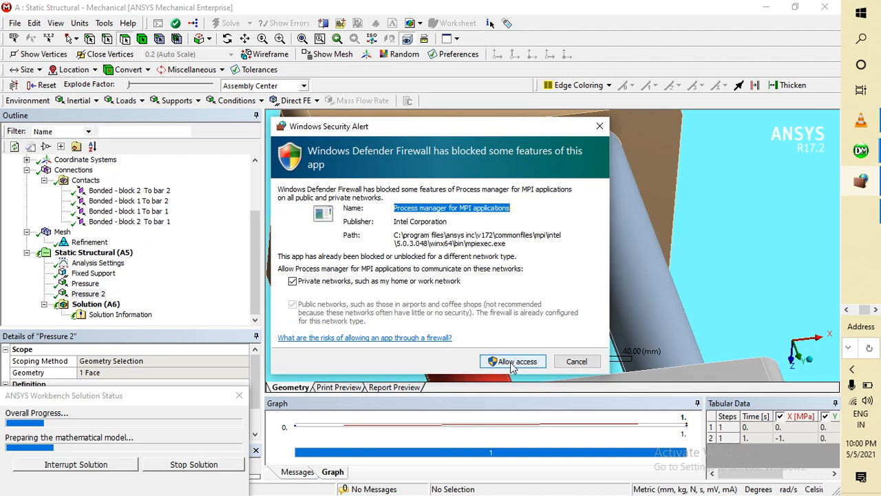
left_click(511, 364)
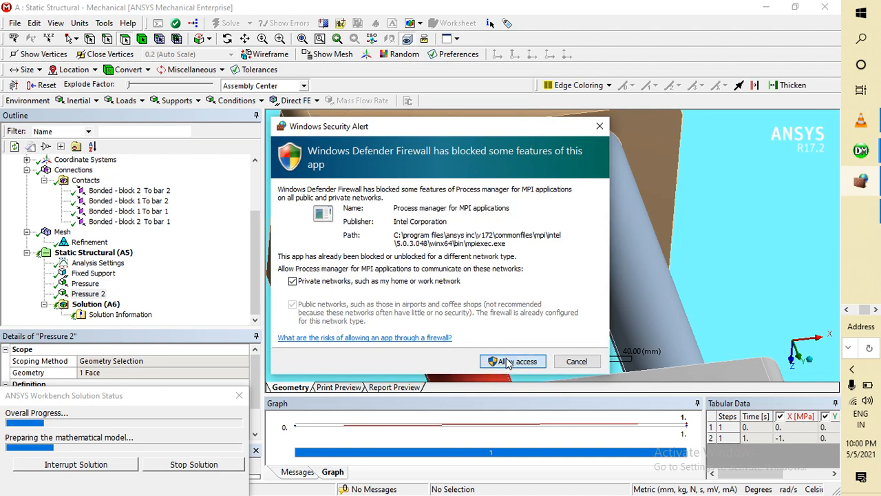
left_click(508, 362)
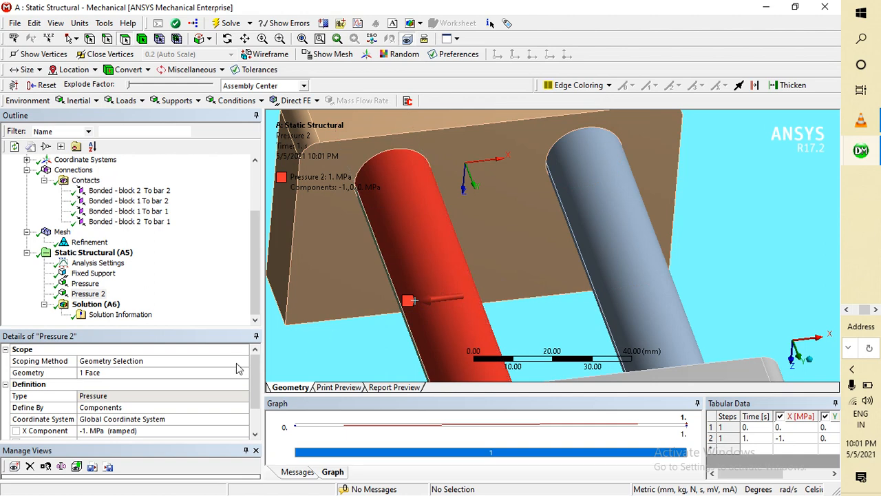
Insert a Directional Deformation result under Solution (A6)
right_click(90, 306)
mouse_move(155, 311)
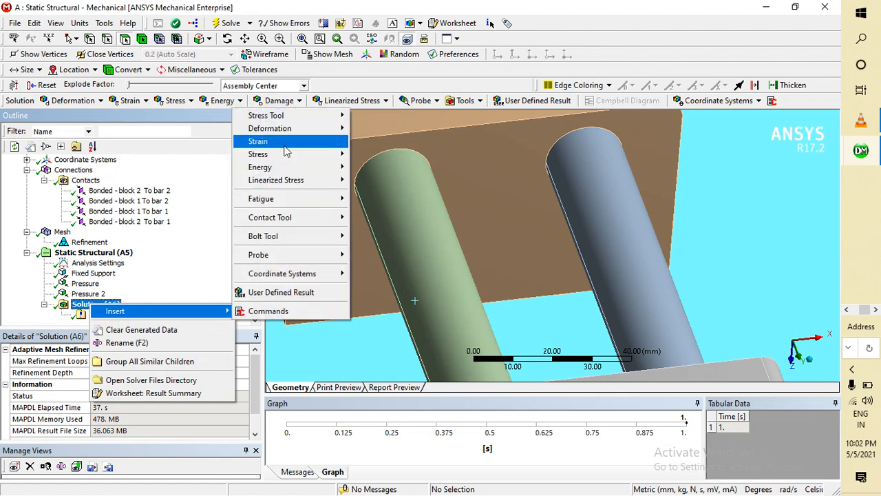
mouse_move(282, 132)
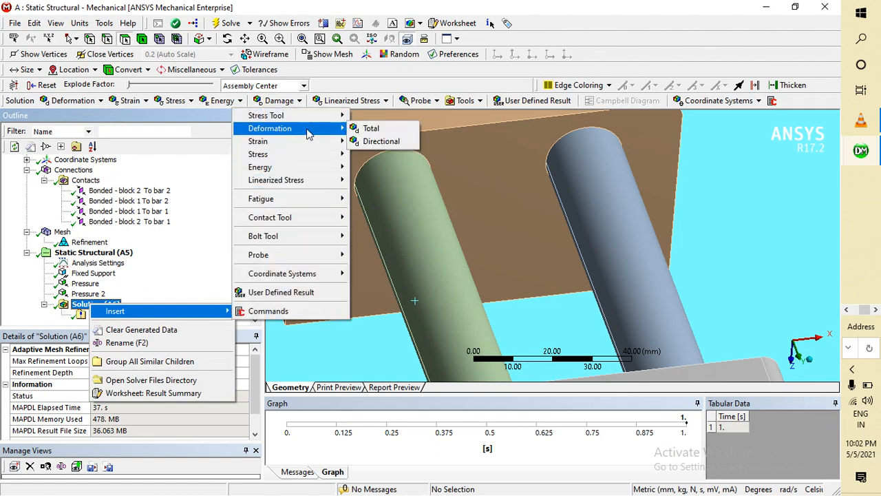
left_click(378, 142)
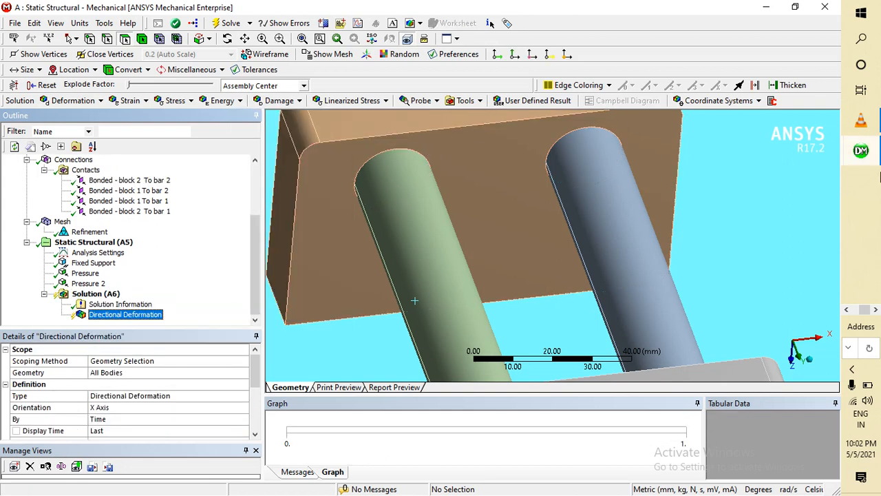
Insert an Equivalent (von-Mises) Stress result under Solution (A6) and solve to evaluate the results
left_click(96, 294)
right_click(98, 295)
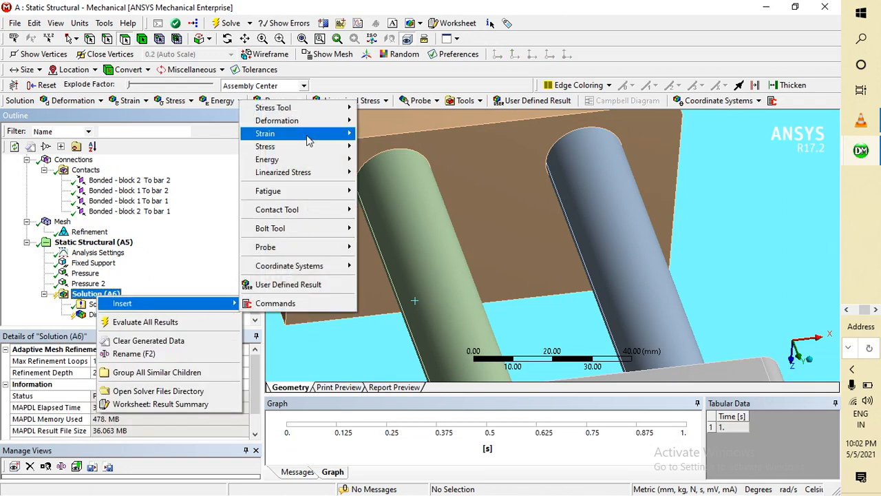
mouse_move(305, 114)
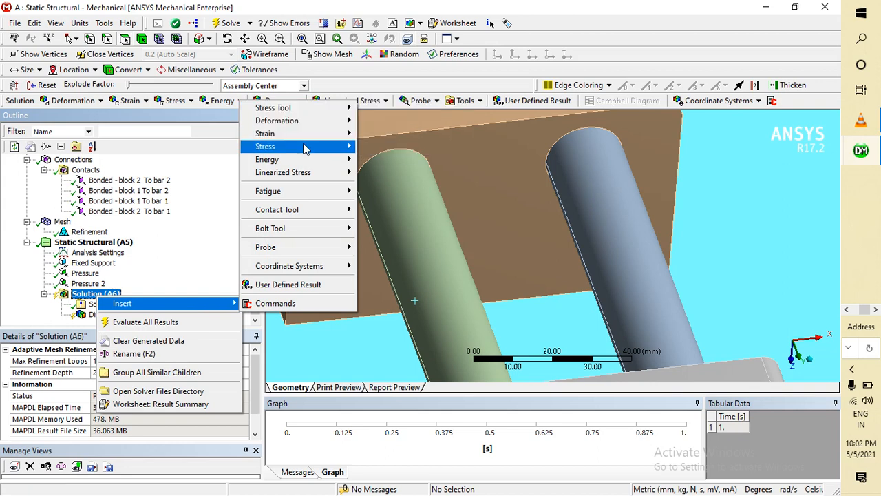
mouse_move(318, 146)
left_click(365, 146)
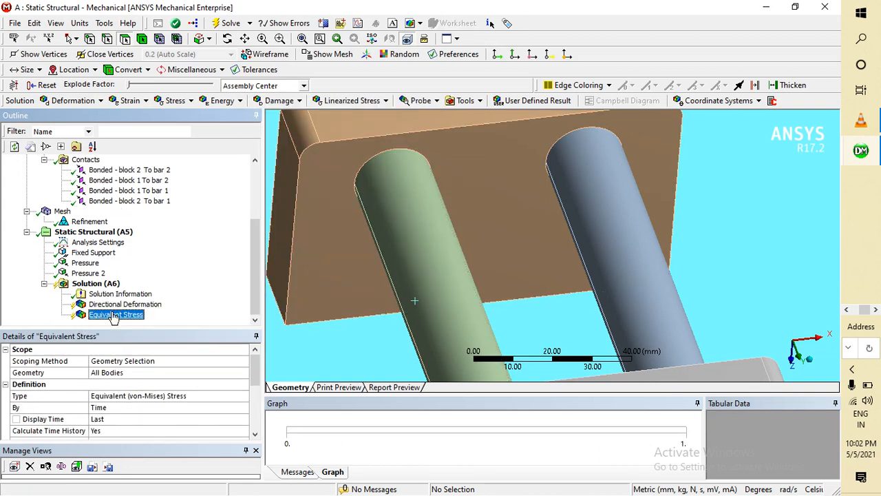
left_click(229, 23)
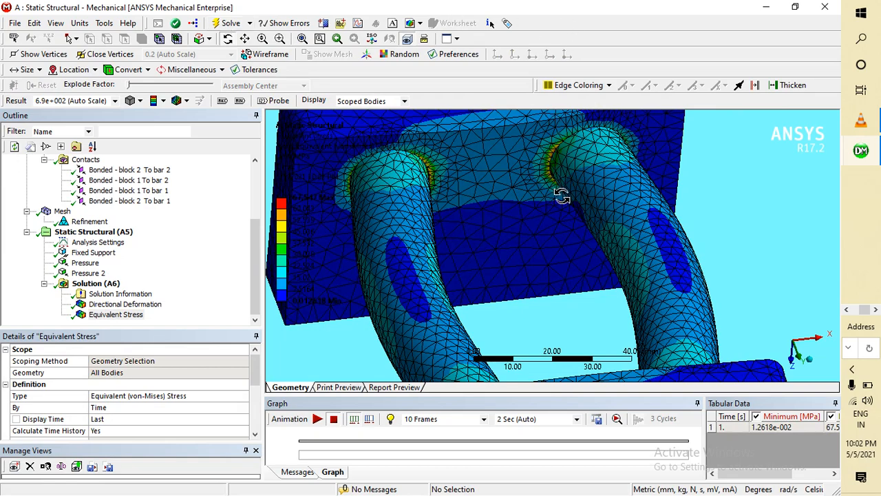
Examine the equivalent stress distribution on the bars and blocks from several angles
mouse_move(560, 191)
middle_mouse_down()
mouse_move(565, 215)
mouse_move(390, 232)
mouse_move(429, 220)
middle_mouse_up()
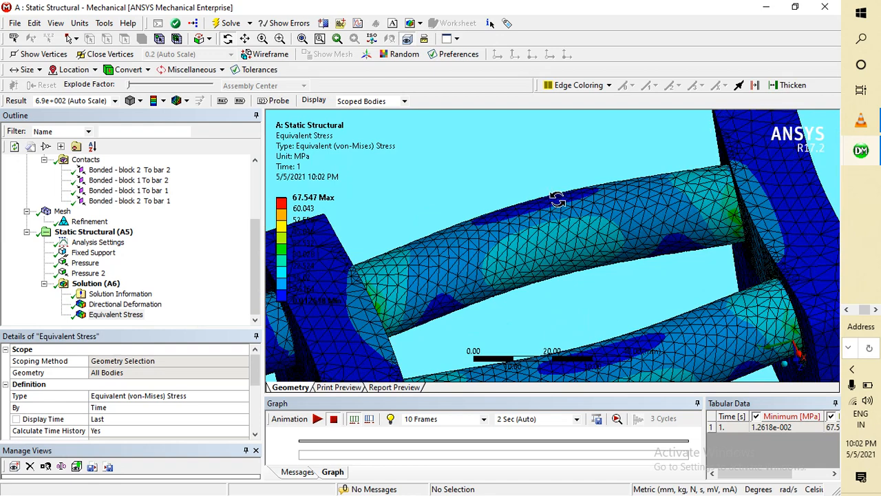
scroll(556, 195, "down", 4)
middle_click_drag(559, 249, 771, 262)
middle_click_drag(796, 320, 616, 213)
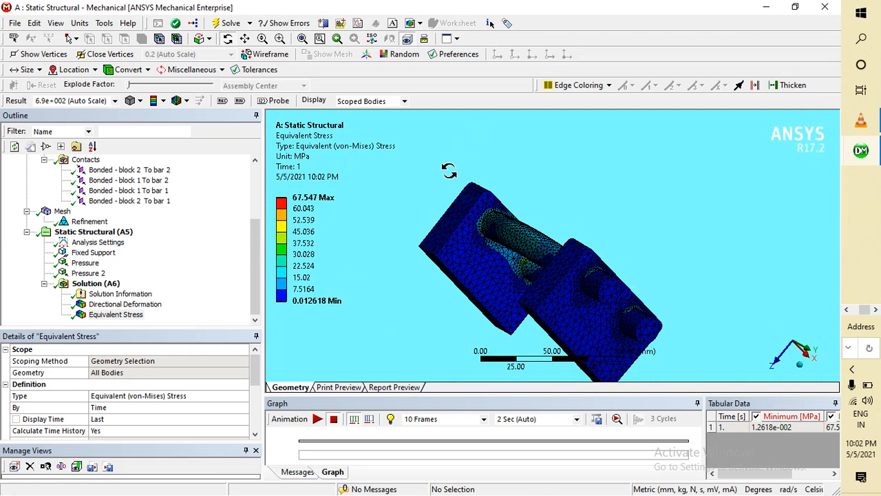
middle_click_drag(449, 166, 452, 219)
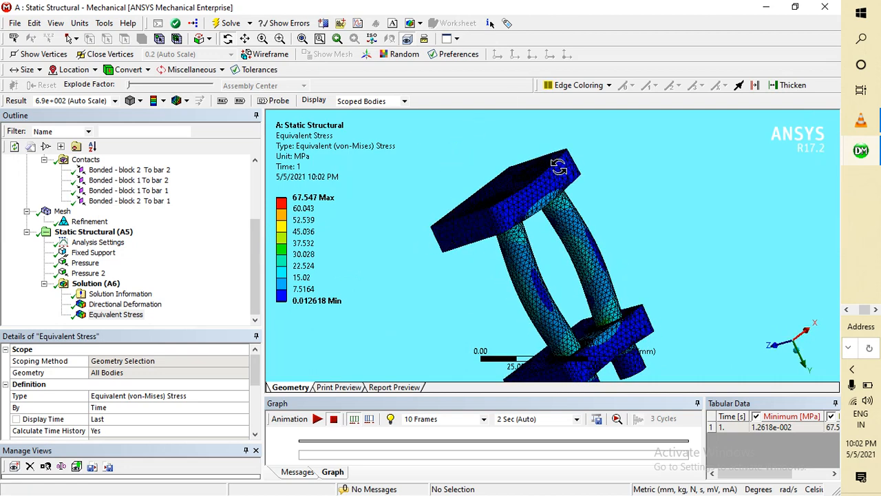
left_click_drag(499, 131, 406, 185)
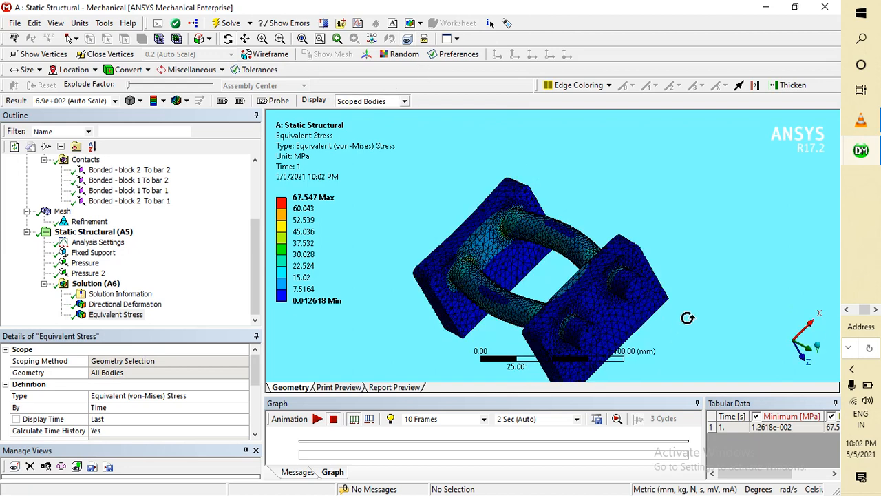
left_click_drag(696, 320, 570, 201)
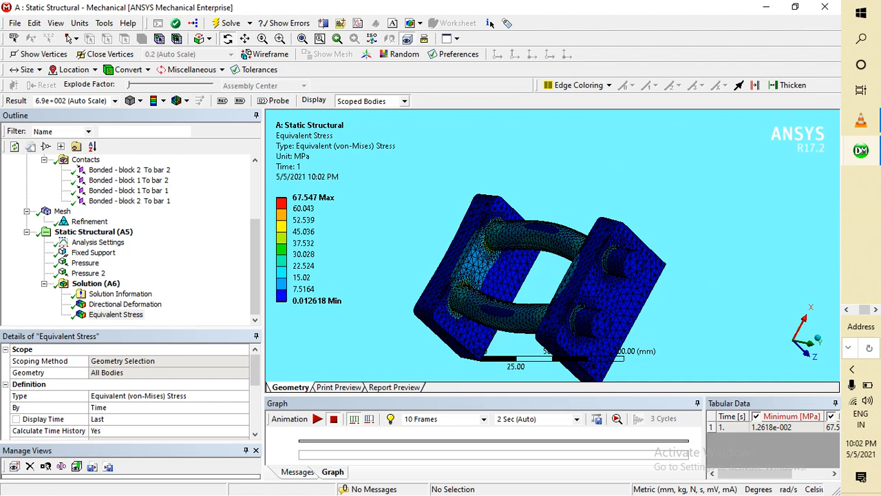
Set the result display scale to 0.0 (Undeformed) and animate the equivalent stress
left_click(114, 100)
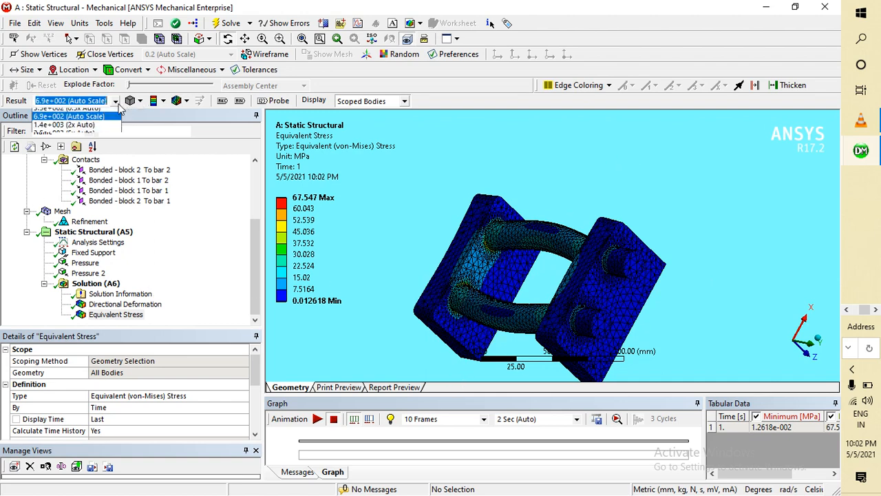
left_click(99, 113)
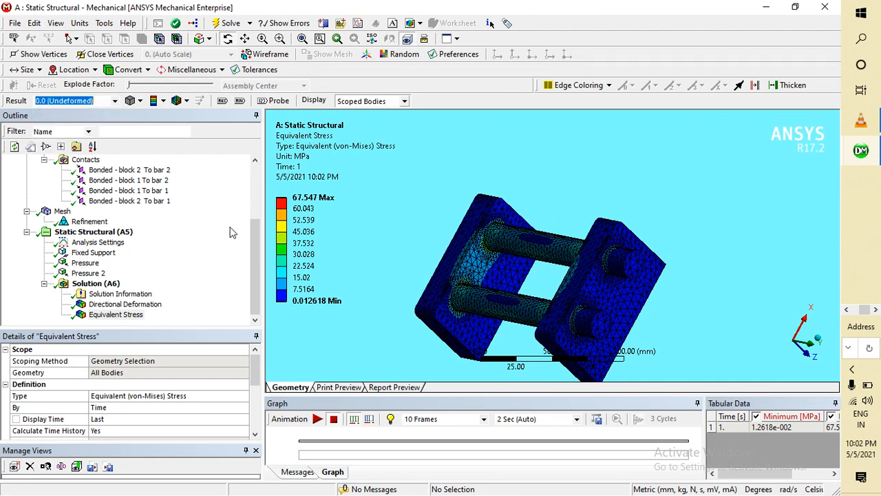
left_click(317, 420)
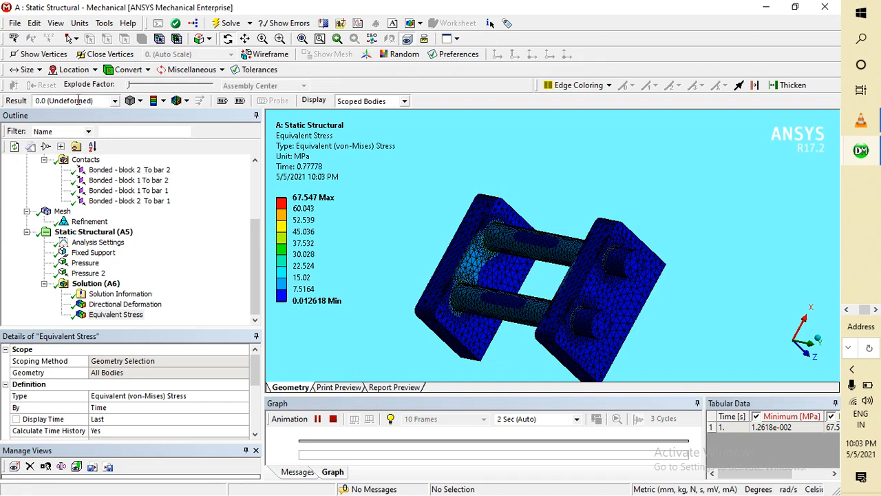
Animate the X-axis directional deformation, first at the current scale and again at 1.0 (True Scale)
left_click(118, 305)
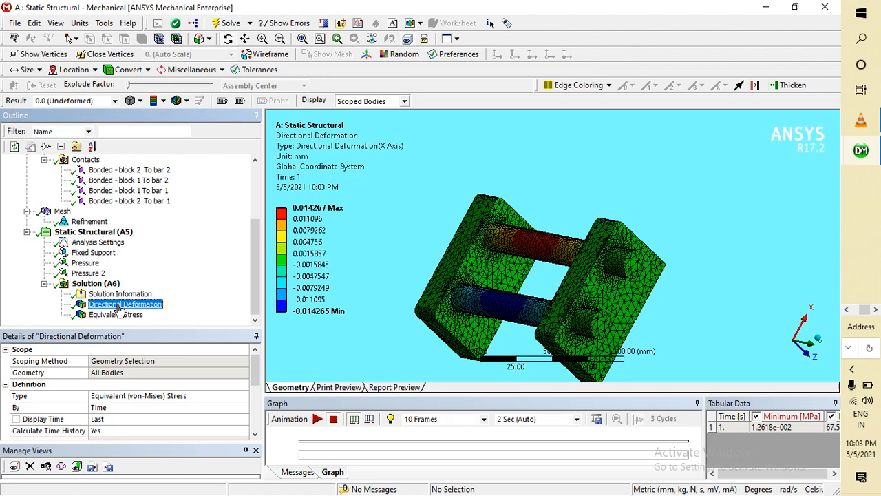
left_click(317, 420)
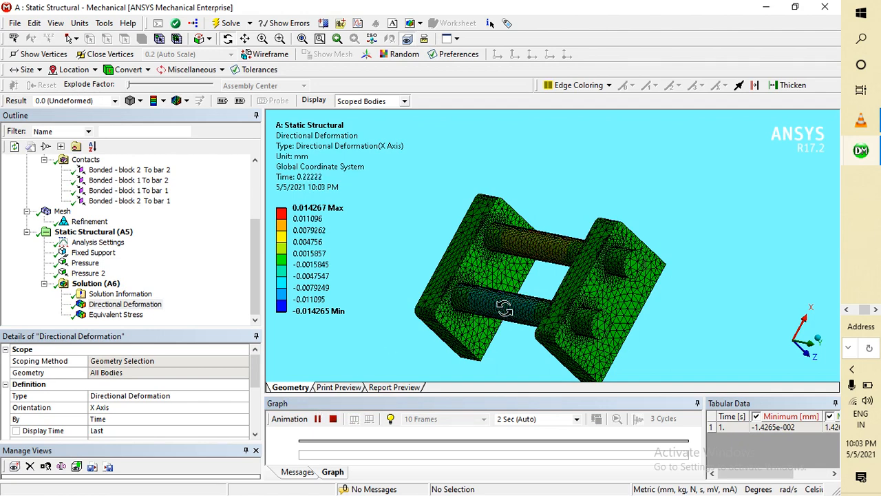
left_click(113, 102)
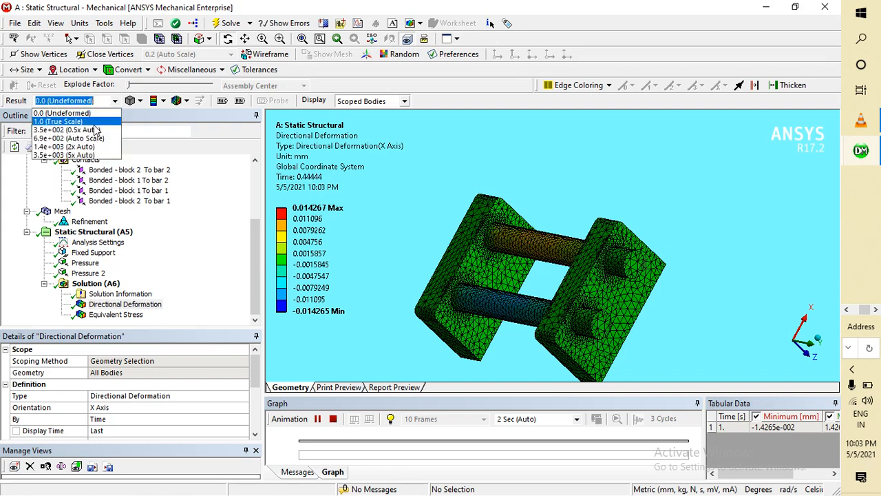
left_click(94, 125)
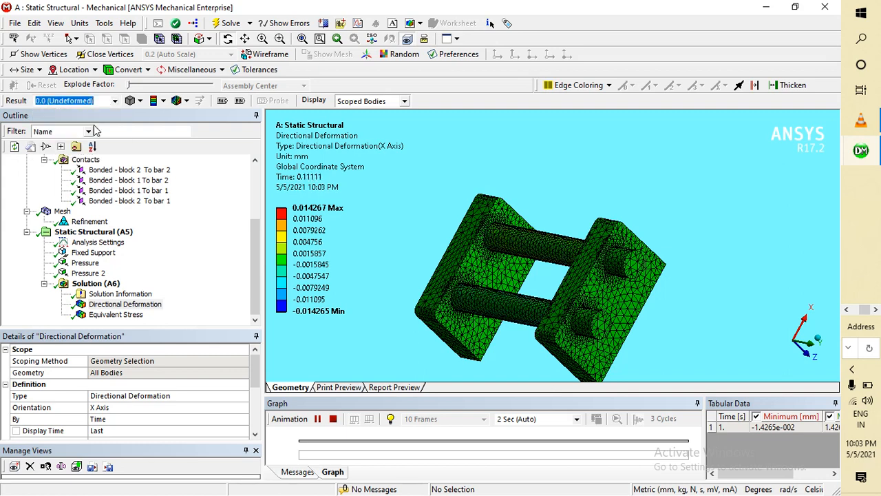
left_click(318, 420)
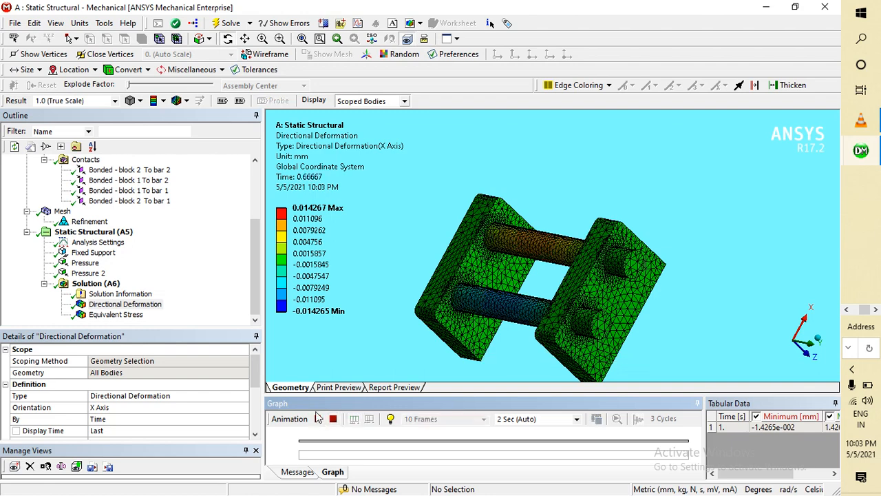
Set the result display scale to 3.5e+002 (0.5x Auto) and animate the directional deformation
left_click(114, 101)
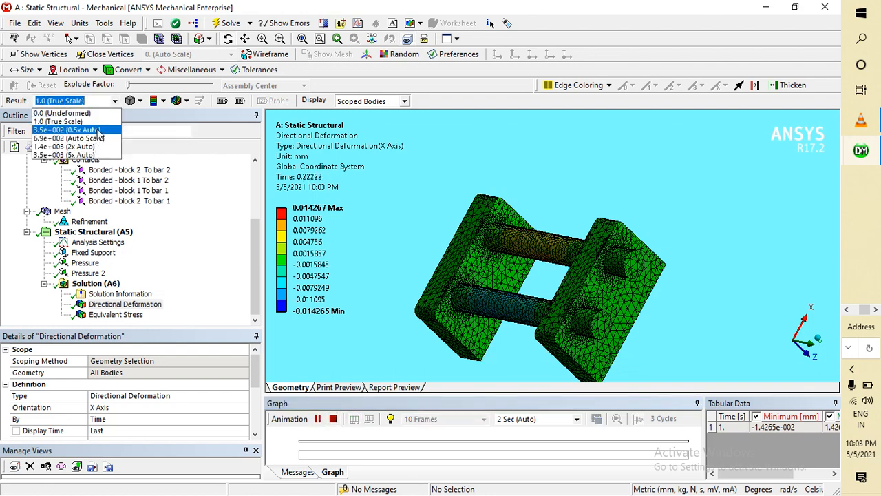
left_click(69, 129)
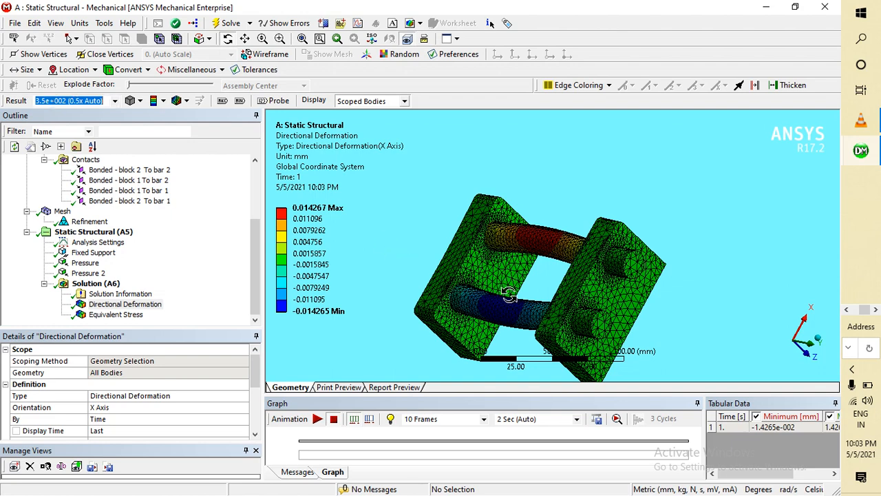
left_click(317, 419)
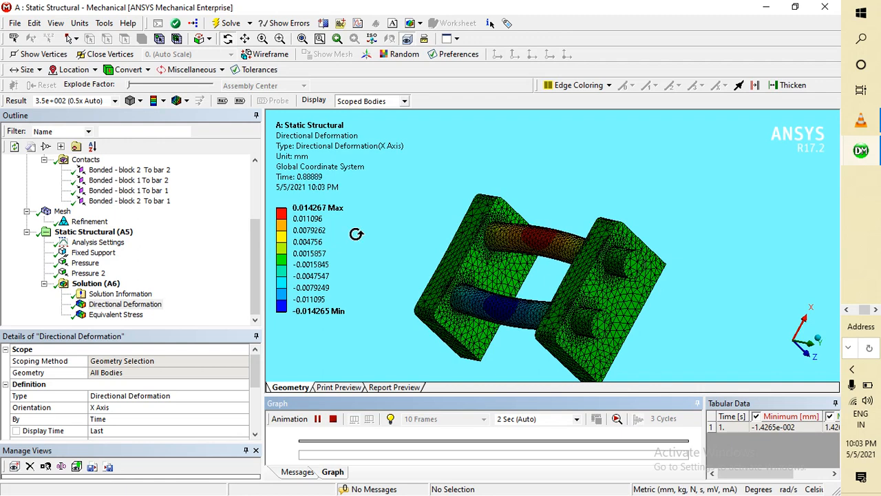
left_click(80, 24)
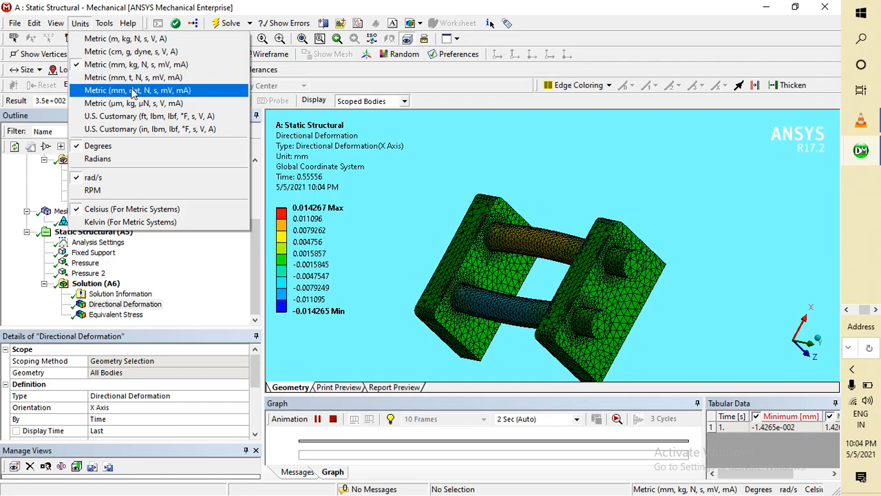
left_click(400, 200)
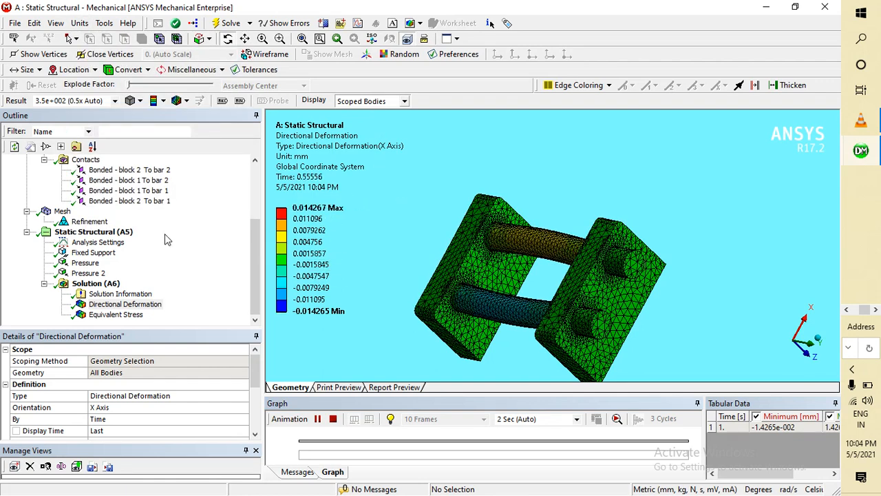
Display the equivalent stress result, examine the bent bars from another angle, and animate the stress
left_click(103, 315)
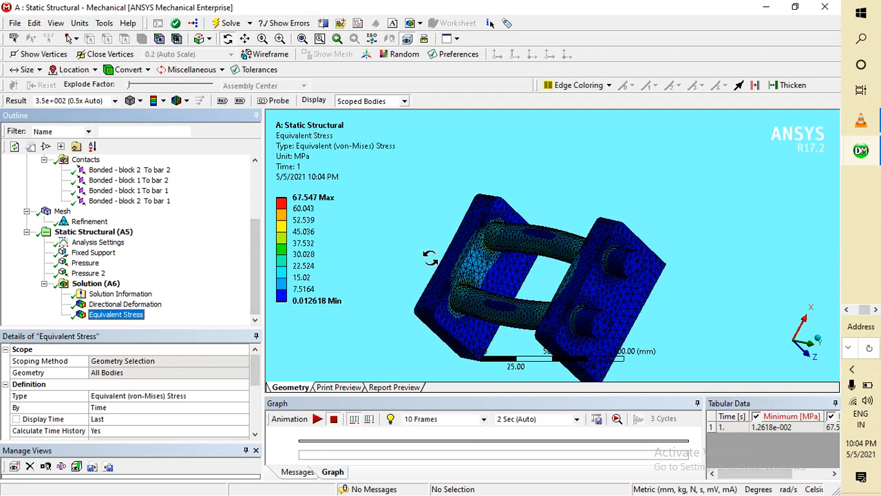
left_click(316, 201)
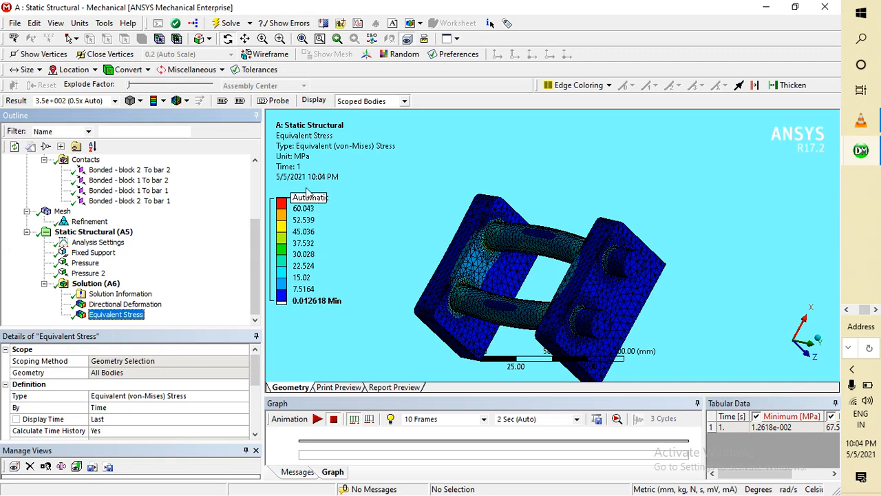
left_click(349, 222)
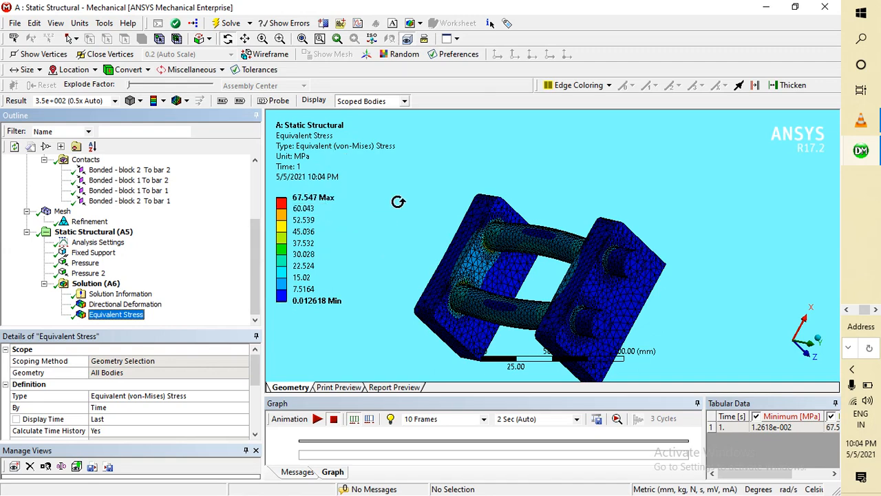
left_click_drag(397, 198, 380, 243)
left_click_drag(494, 307, 566, 253)
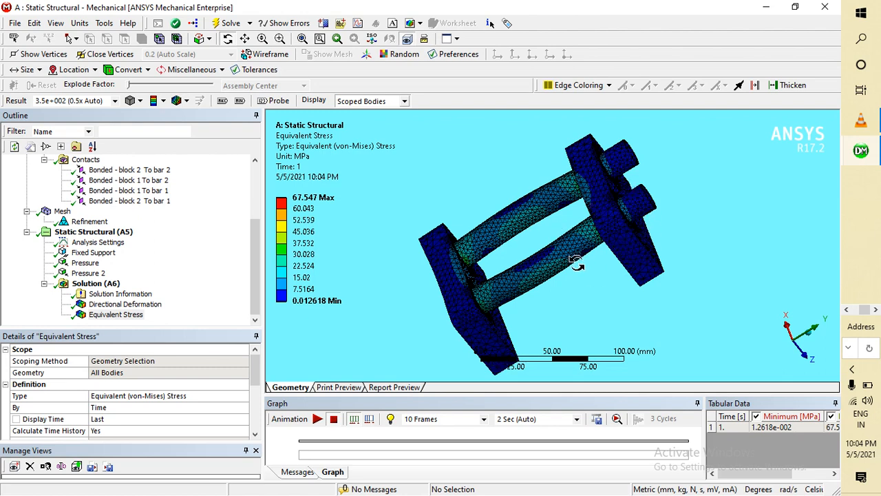
mouse_move(313, 321)
left_click(318, 419)
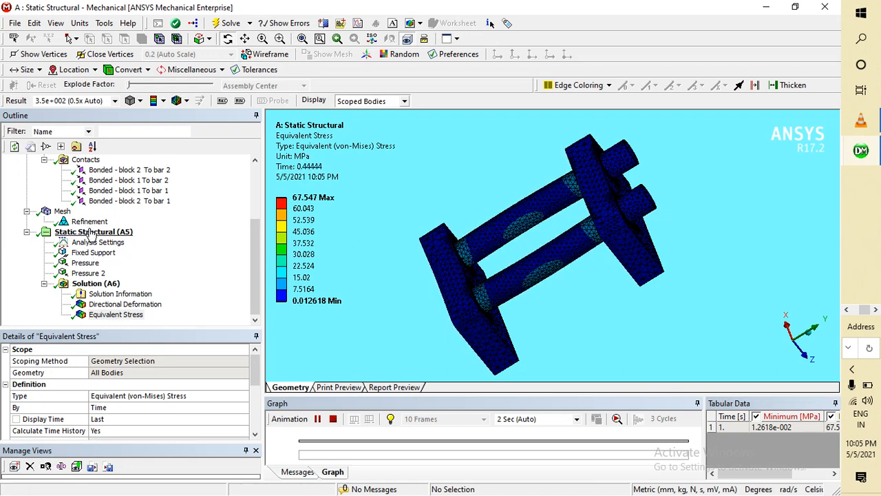
Examine the Contacts group's details and try to edit its Connection Type
scroll(92, 195, "up", 2)
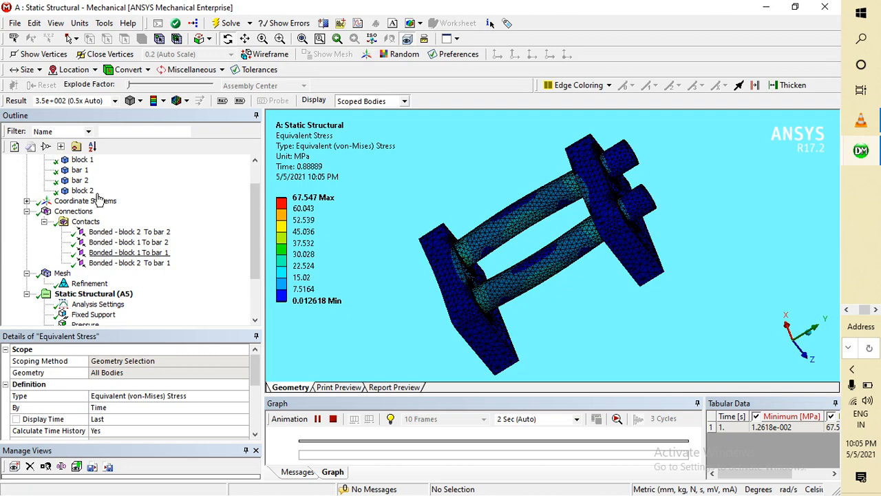
left_click(86, 222)
scroll(131, 399, "down", 4)
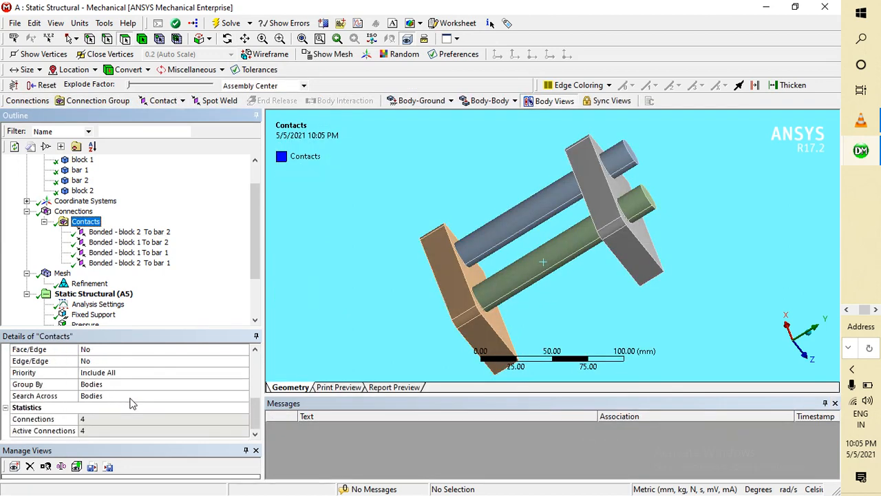
scroll(132, 400, "up", 4)
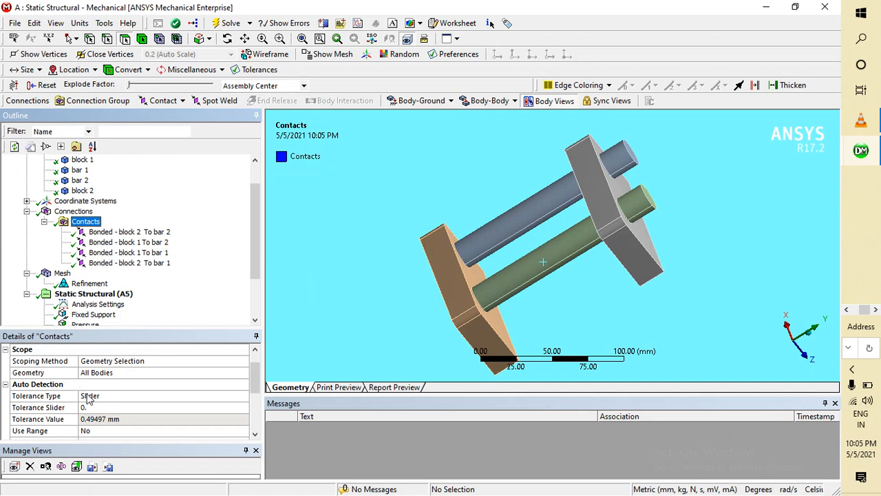
scroll(112, 392, "up", 1)
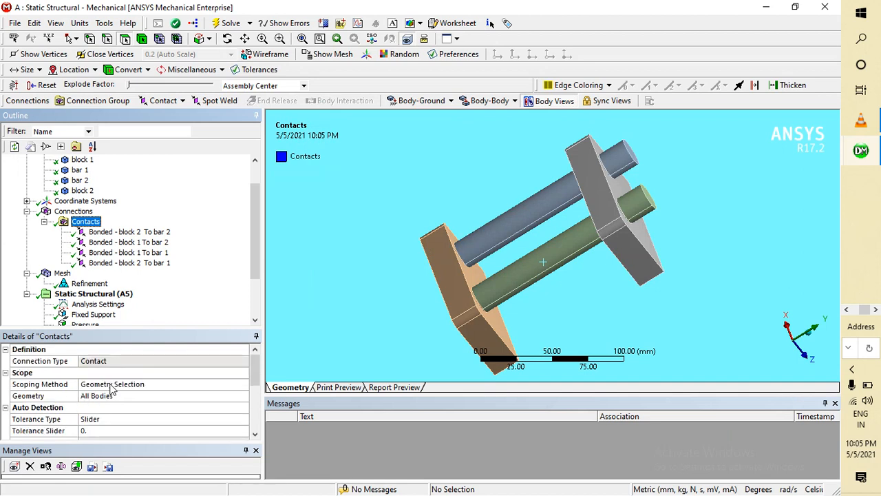
left_click(117, 362)
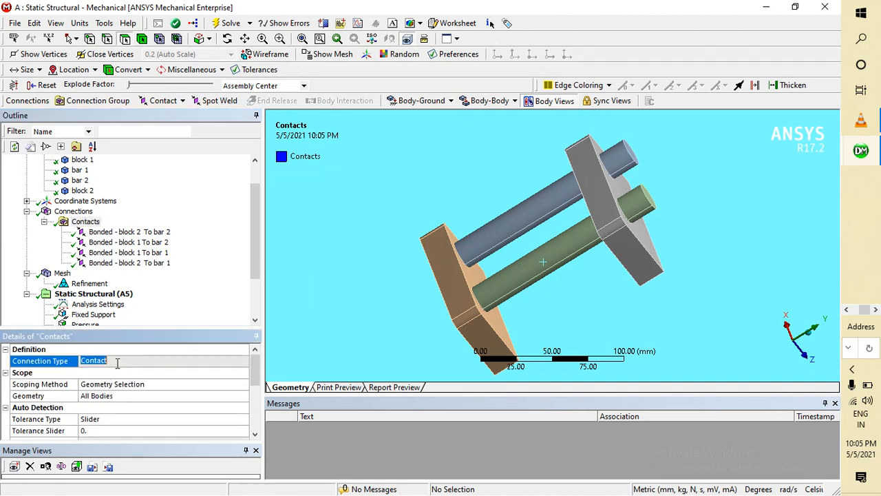
left_click(176, 361)
double_click(175, 362)
left_click(87, 362)
Review the Contacts group's auto-detection settings and connection statistics, and check the settings of the parent Connections object
scroll(108, 403, "down", 4)
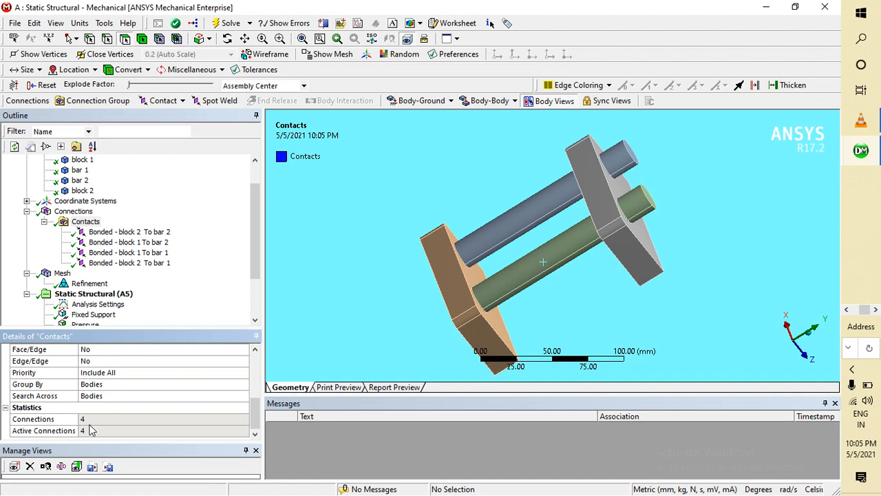
scroll(77, 407, "up", 2)
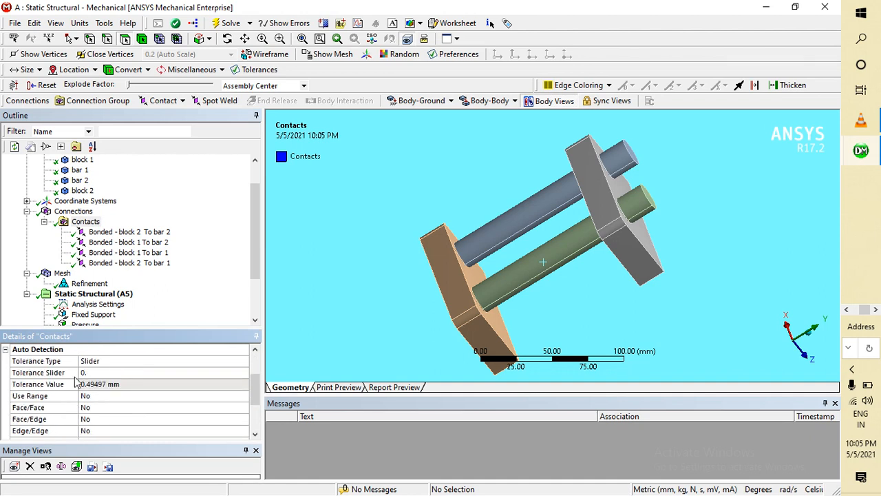
scroll(59, 399, "down", 1)
scroll(59, 400, "down", 1)
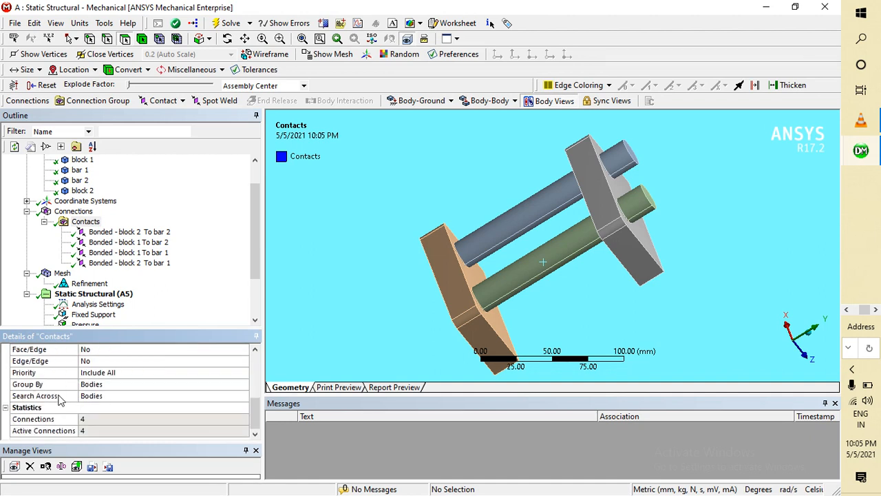
scroll(60, 399, "up", 4)
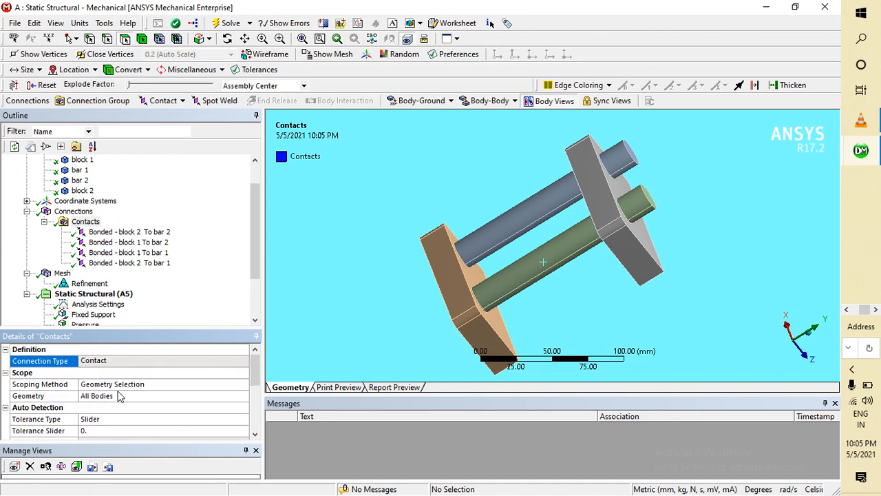
scroll(124, 411, "down", 3)
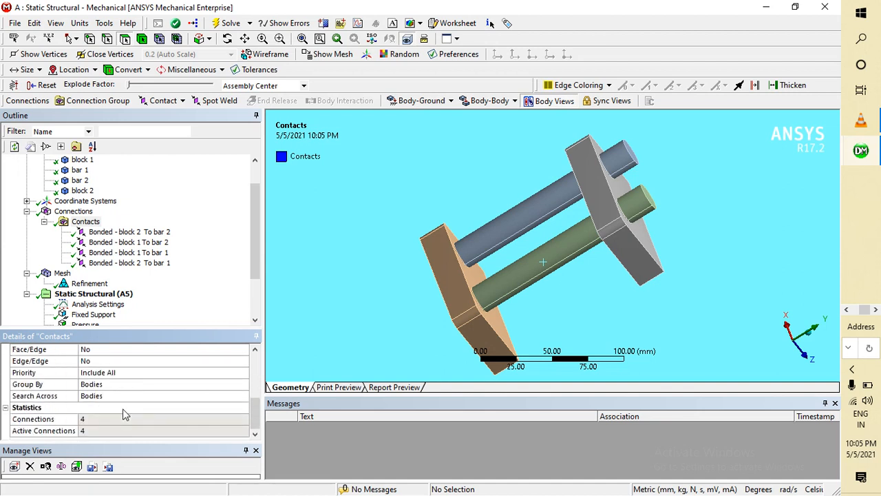
scroll(124, 413, "up", 3)
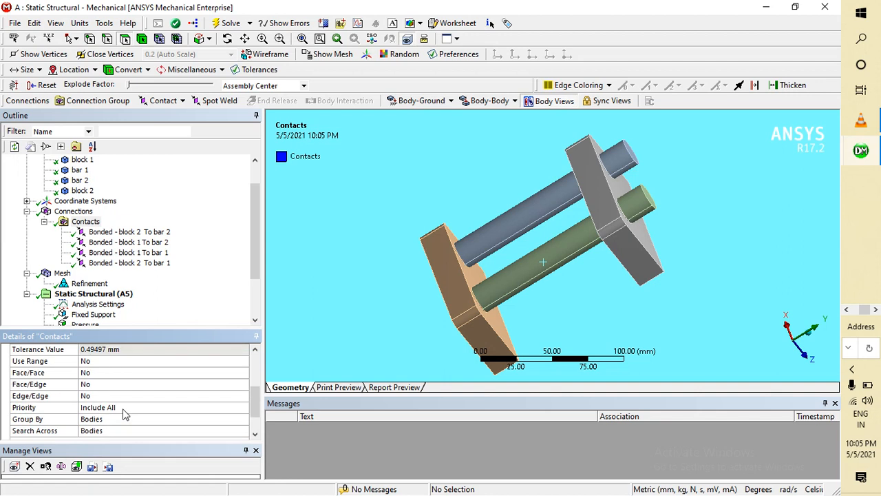
left_click(73, 212)
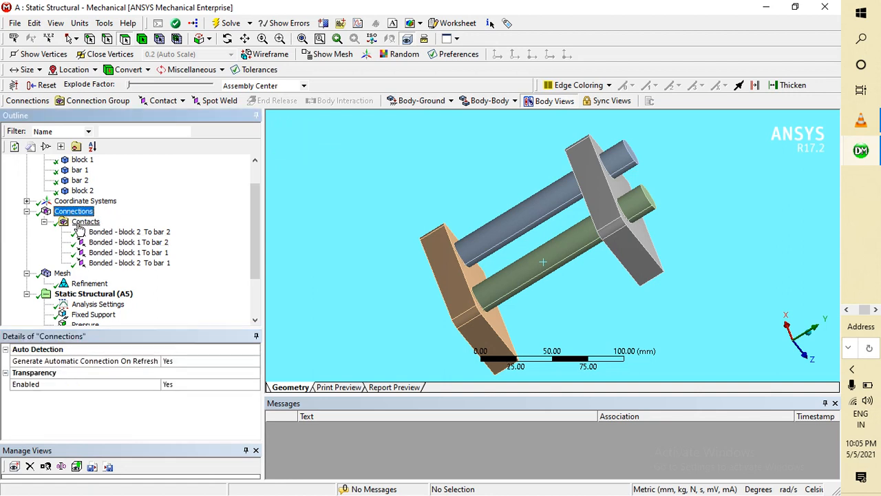
left_click(83, 222)
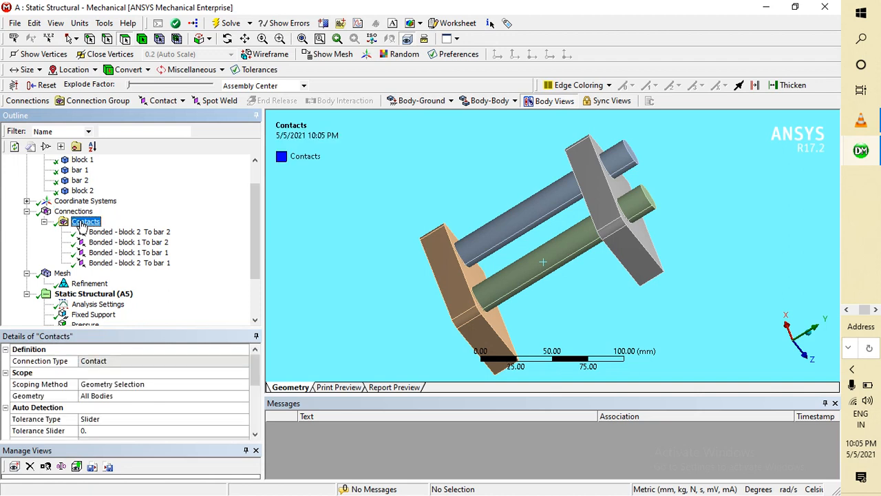
scroll(140, 402, "down", 3)
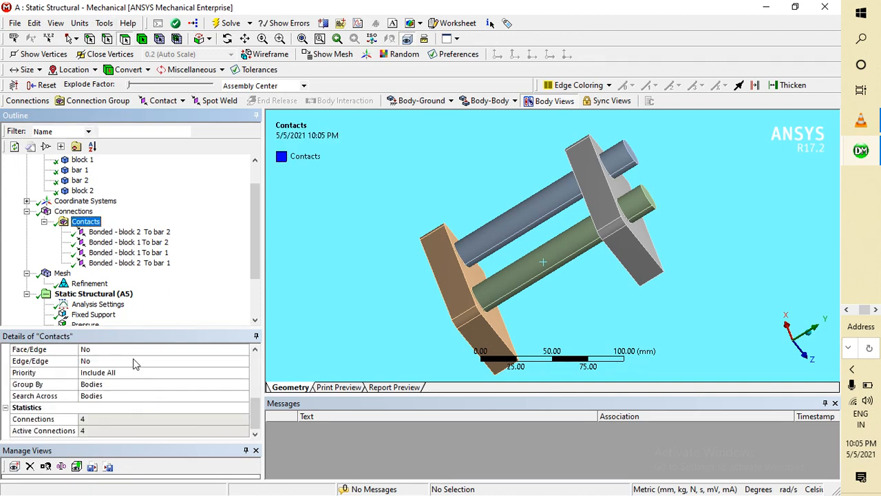
scroll(110, 375, "up", 3)
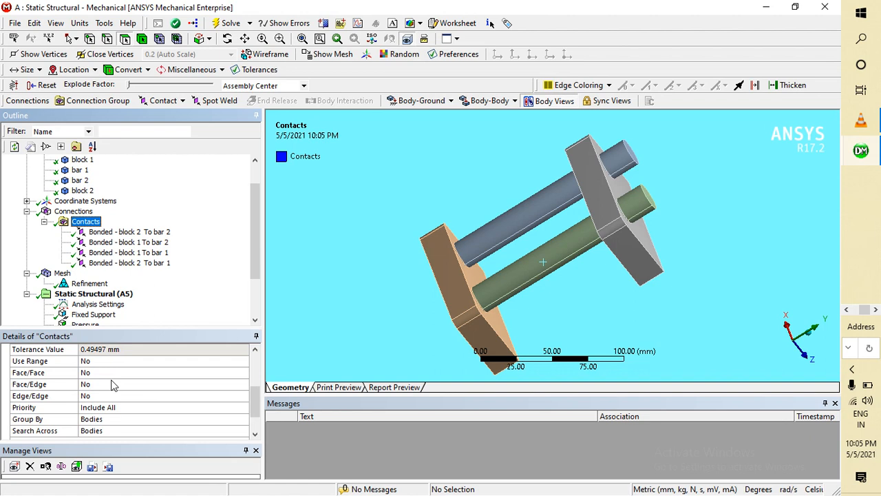
Review the available default contact types in the Mechanical Connections options and close the options with OK
left_click(79, 23)
mouse_move(101, 26)
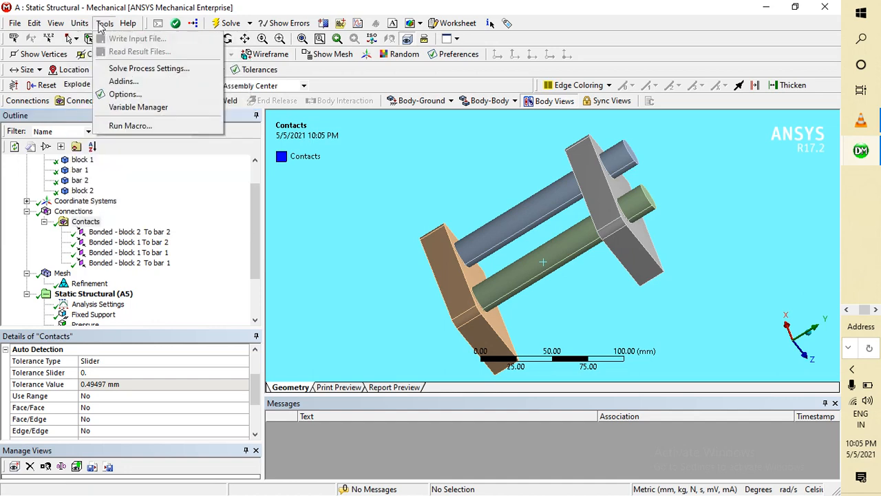
left_click(124, 93)
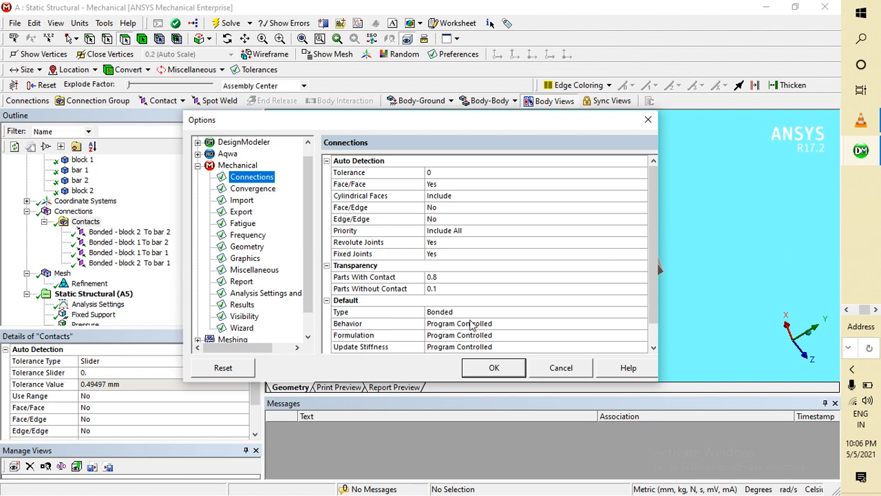
left_click(449, 314)
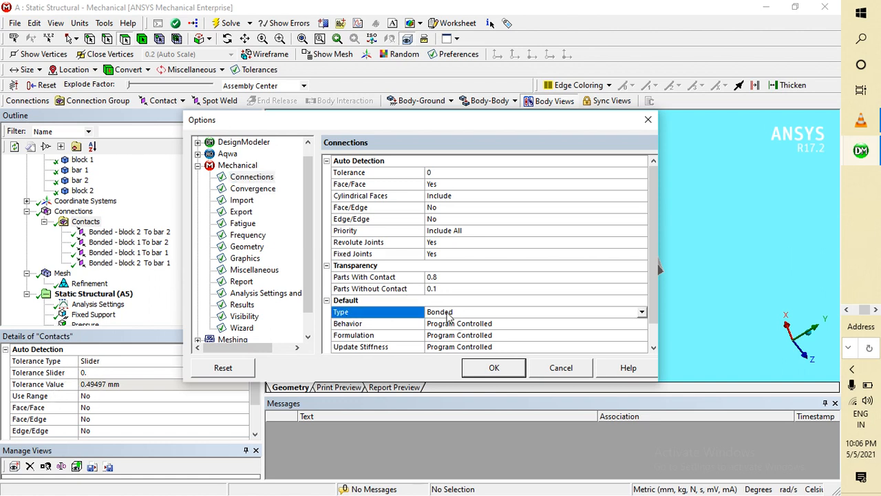
left_click(641, 312)
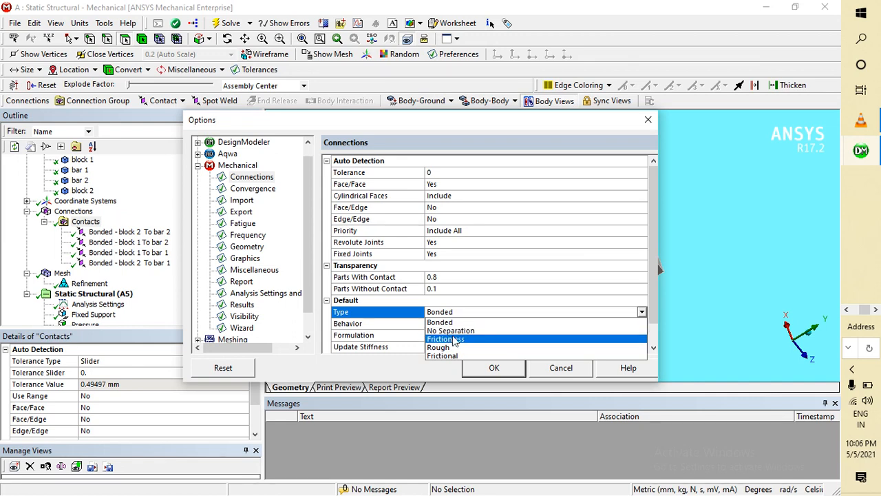
left_click(490, 370)
left_click(490, 368)
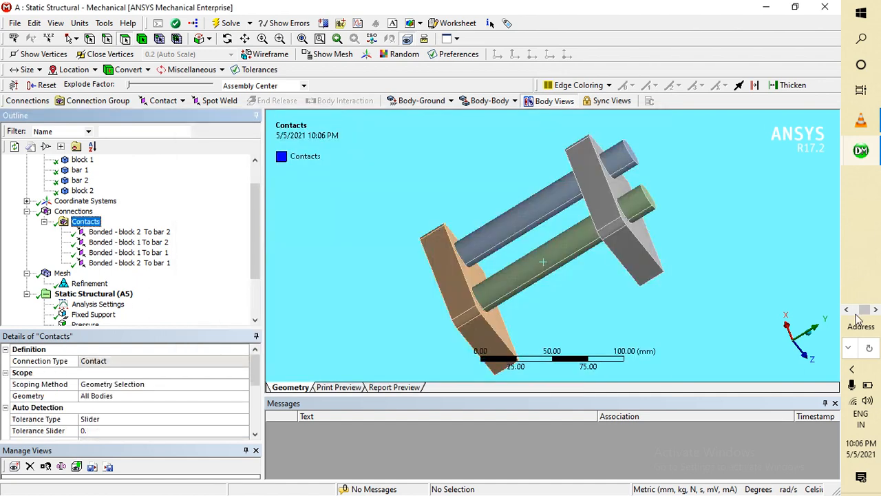